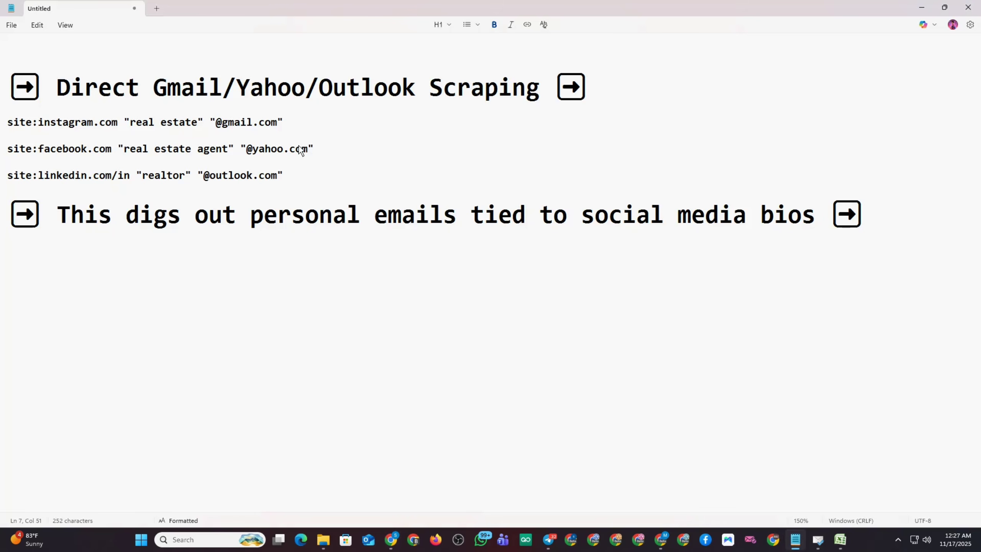
Review the Gmail, Yahoo and Outlook search queries in the note and glance at the business categories workbook
drag(316, 154, 242, 148)
drag(300, 175, 198, 176)
drag(6, 51, 880, 279)
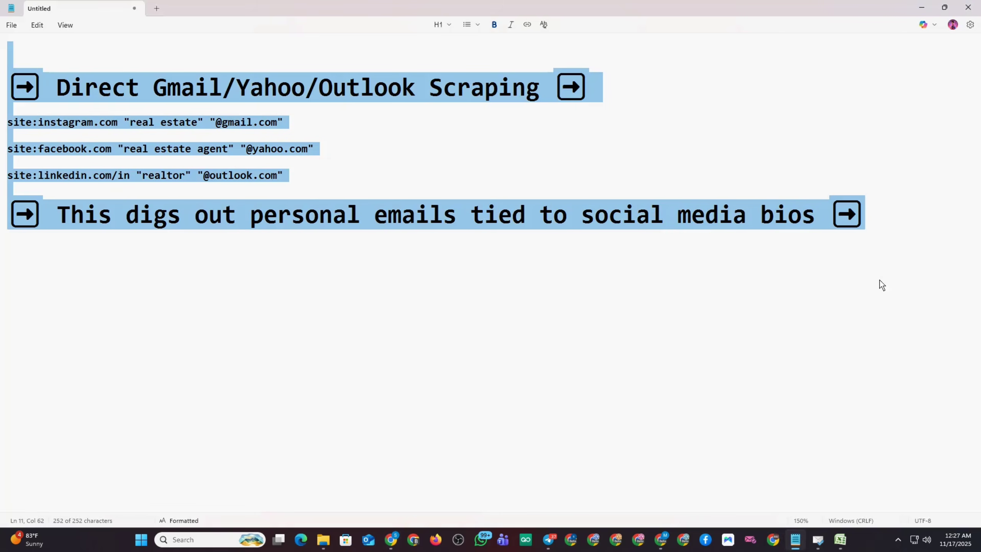
click(840, 540)
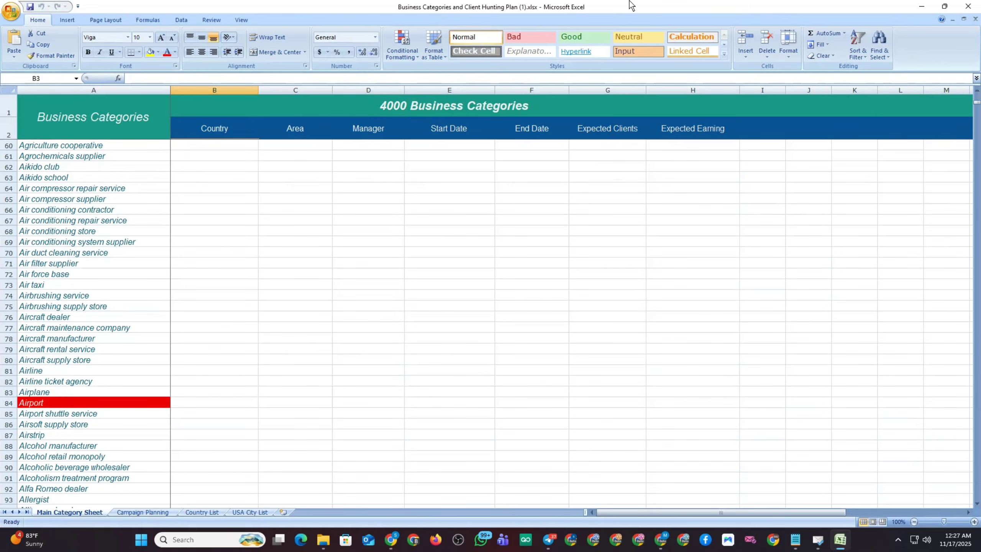
click(921, 6)
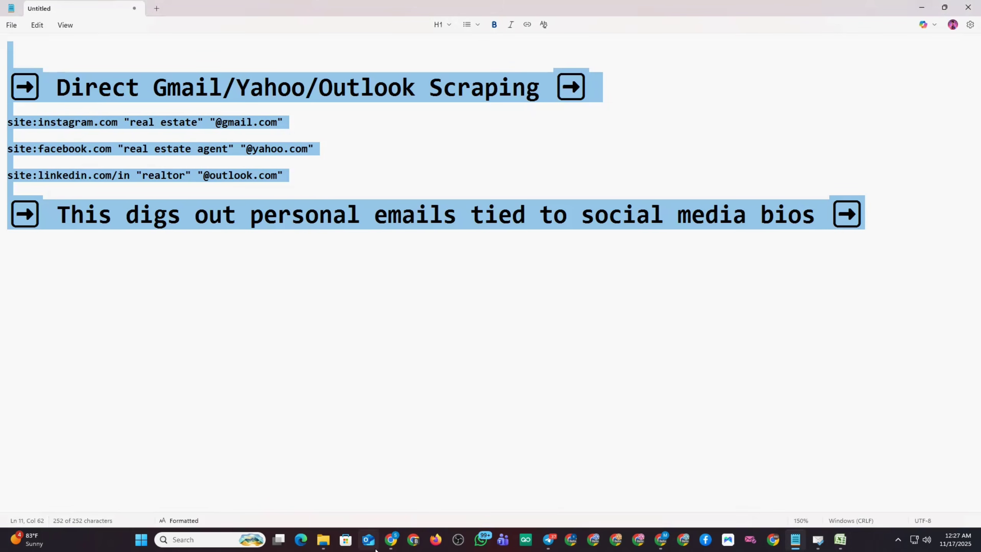
Switch to the Chrome window with the Instagram real estate search and review the addresses collected by the Email Extractor extension
click(391, 540)
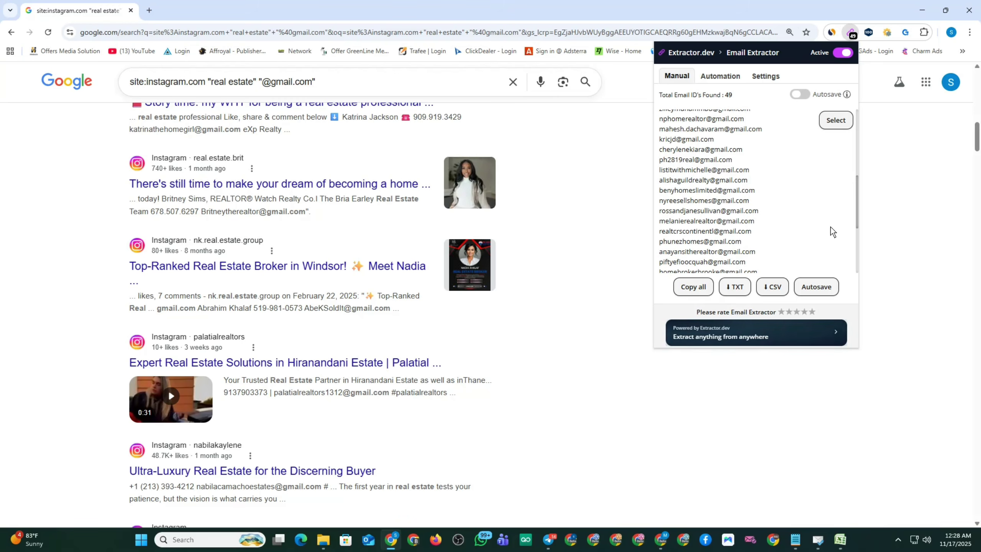
click(851, 33)
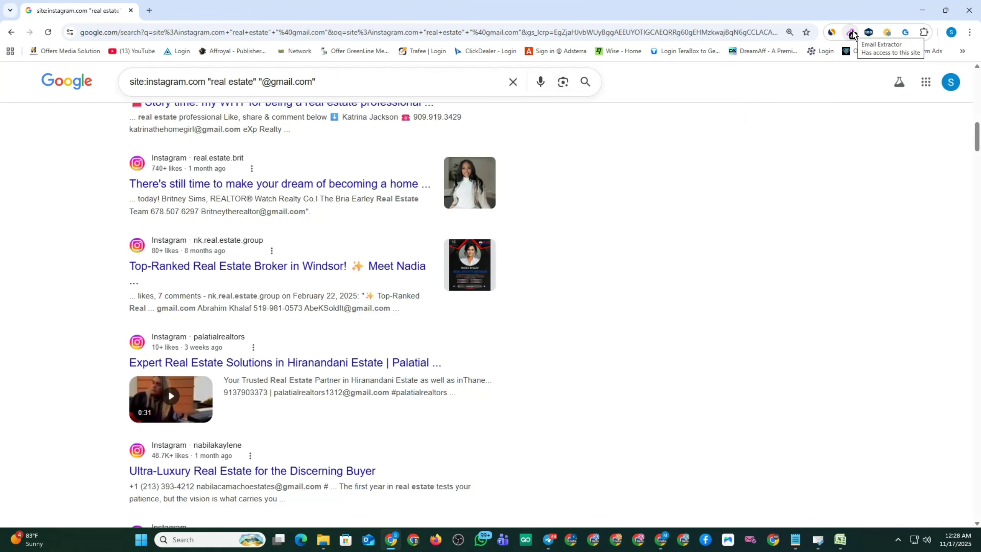
click(851, 34)
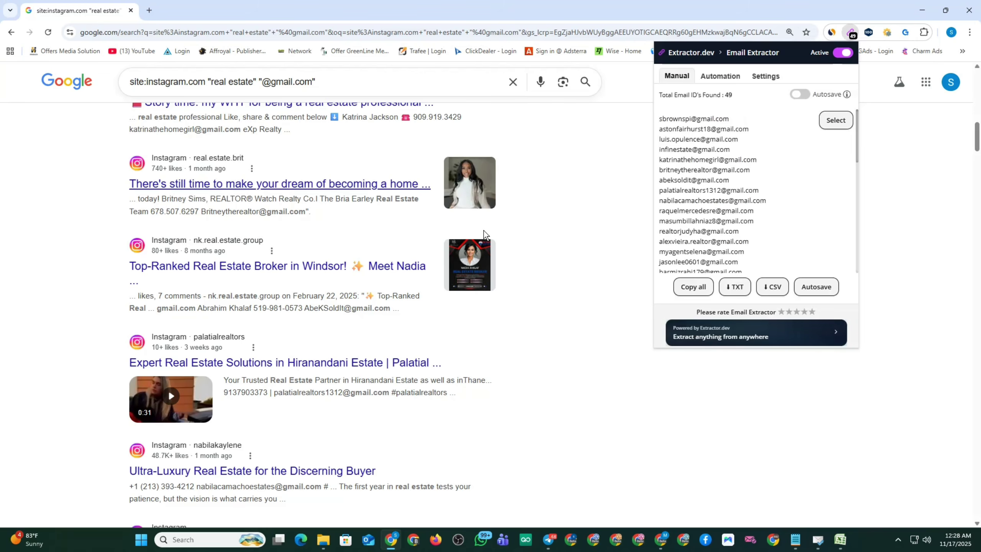
scroll(715, 154, down, 3)
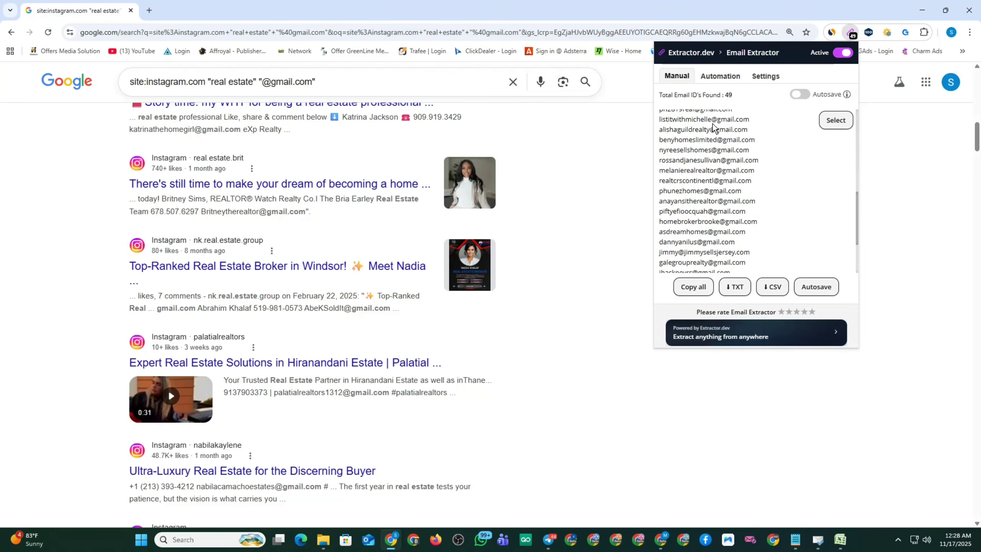
scroll(718, 128, up, 3)
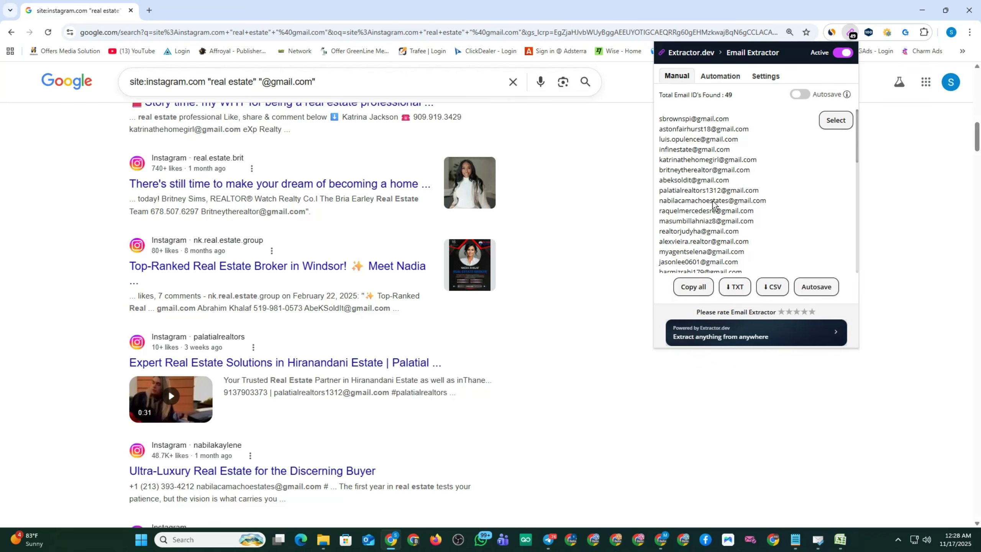
Copy the thirteenth address from the Email Extractor list and verify it in BounceBan's single email verification
scroll(714, 202, down, 3)
triple_click(692, 139)
key(ctrl+c)
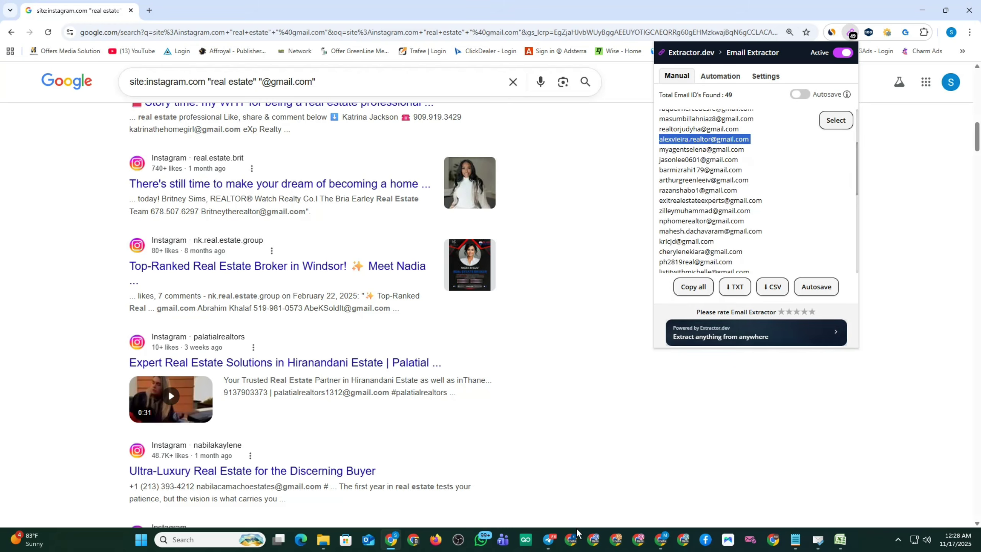
click(656, 544)
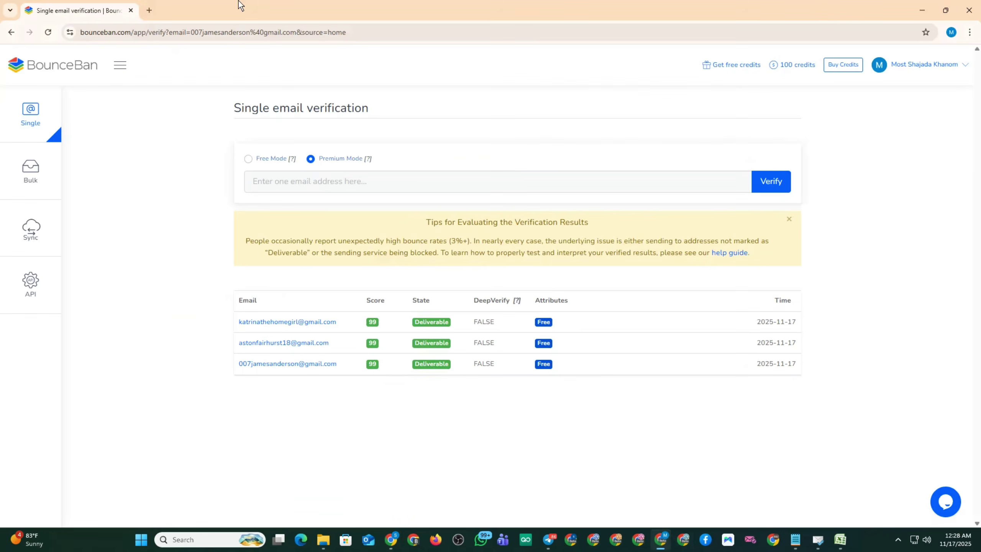
click(312, 182)
key(ctrl+v)
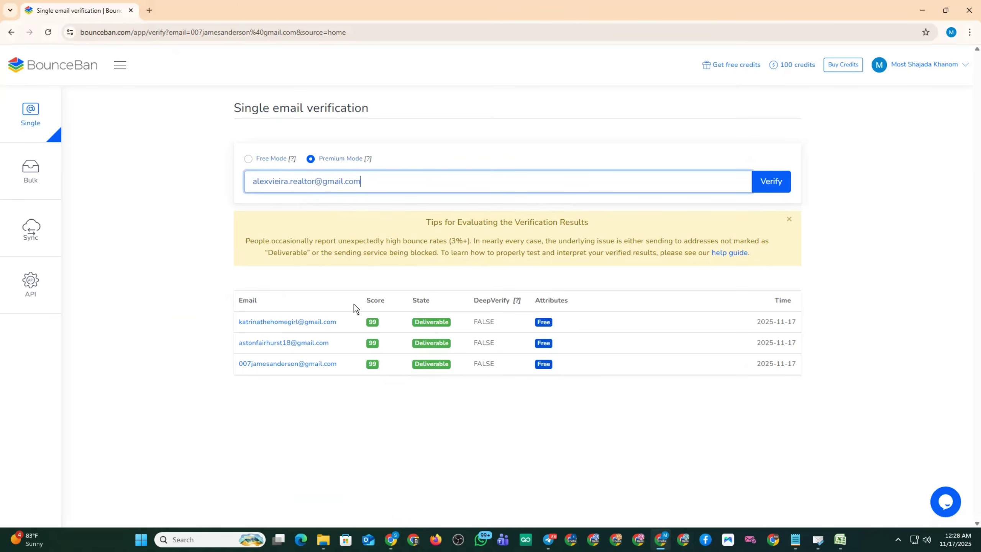
click(766, 178)
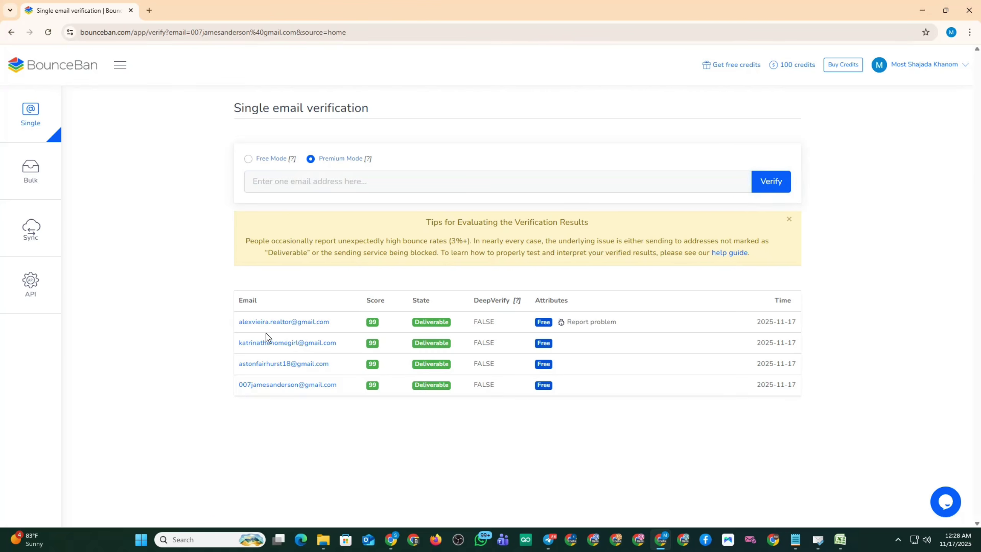
mouse_move(371, 326)
Copy the seventeenth address from the Email Extractor list and verify it in BounceBan
click(391, 539)
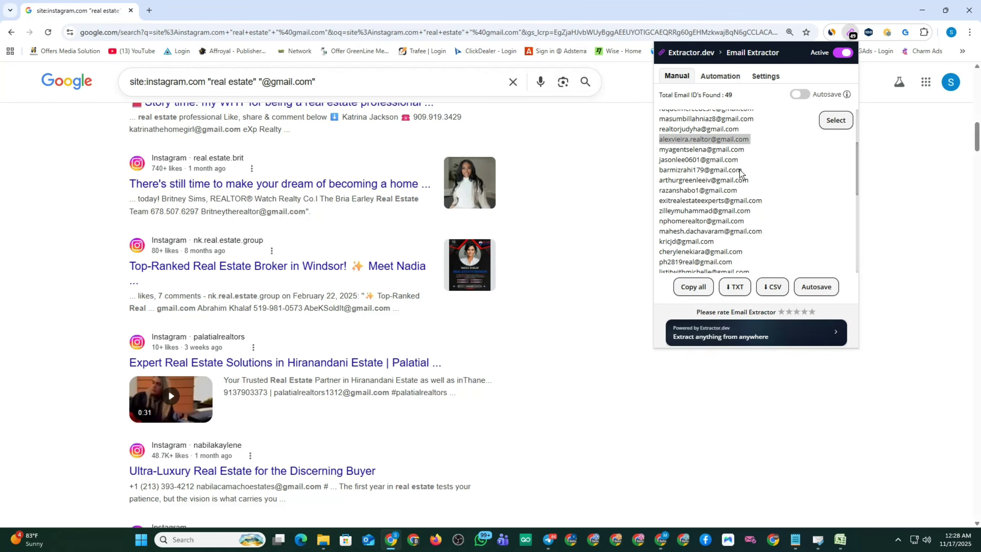
triple_click(688, 182)
key(ctrl+c)
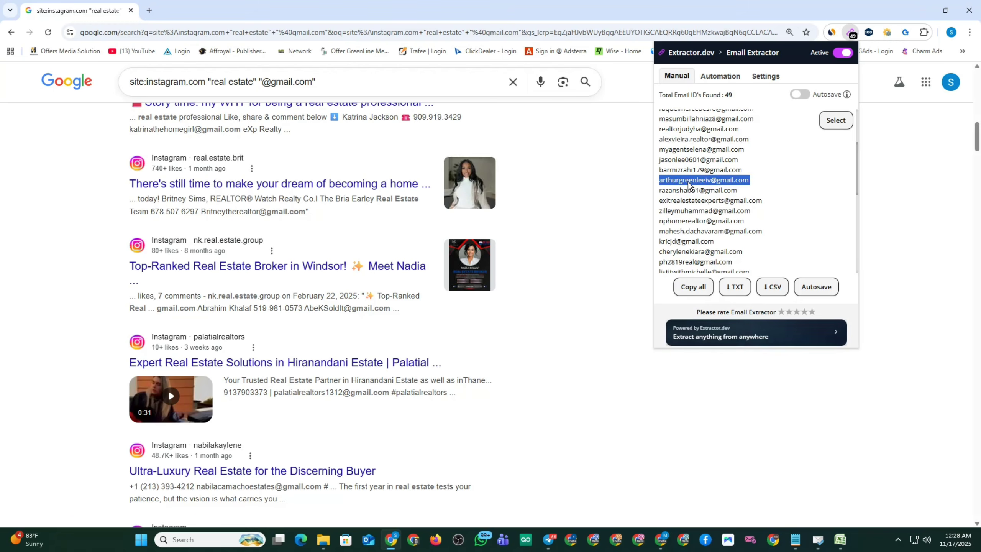
click(661, 539)
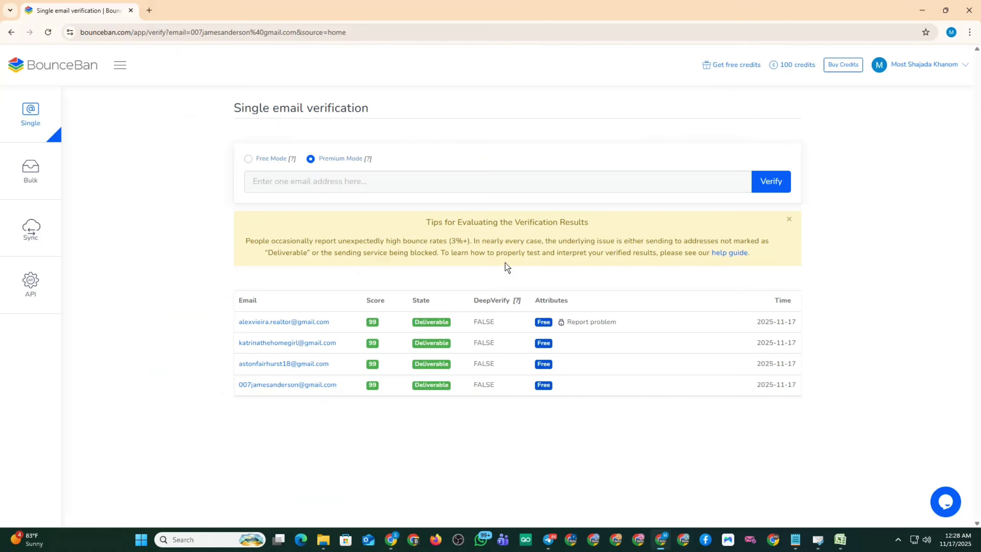
click(314, 181)
key(ctrl+v)
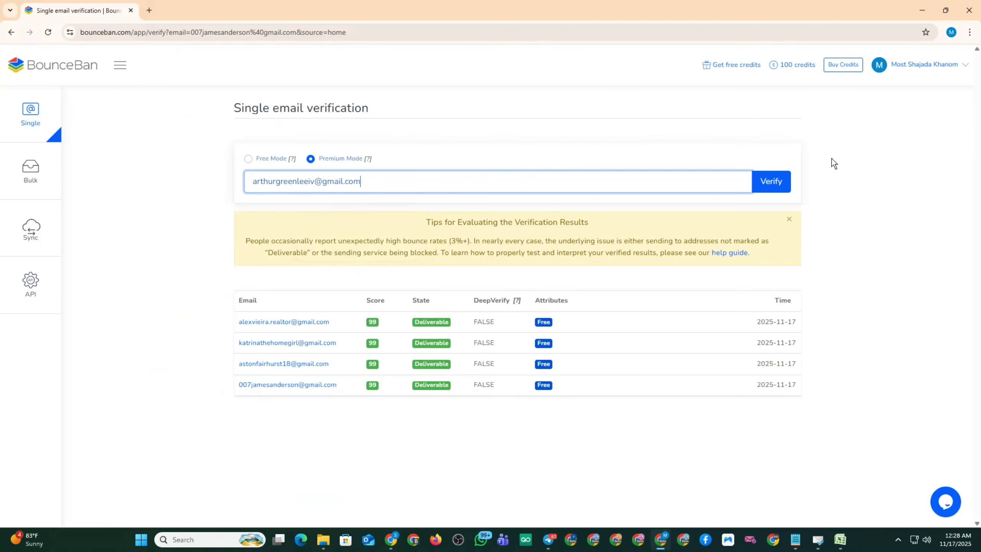
click(766, 183)
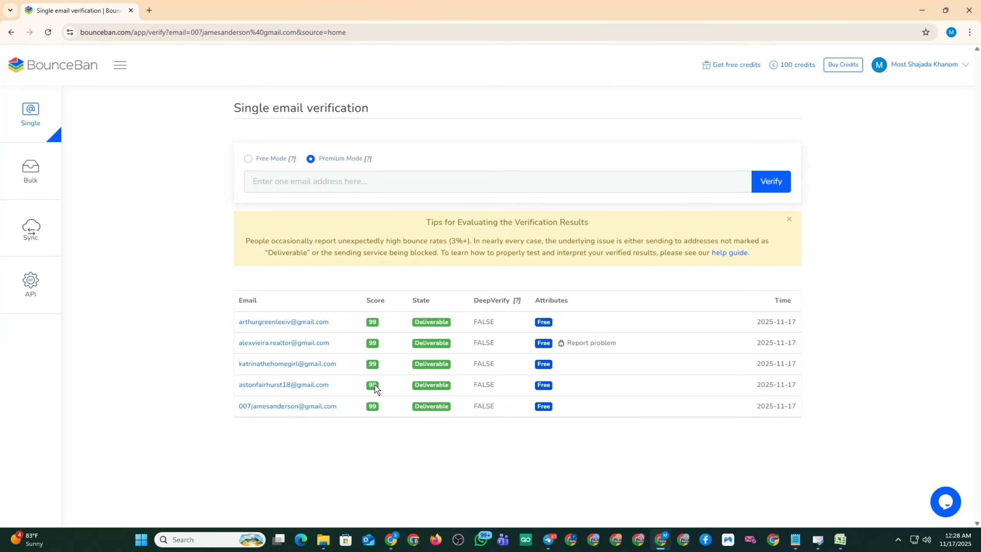
Copy the twenty-second address from the Email Extractor list and verify it in BounceBan
click(390, 539)
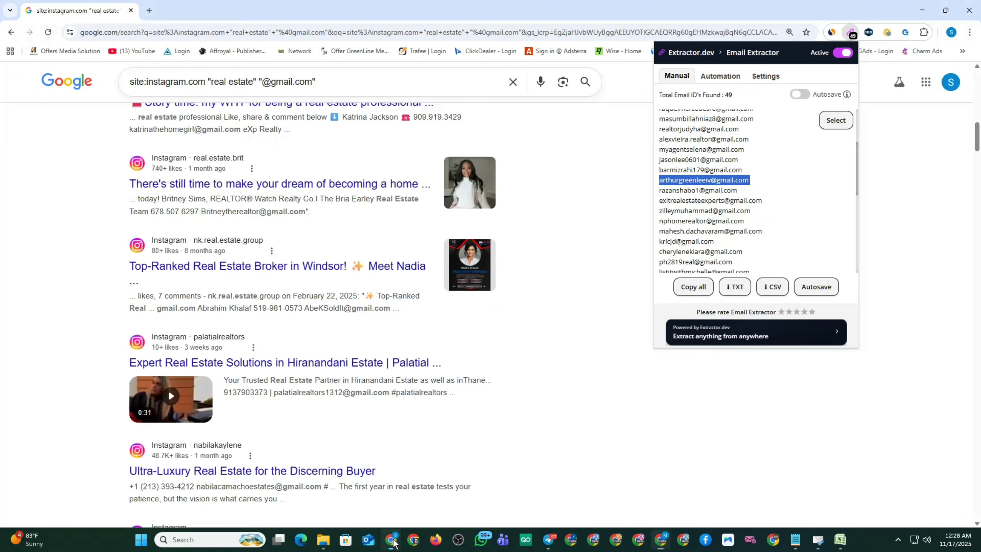
click(700, 232)
key(ctrl+c)
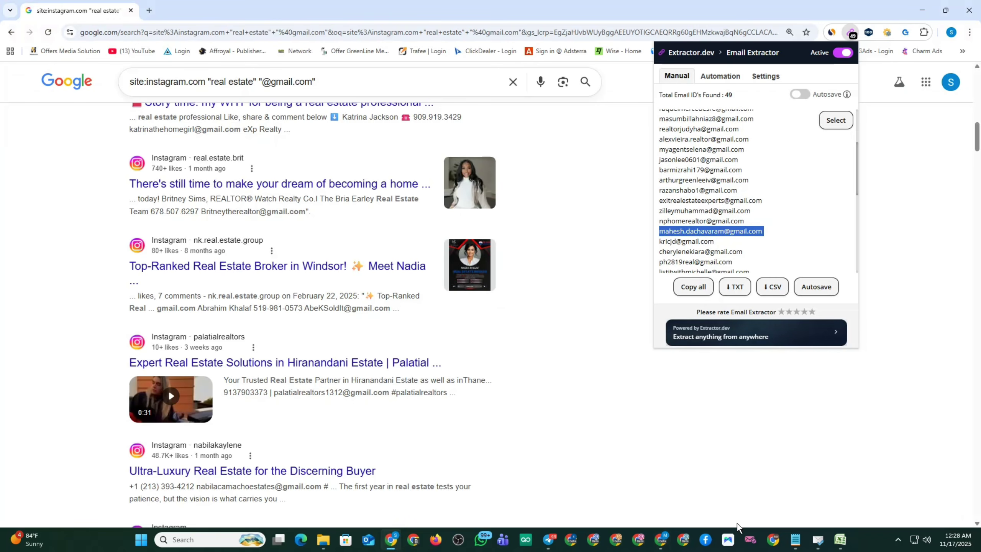
click(661, 539)
click(304, 182)
key(ctrl+v)
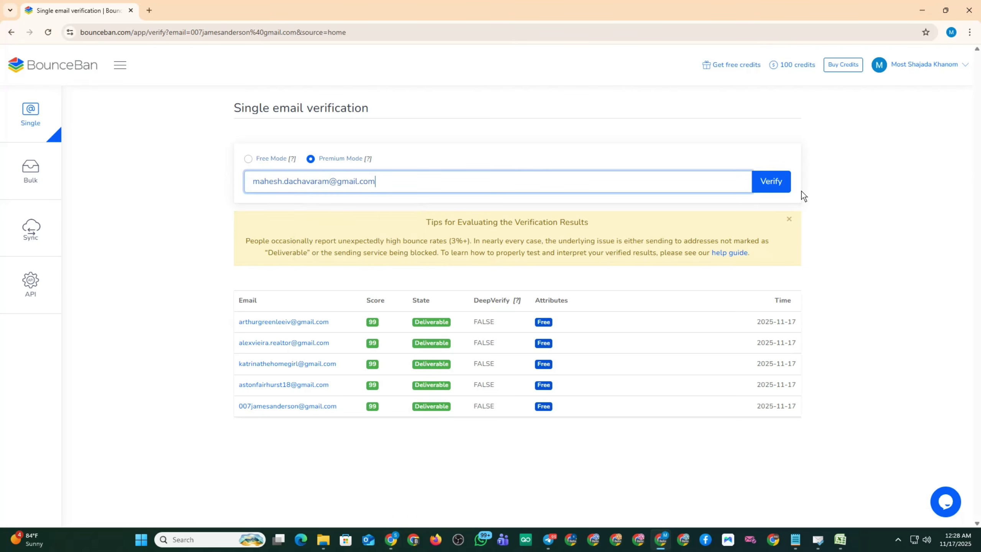
click(768, 184)
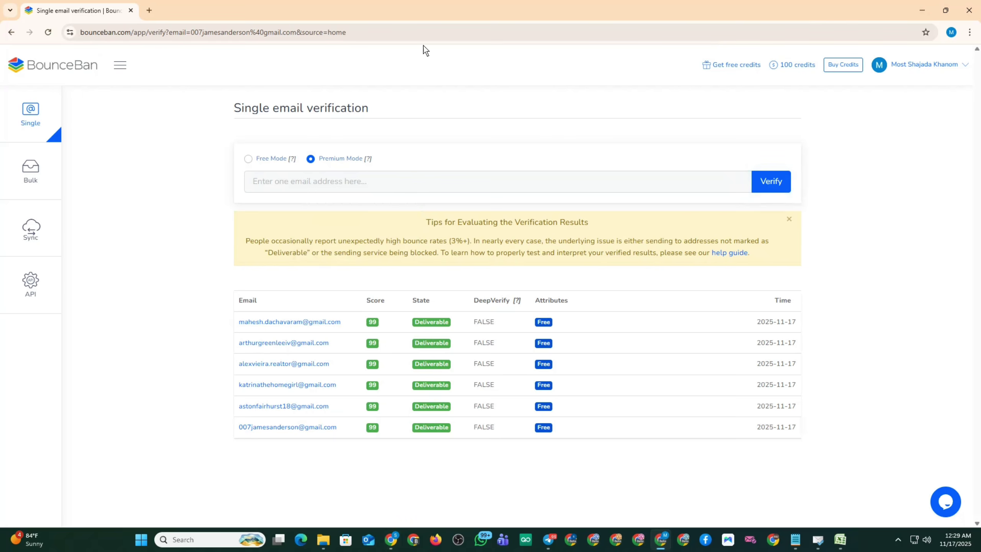
Return to the Google results, review the Email Extractor list again alongside the Instagram listings, and close the list
click(922, 10)
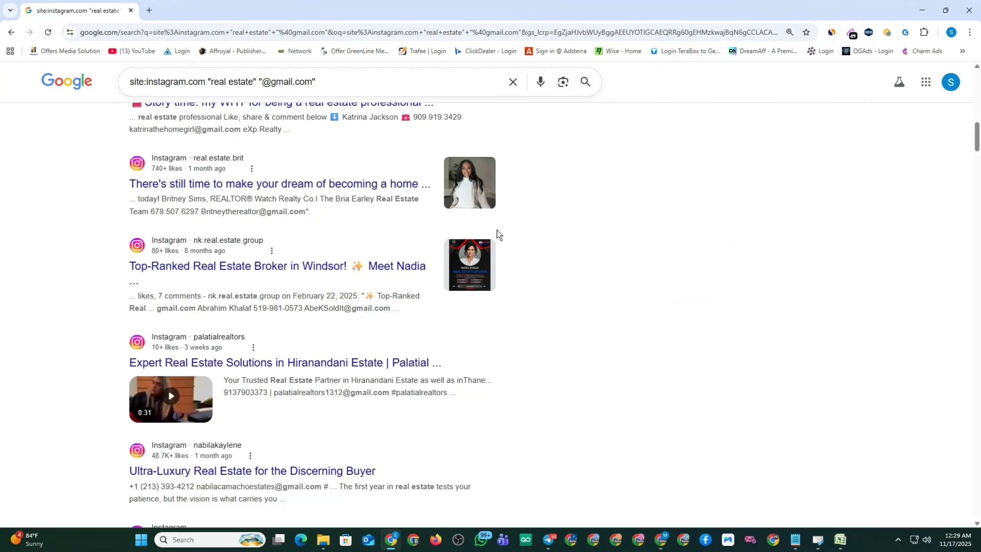
click(850, 35)
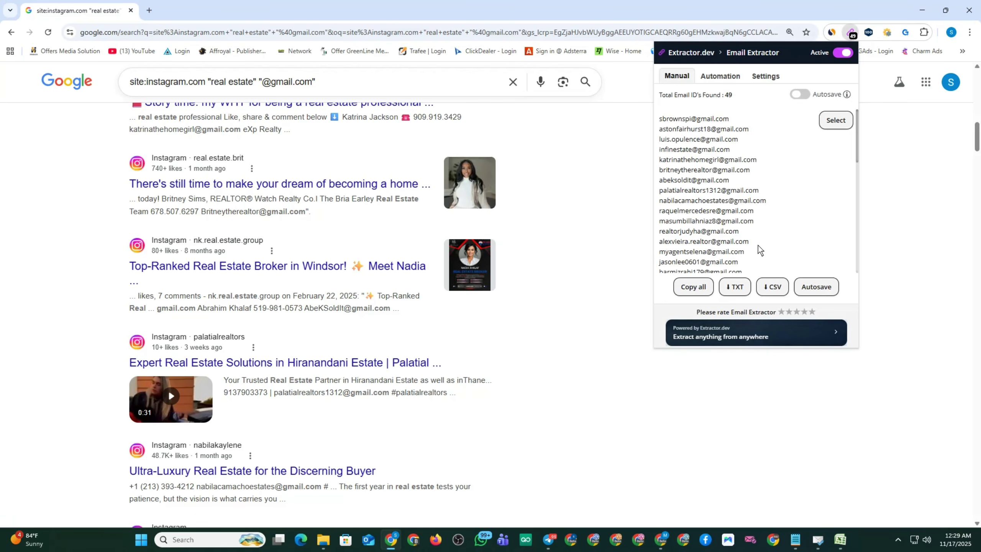
click(867, 35)
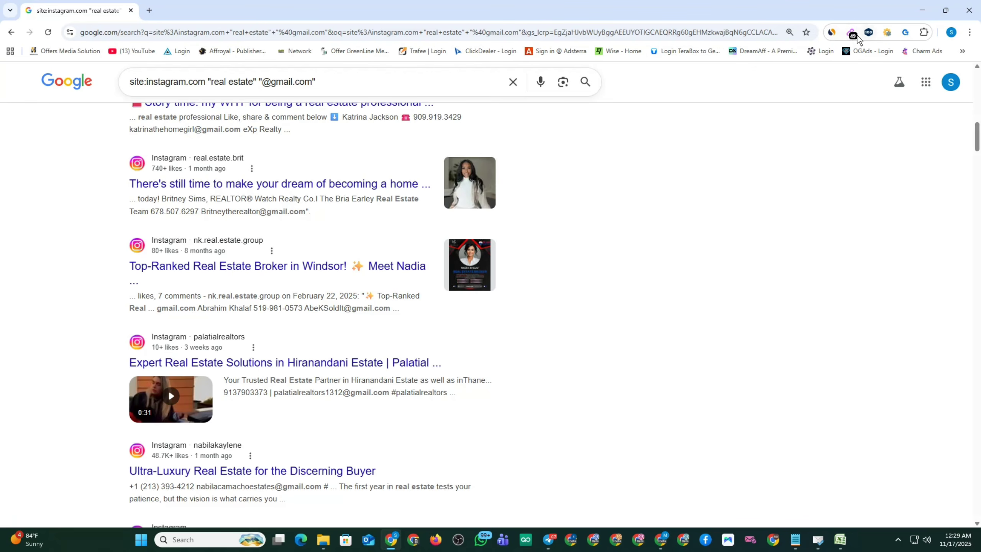
click(852, 35)
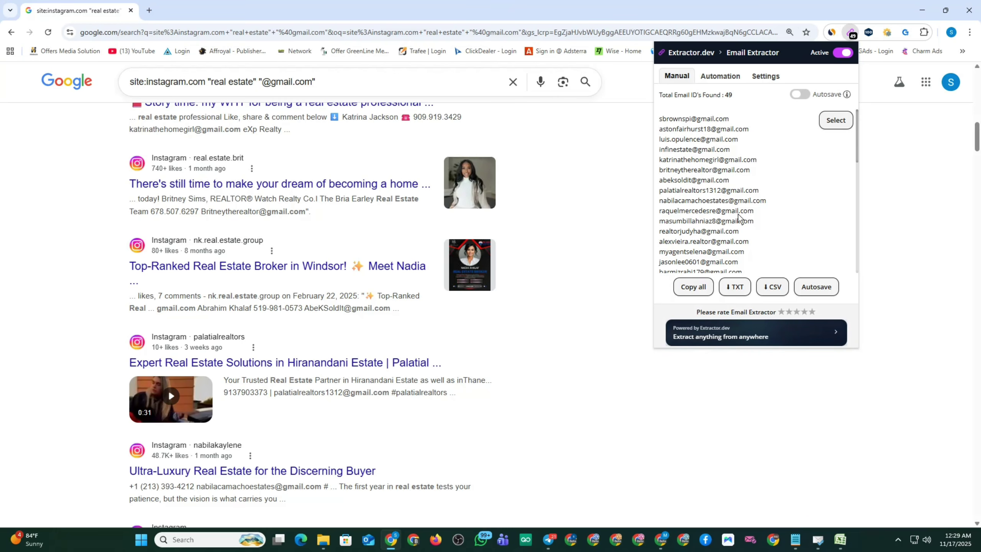
scroll(541, 275, up, 2)
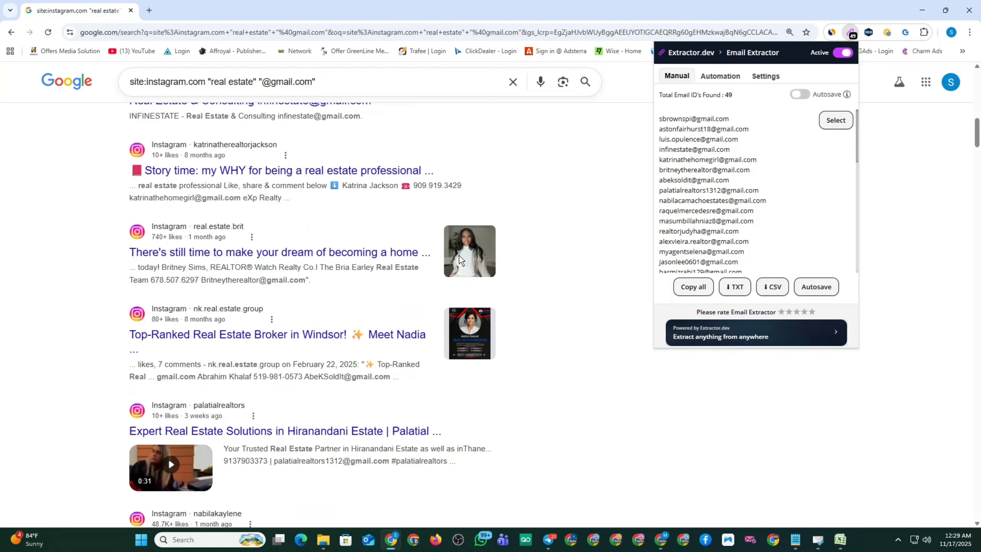
click(602, 169)
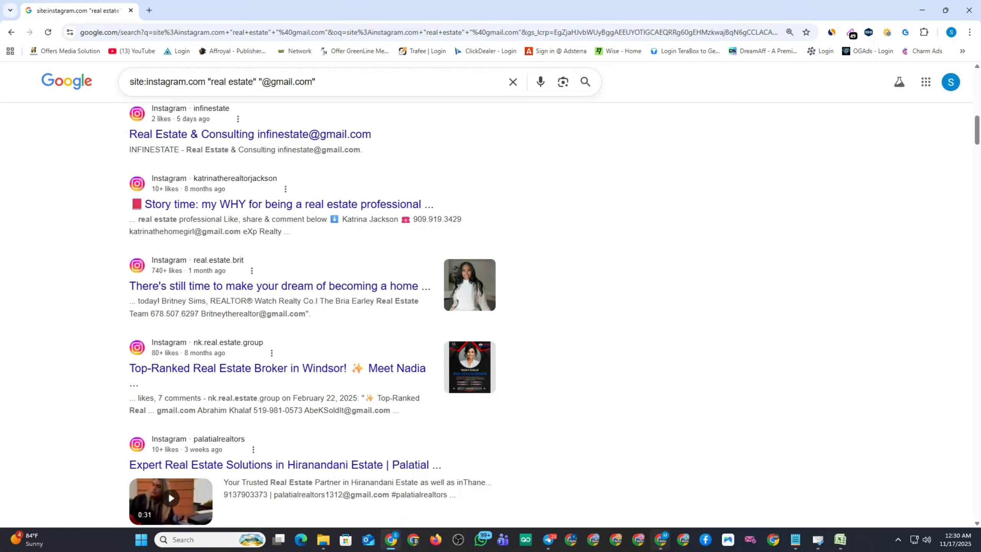
In the BounceBan browser window, open a new tab, search Google for "web store" and open the Chrome Web Store
mouse_move(661, 539)
click(641, 503)
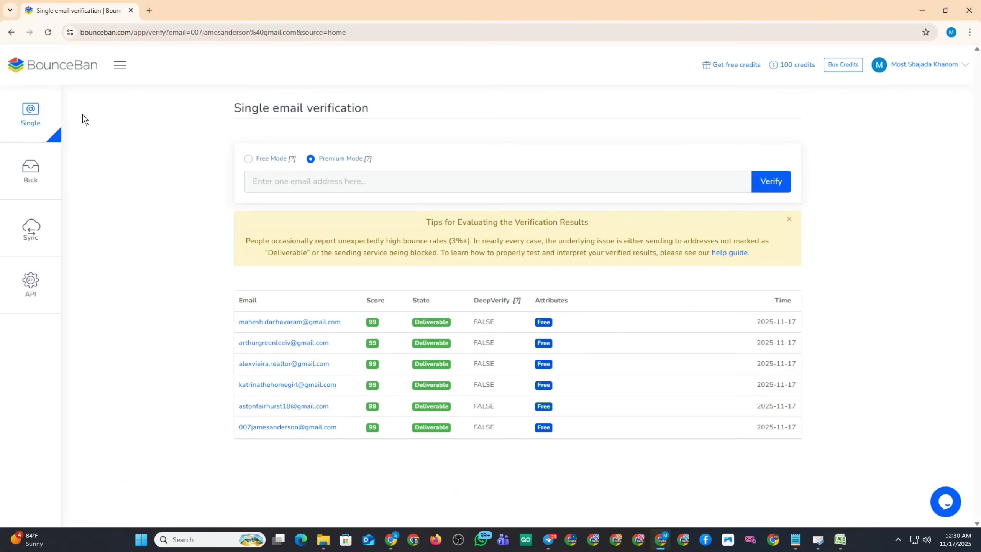
click(149, 11)
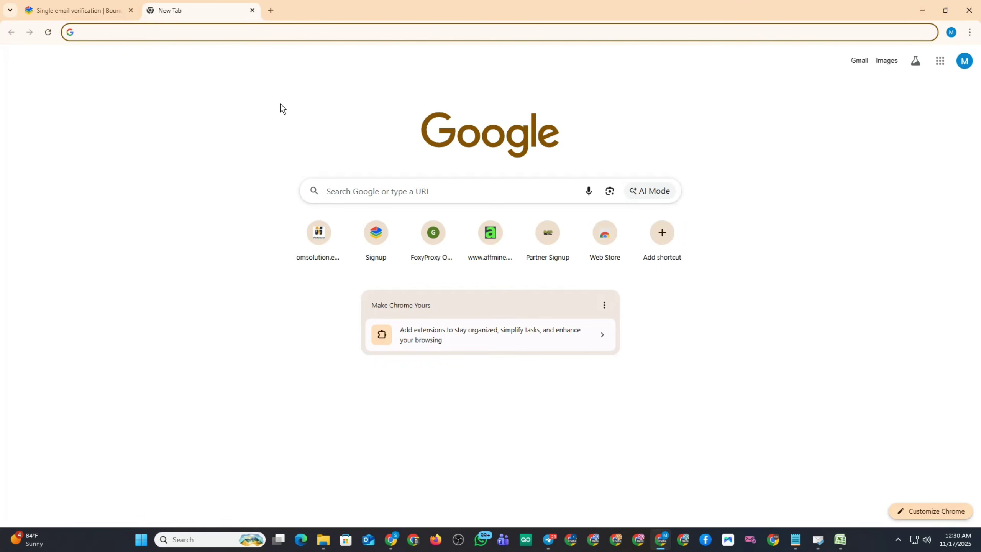
click(128, 31)
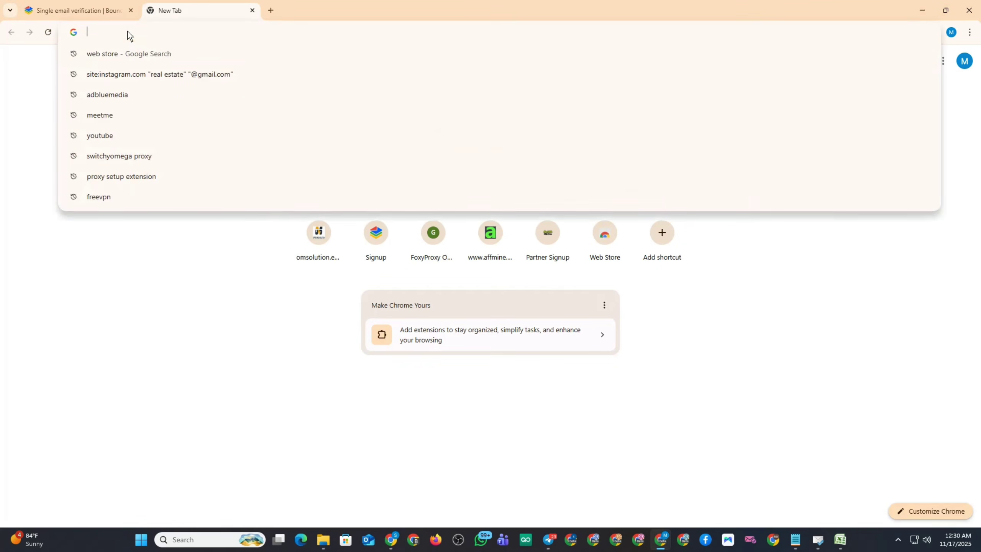
click(107, 58)
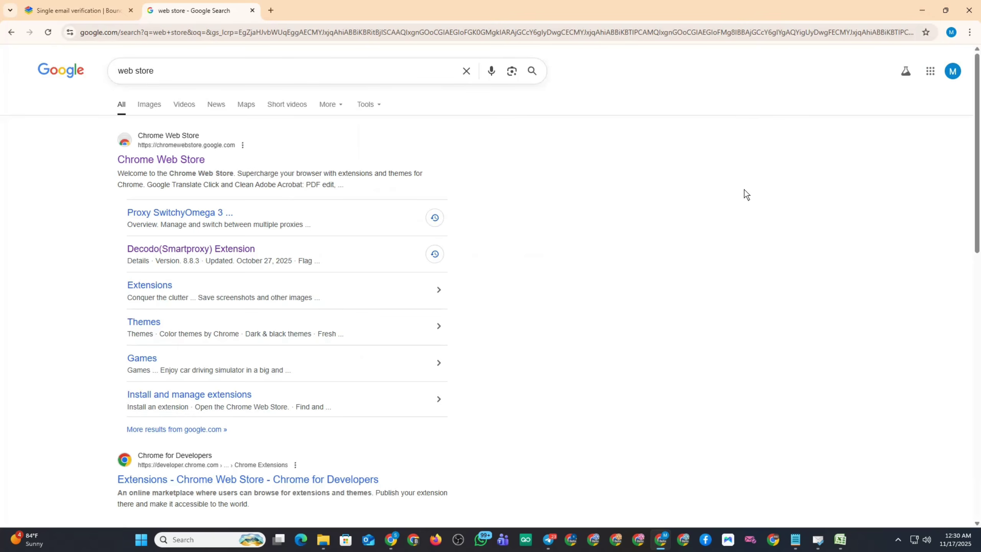
click(138, 161)
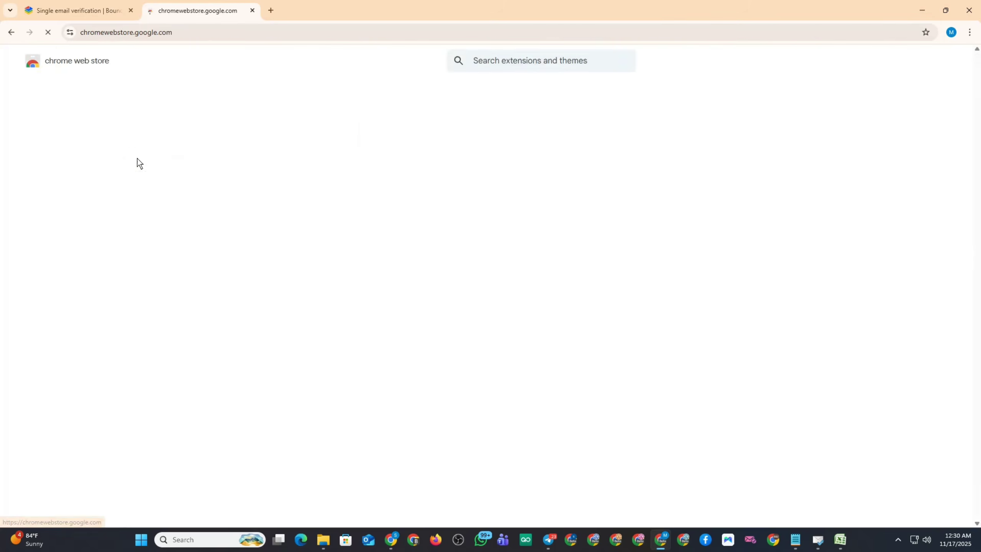
Search the Chrome Web Store for "email" and open the Email Extractor extension's page
scroll(400, 228, down, 5)
scroll(425, 162, up, 5)
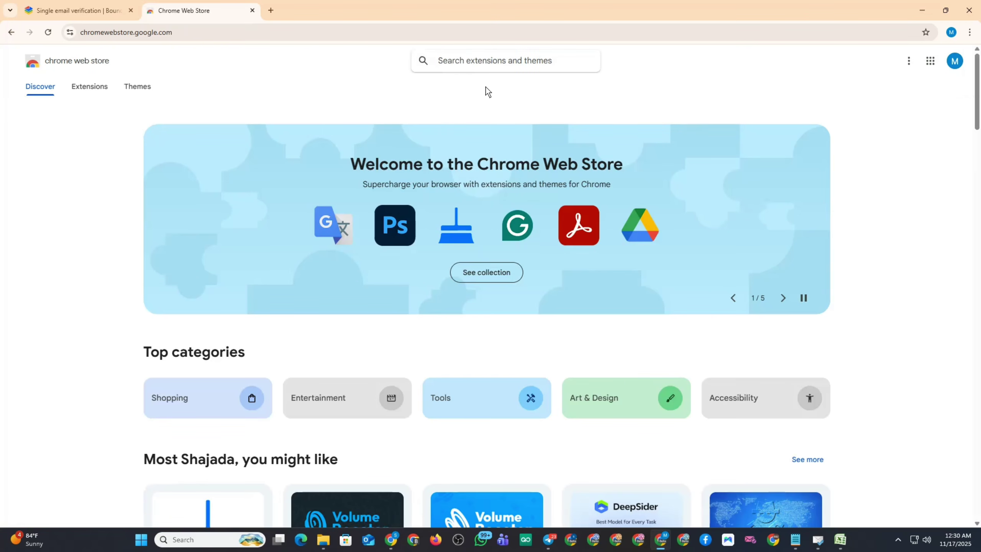
text(email)
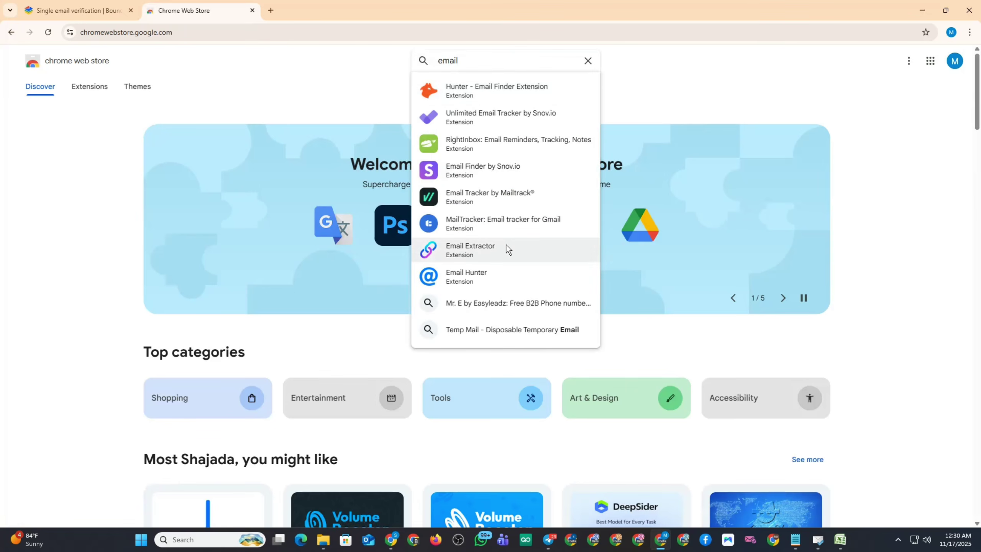
click(486, 250)
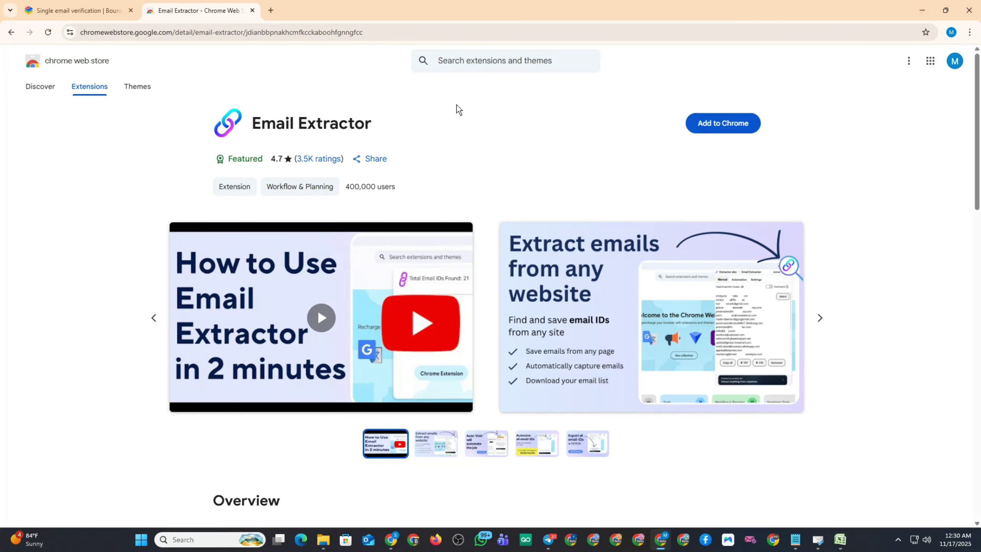
Add the Email Extractor extension to Chrome, dismiss the installation notice and pin the extension to the toolbar
click(712, 123)
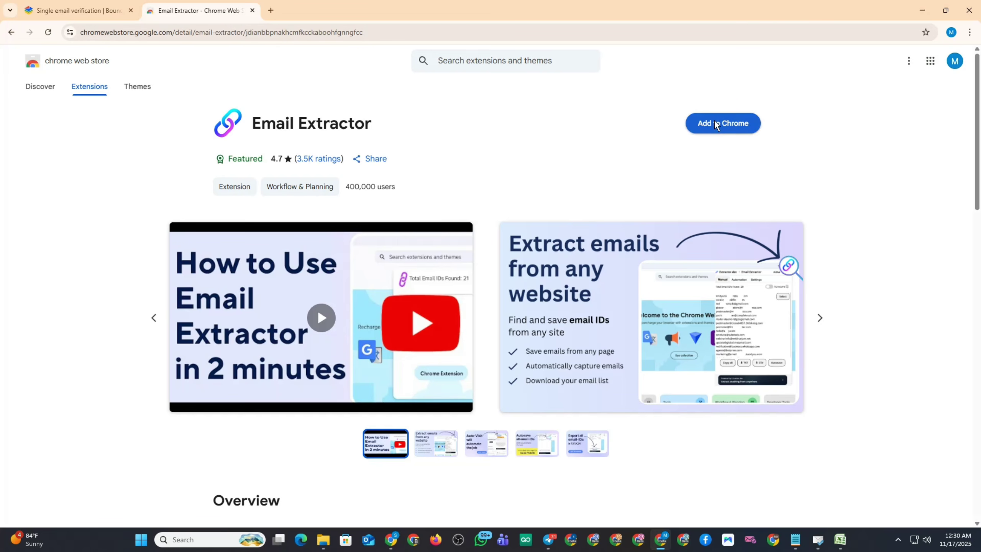
click(522, 124)
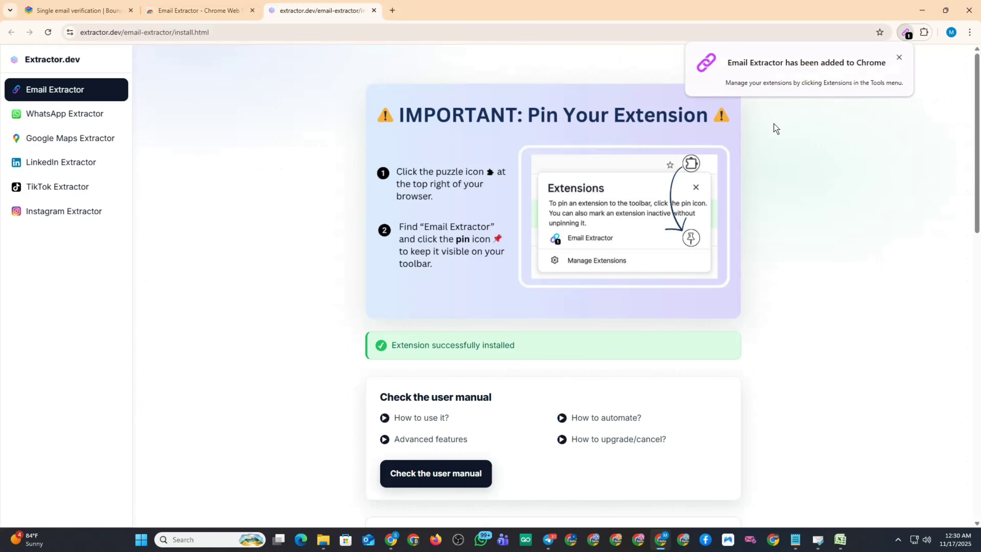
click(899, 57)
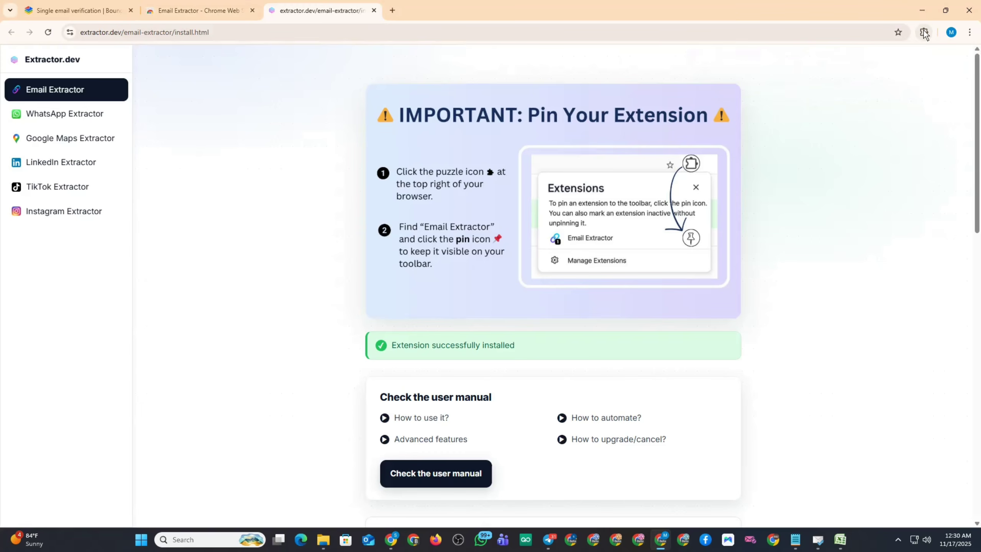
click(924, 33)
click(887, 111)
click(701, 58)
mouse_move(850, 543)
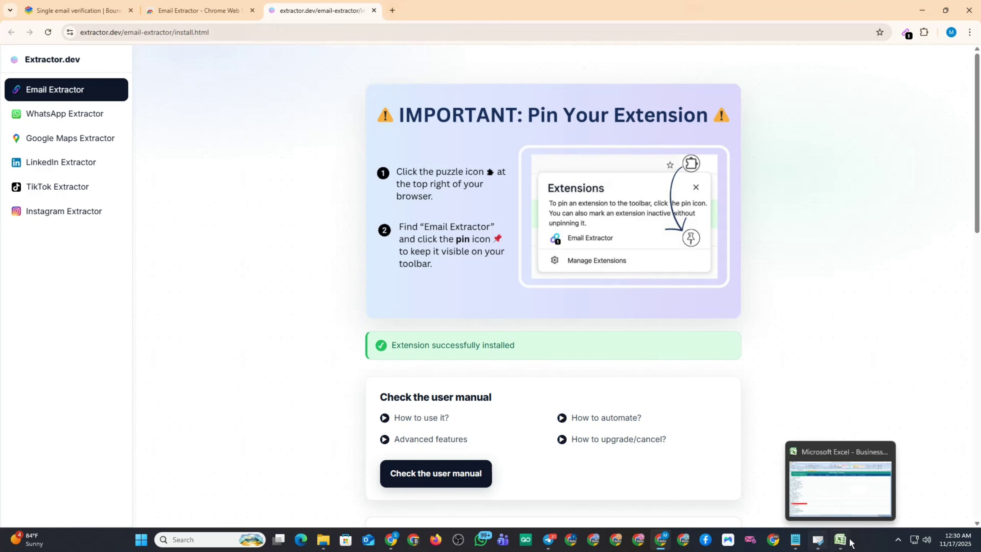
click(795, 539)
click(215, 267)
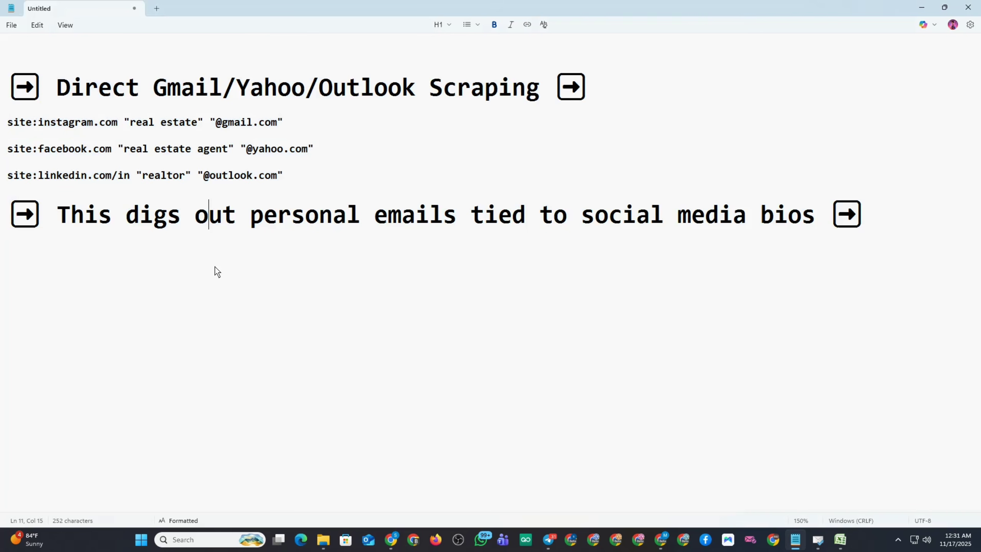
triple_click(58, 123)
key(ctrl+c)
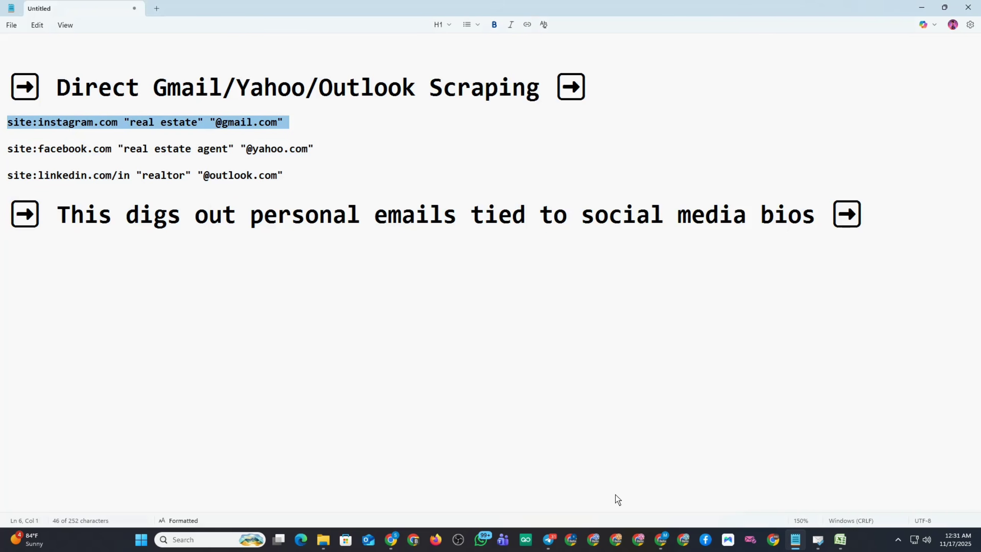
click(660, 539)
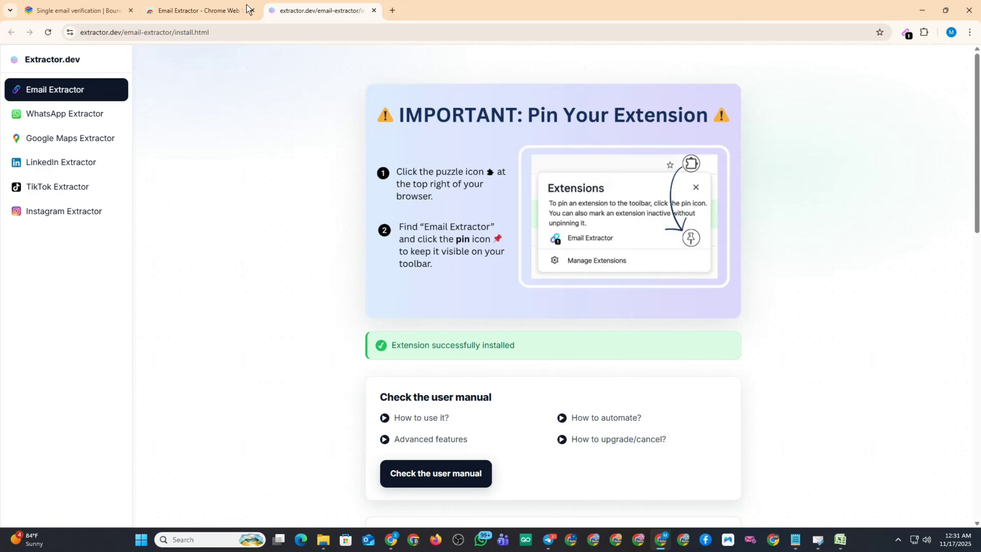
click(392, 10)
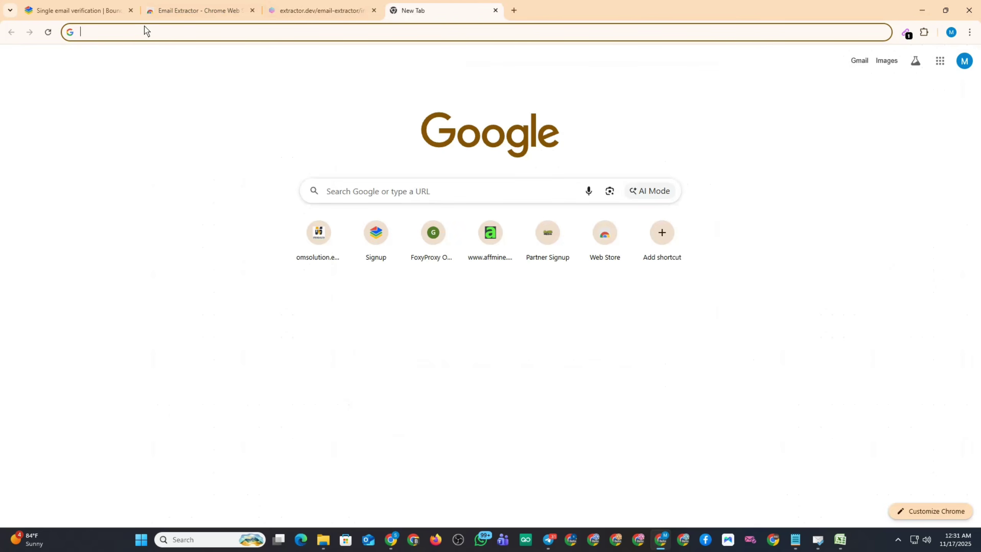
click(141, 28)
key(ctrl+v)
key(Return)
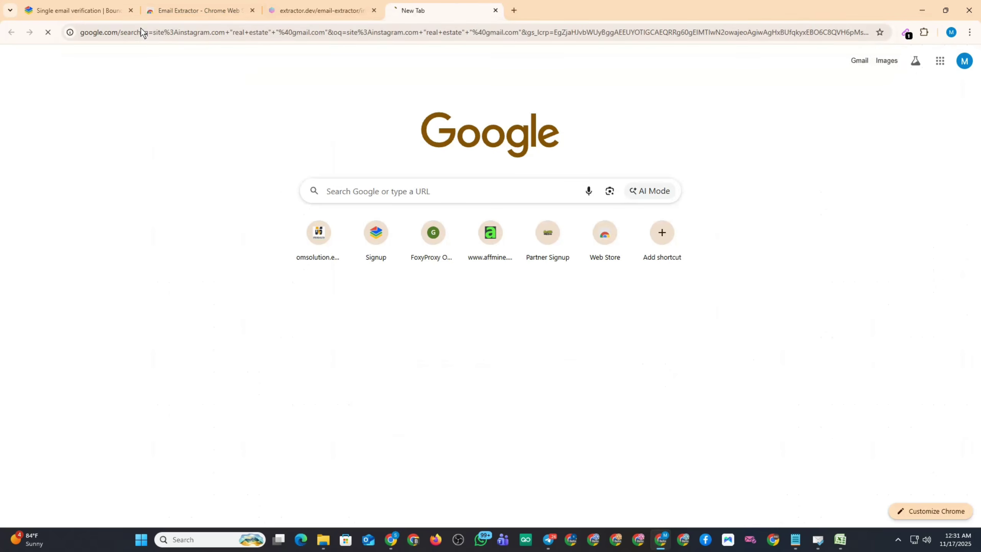
click(495, 11)
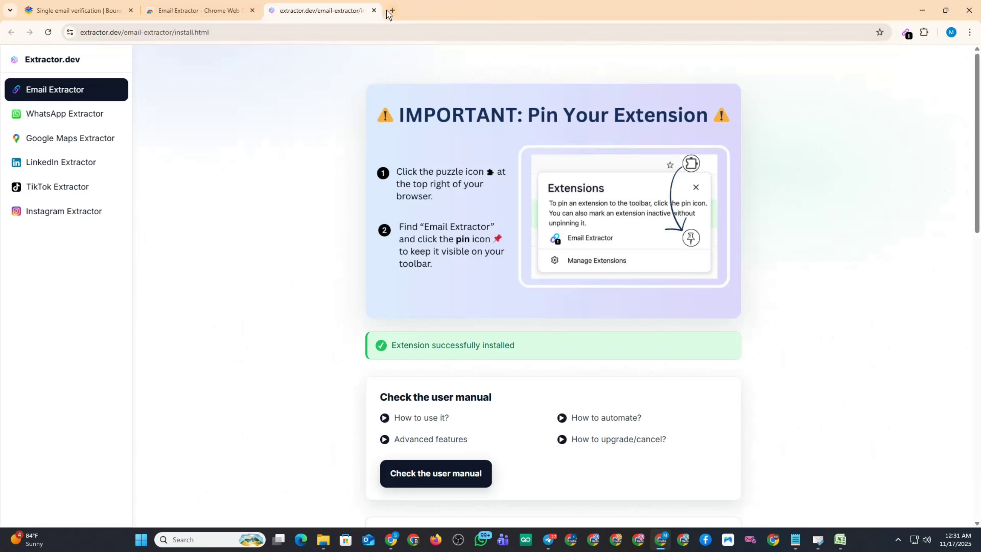
click(408, 10)
click(389, 193)
key(ctrl+v)
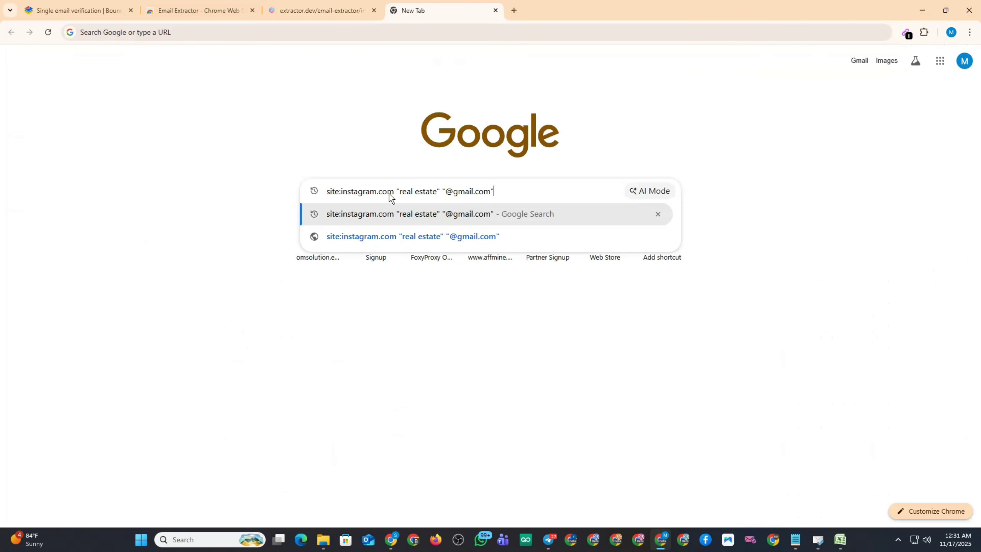
key(Return)
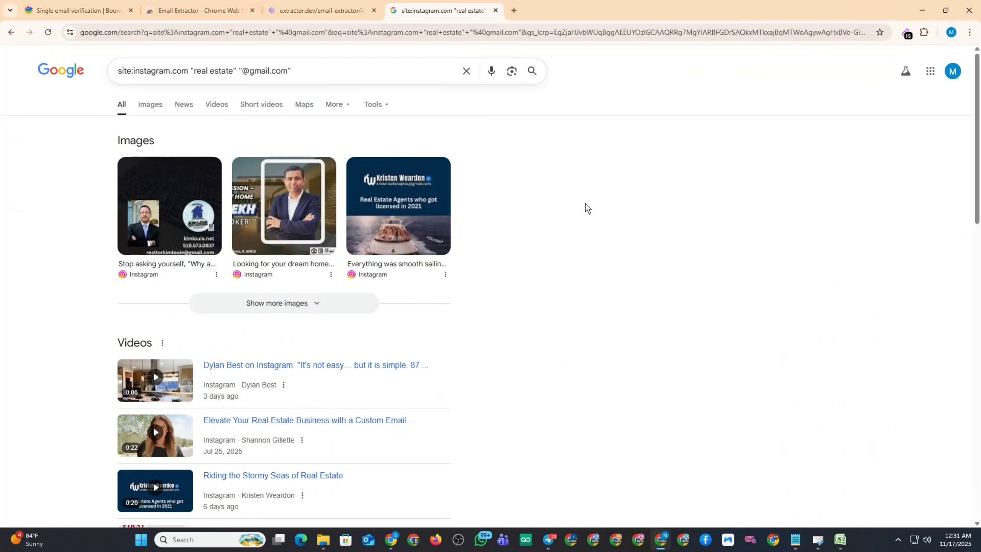
scroll(586, 203, down, 20)
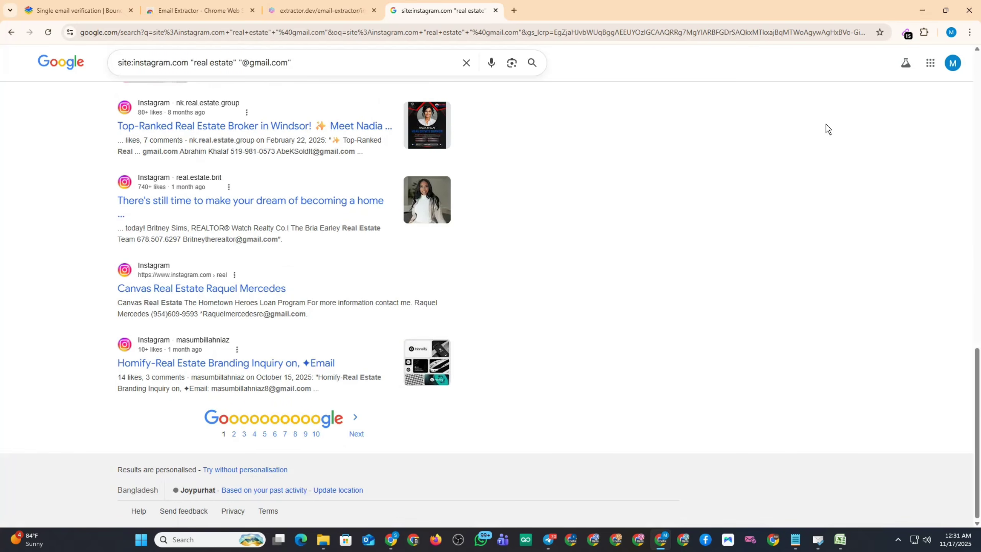
Switch to the other Chrome window and view the Email Extractor list for its Instagram results
click(392, 541)
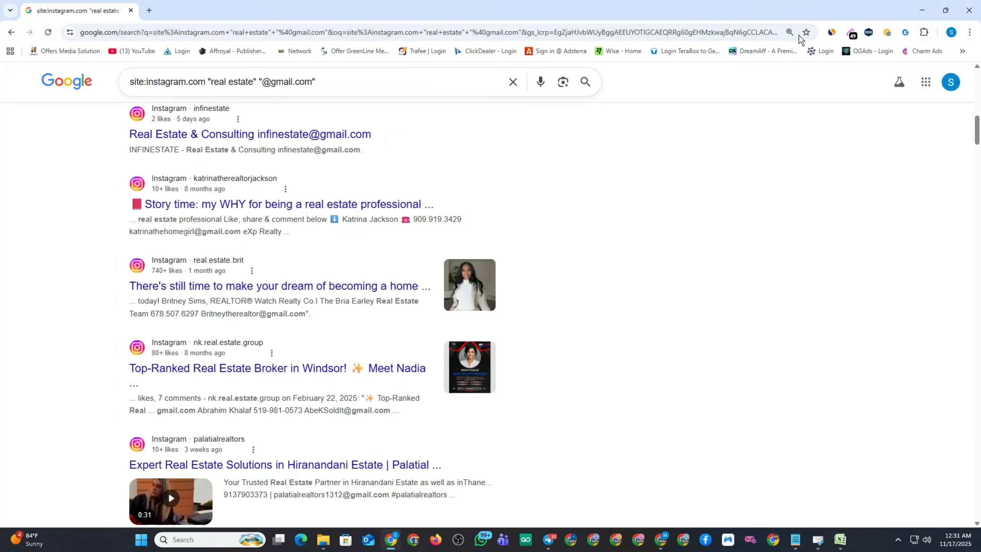
click(851, 32)
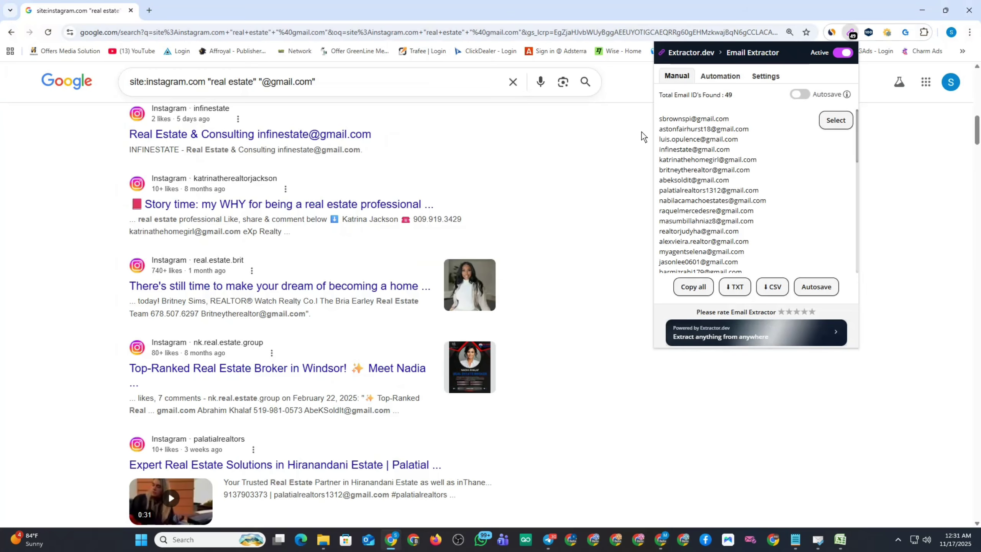
scroll(643, 137, up, 5)
click(148, 9)
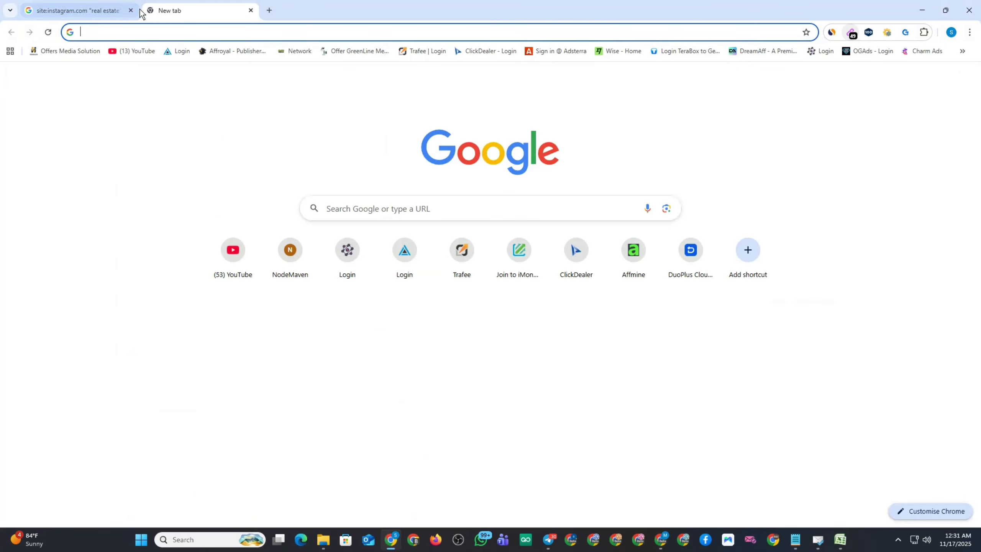
click(131, 10)
click(367, 210)
key(ctrl+v)
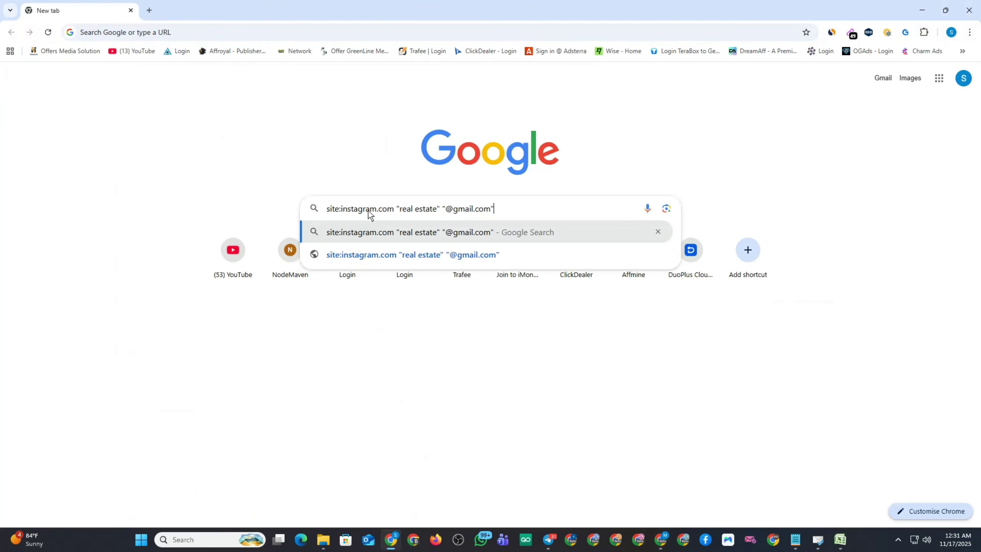
key(Return)
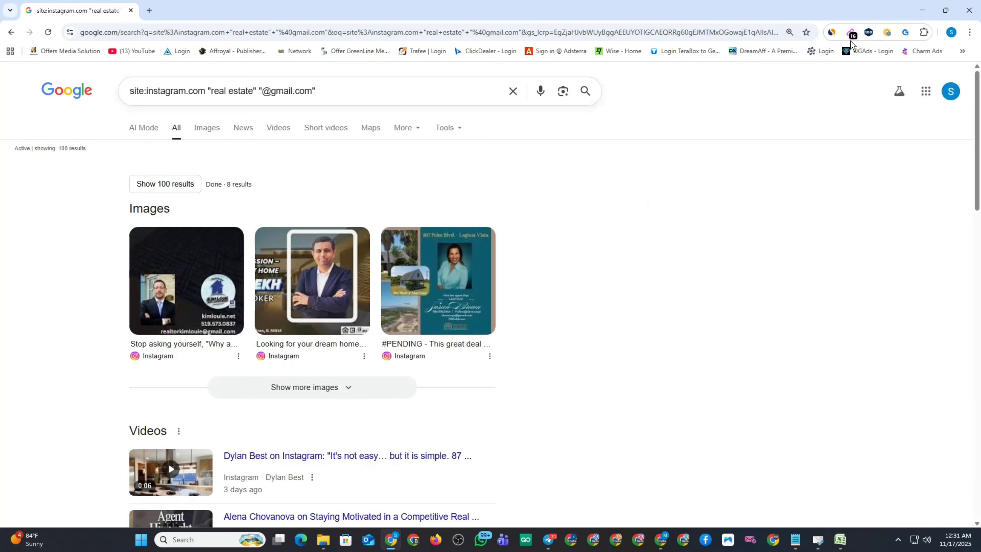
Examine how many Instagram listings load on this results page, compare it with the other Chrome window's page, and minimize this window
scroll(772, 189, down, 10)
scroll(746, 209, down, 6)
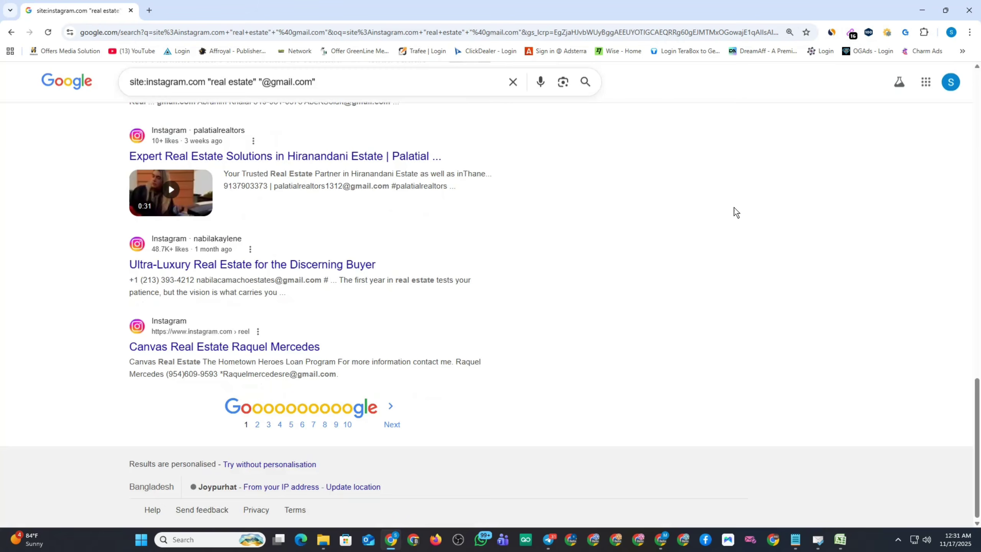
scroll(680, 220, up, 12)
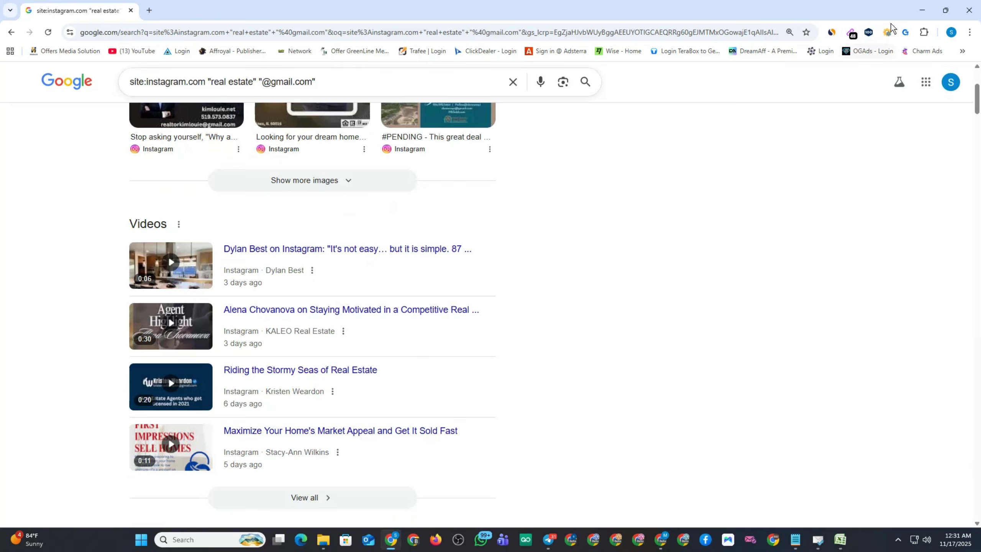
scroll(850, 169, down, 3)
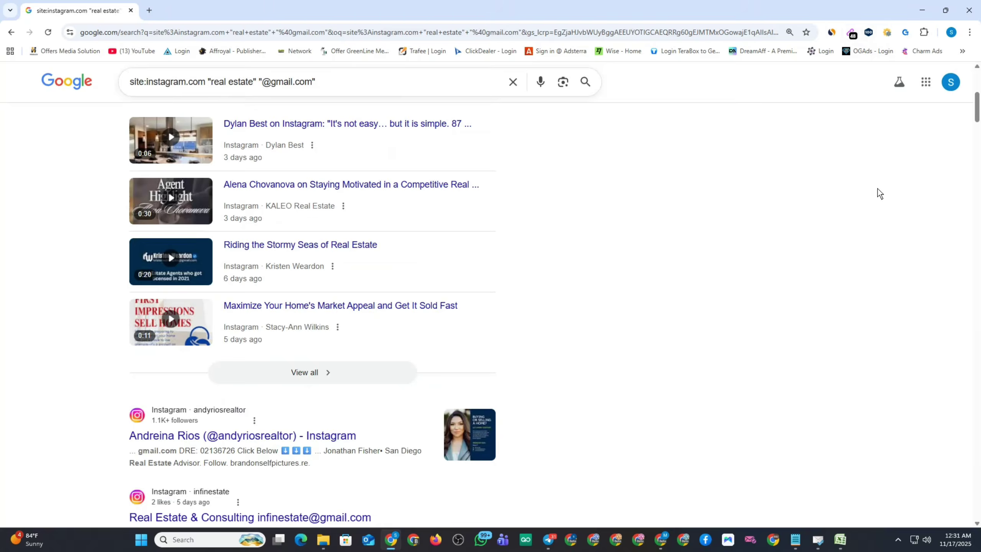
scroll(870, 209, down, 20)
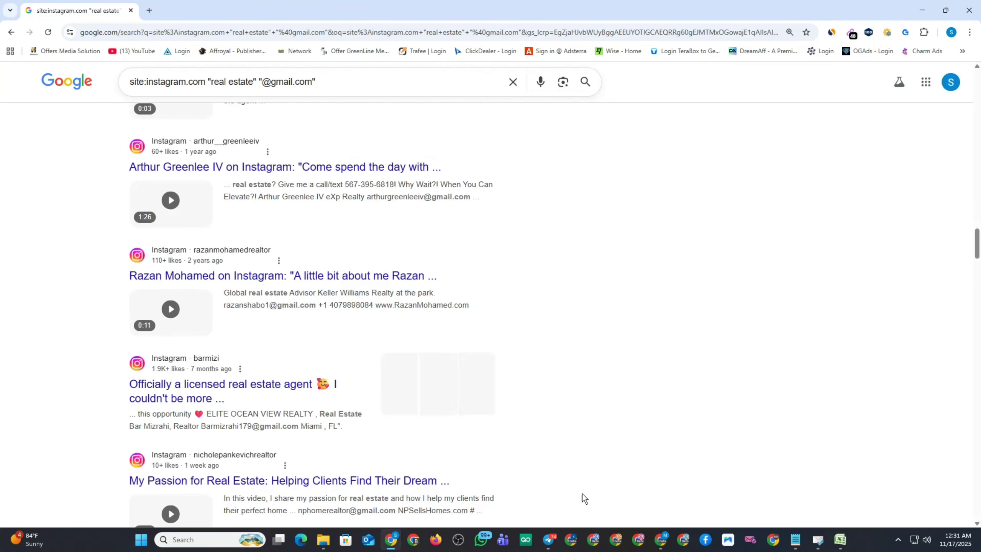
click(661, 546)
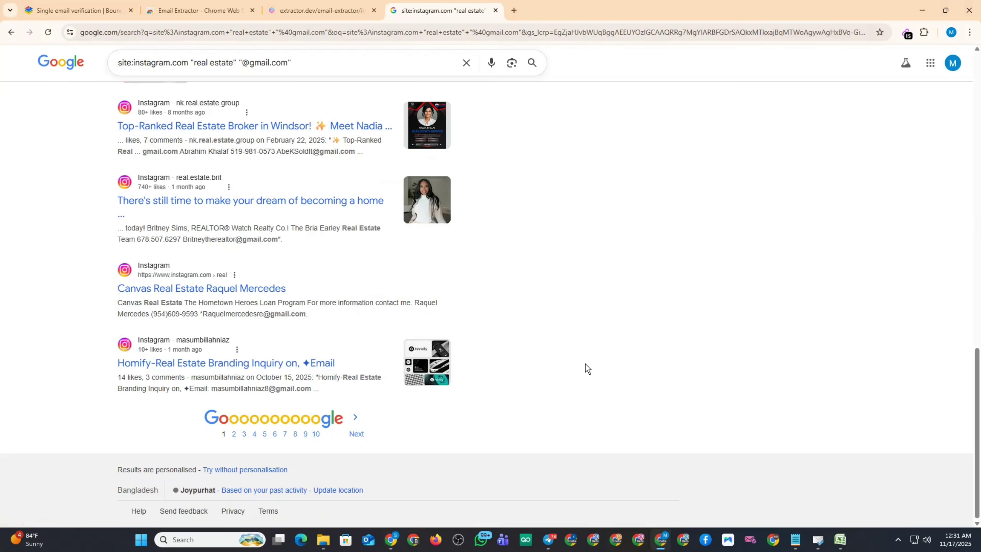
click(393, 539)
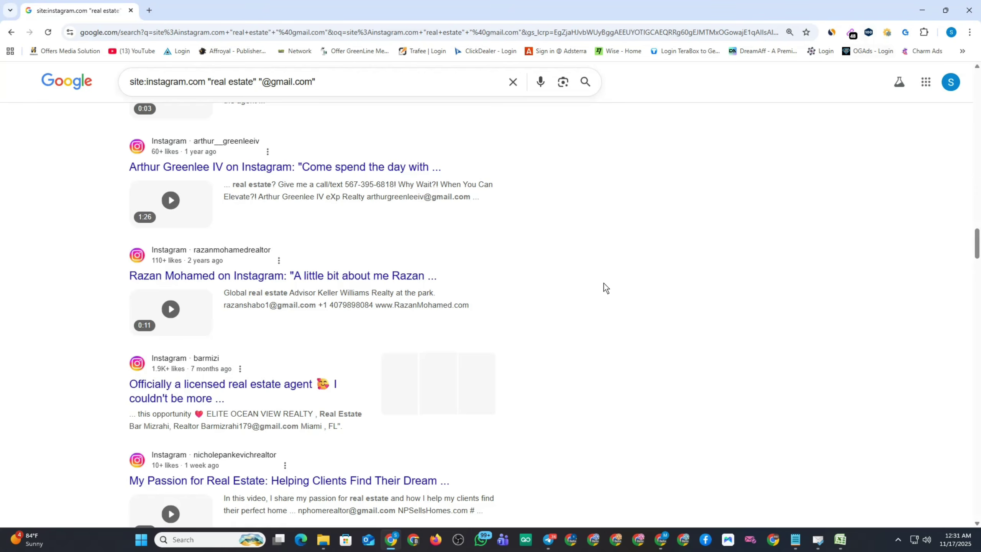
scroll(604, 283, down, 6)
drag(977, 266, 977, 502)
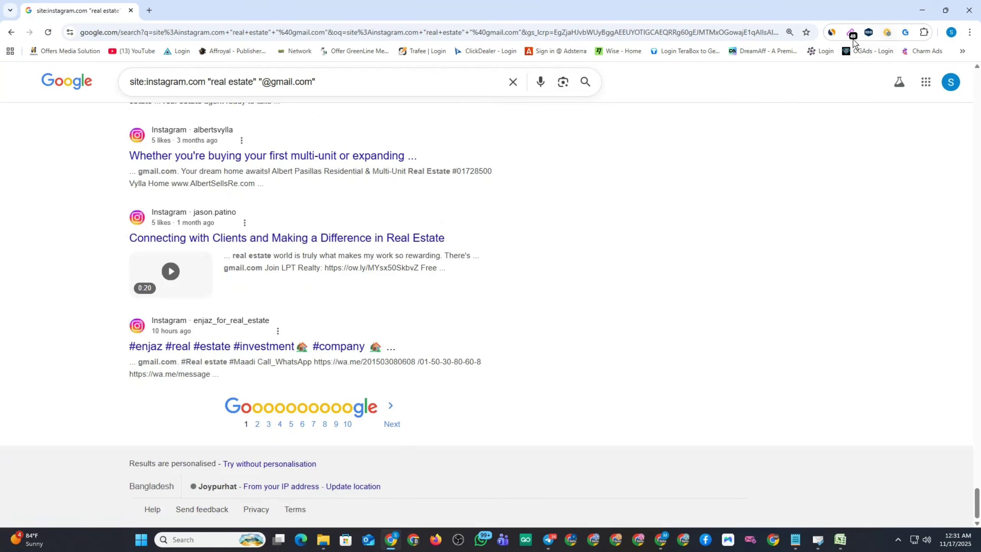
click(919, 13)
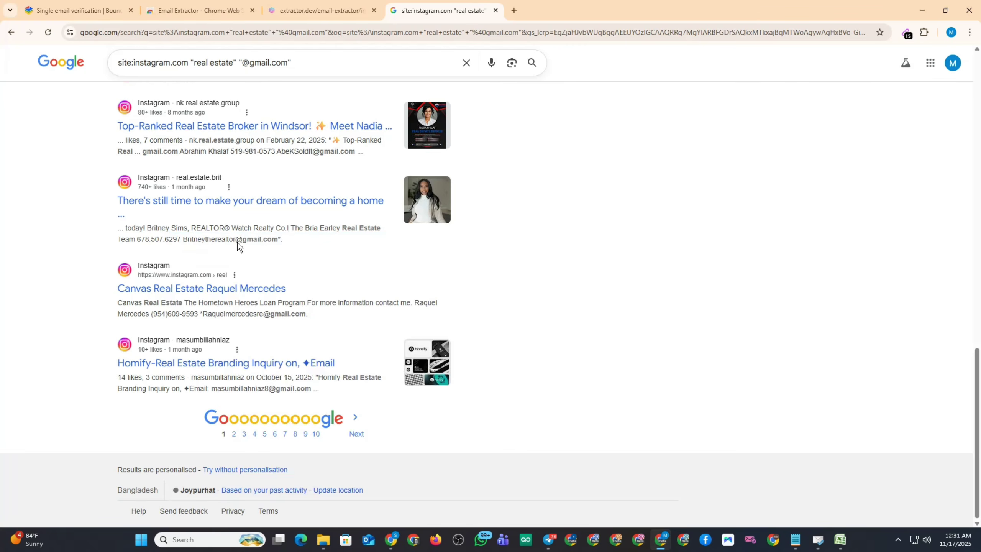
Review the Instagram listings on the single results page in the window where Email Extractor was just installed
scroll(383, 221, up, 1)
scroll(346, 171, up, 5)
scroll(306, 147, up, 4)
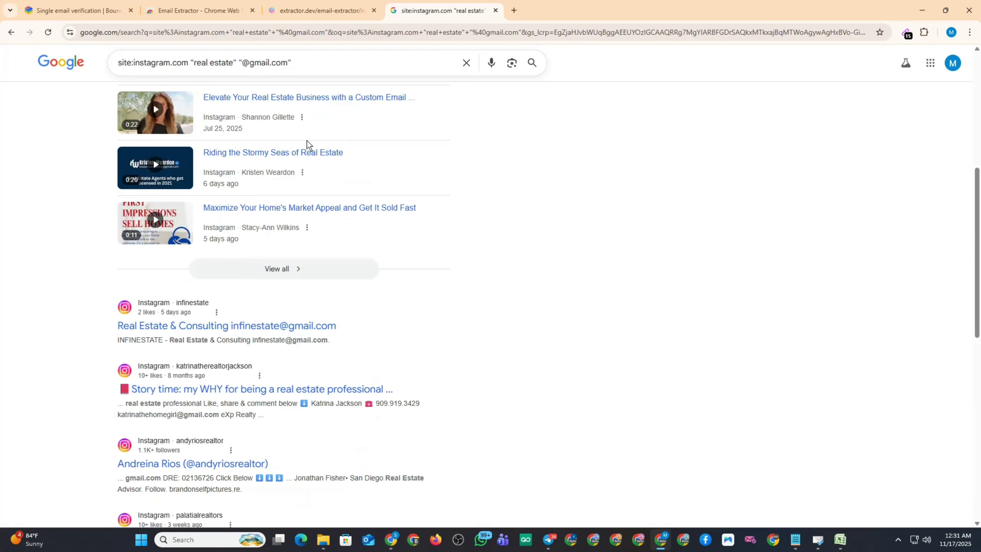
scroll(213, 265, down, 4)
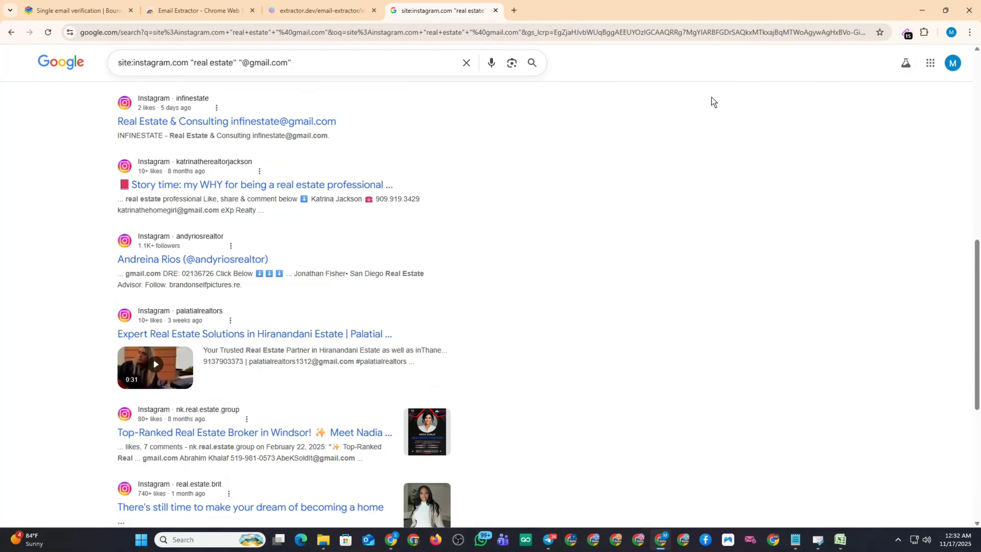
scroll(265, 278, down, 7)
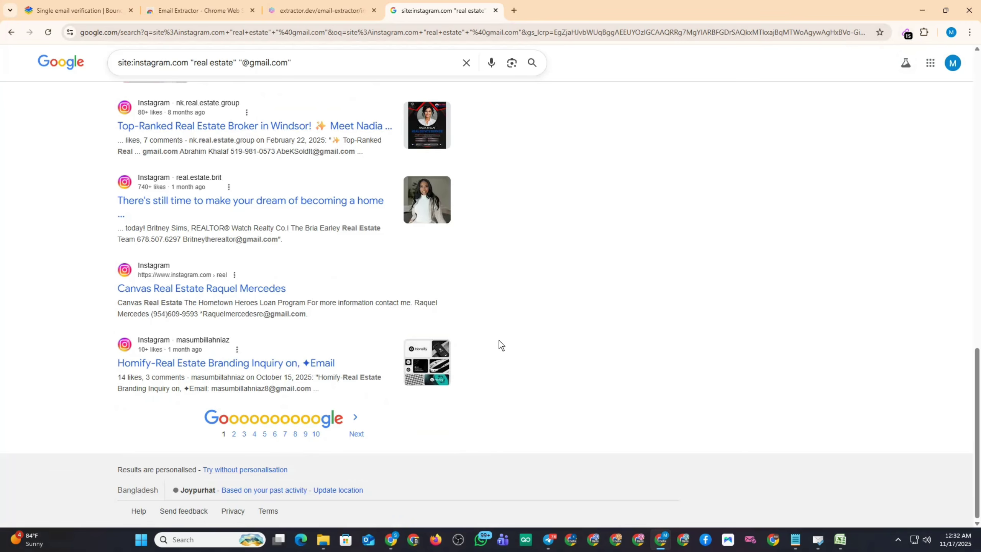
Return to the Chrome Web Store page and search the store for "result 100"
click(216, 6)
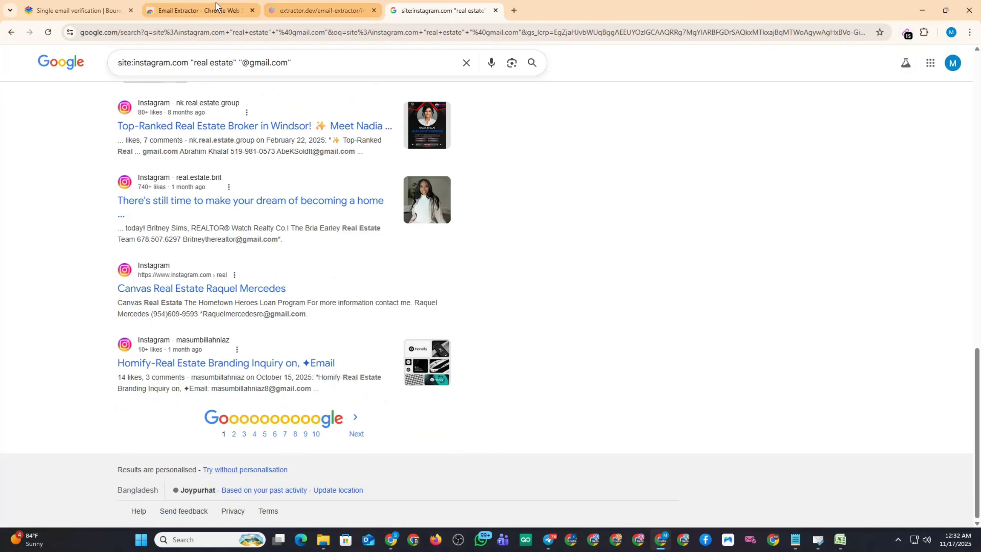
click(475, 62)
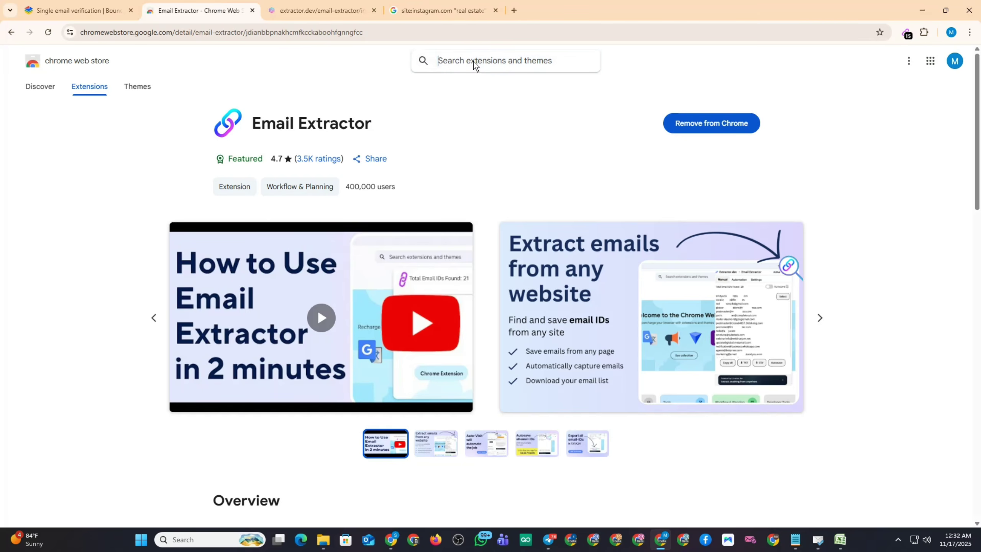
text(res)
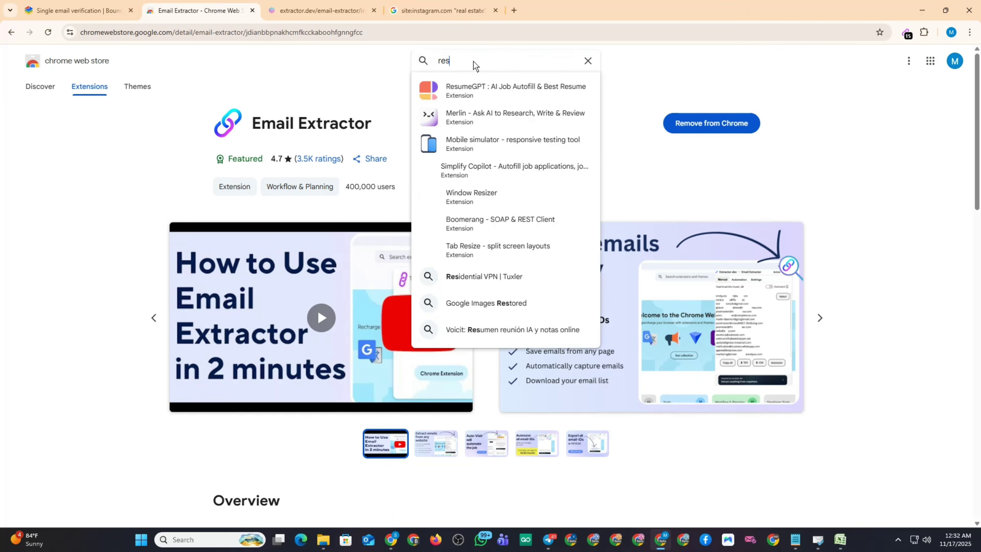
text(ult )
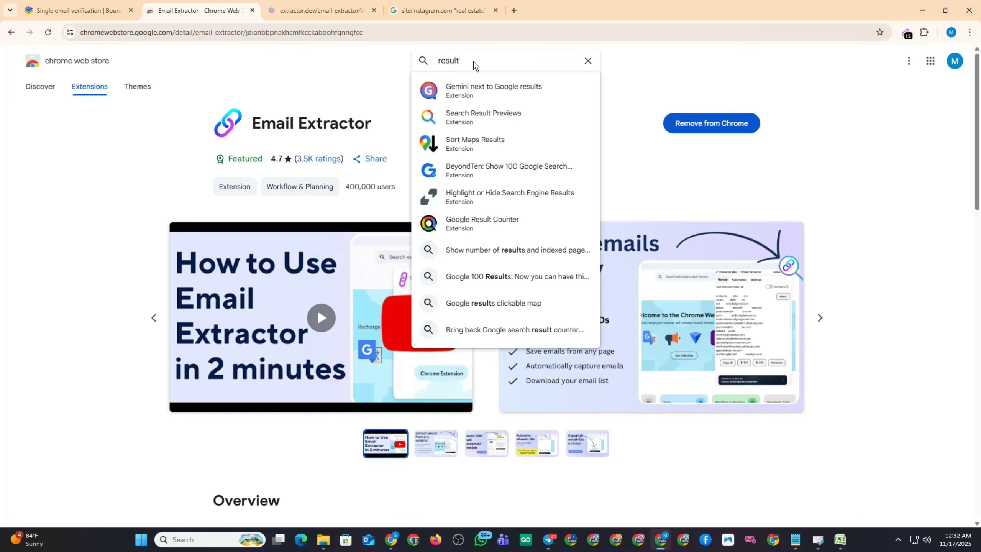
text(100)
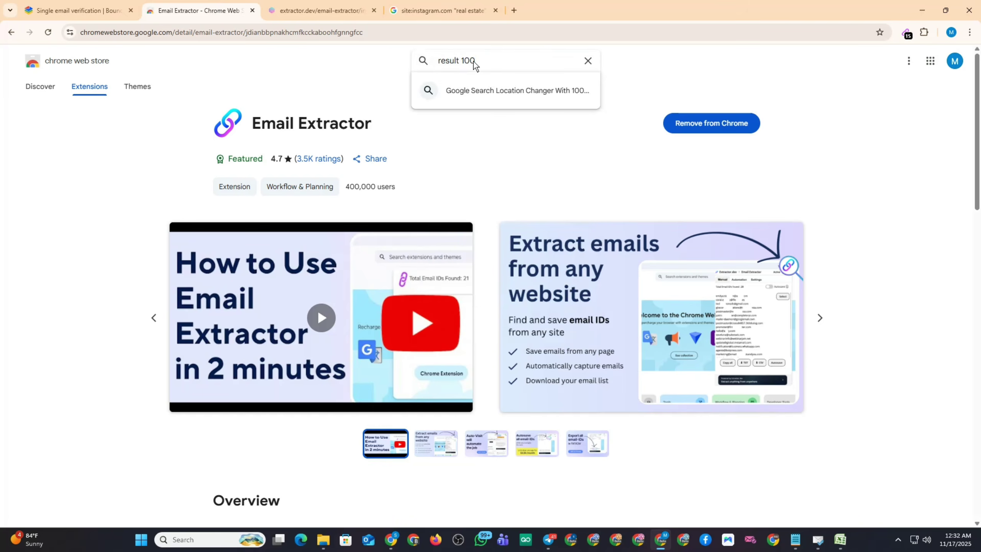
key(Return)
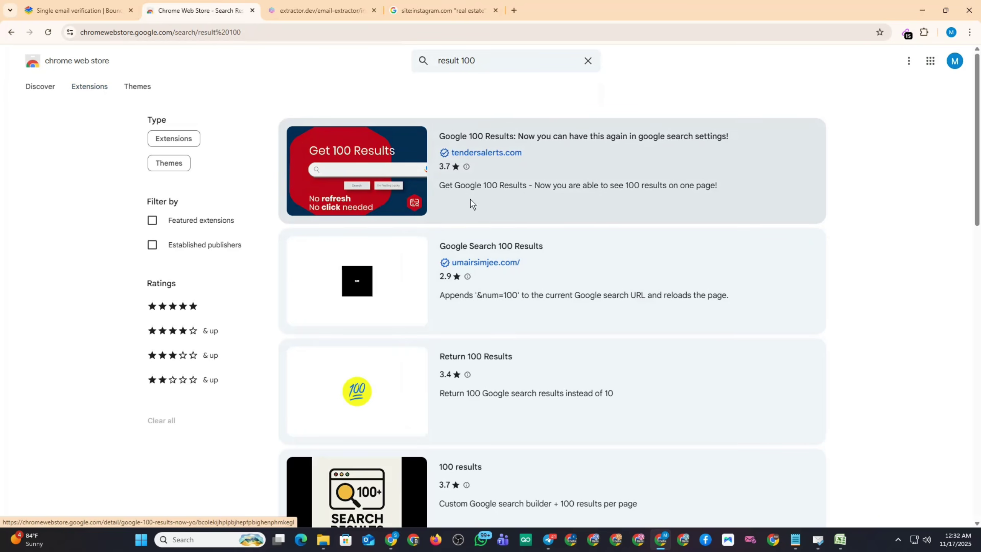
Install the Google 100 Results extension by tendersalerts.com from the search results and dismiss the installation notice
click(388, 155)
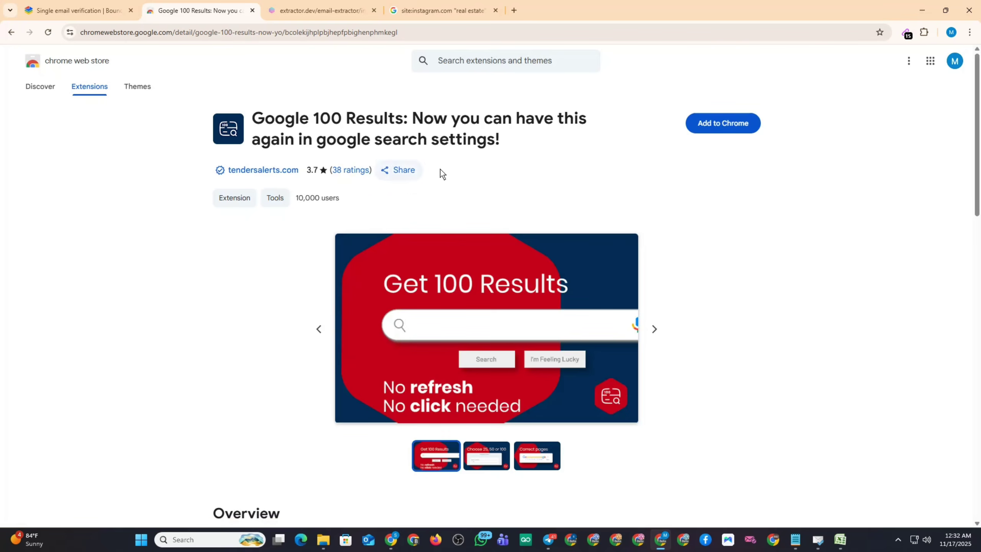
click(714, 126)
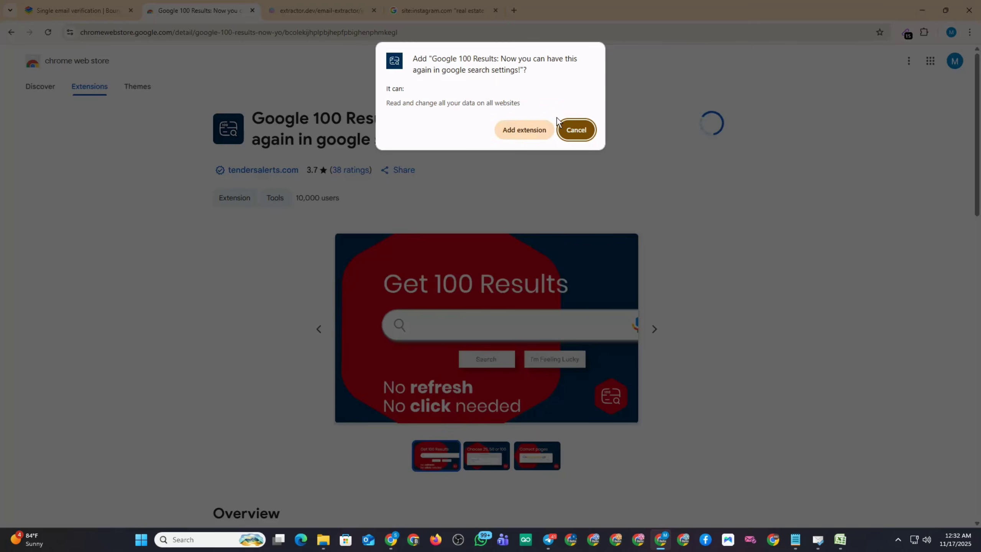
click(517, 132)
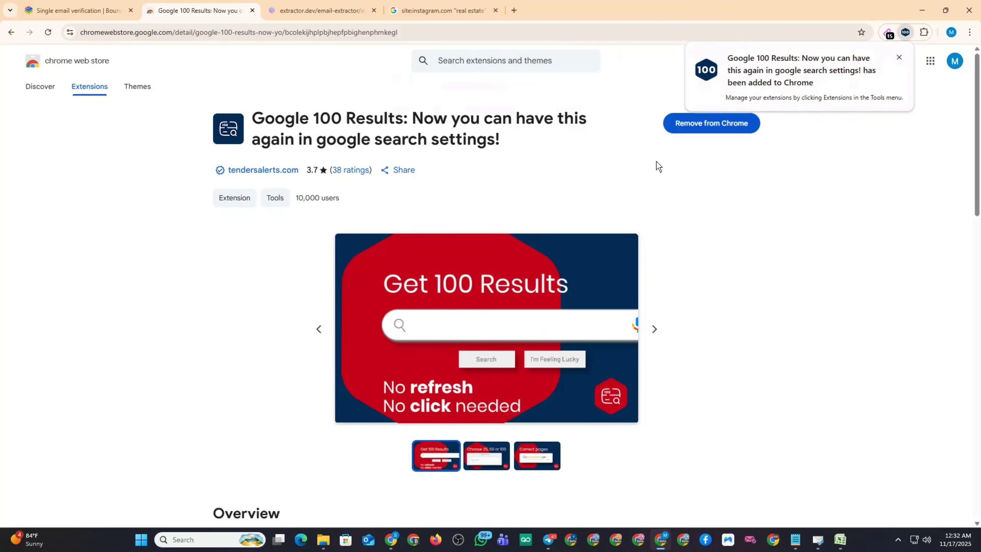
click(899, 56)
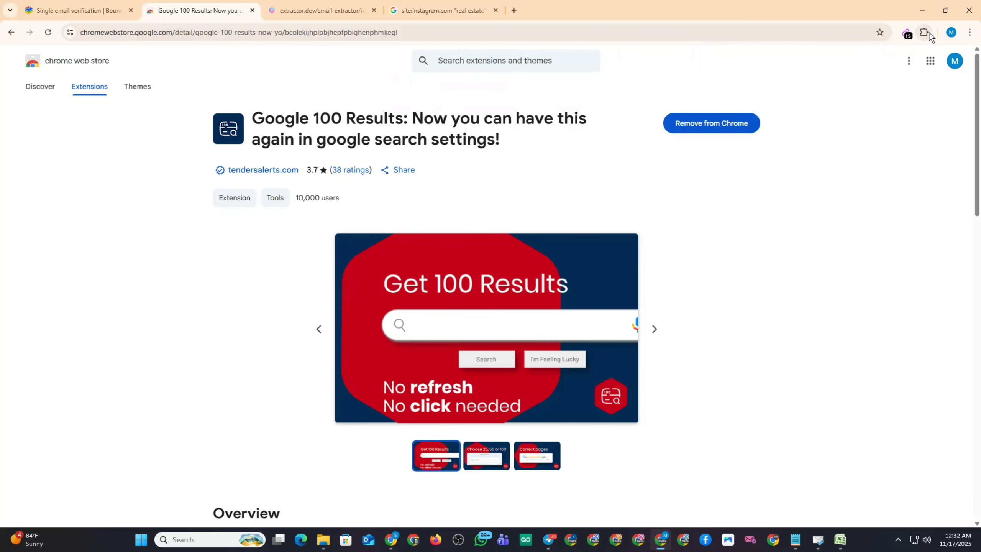
Pin the Google 100 Results extension so that it stays visible in the browser
click(925, 32)
click(887, 135)
click(724, 72)
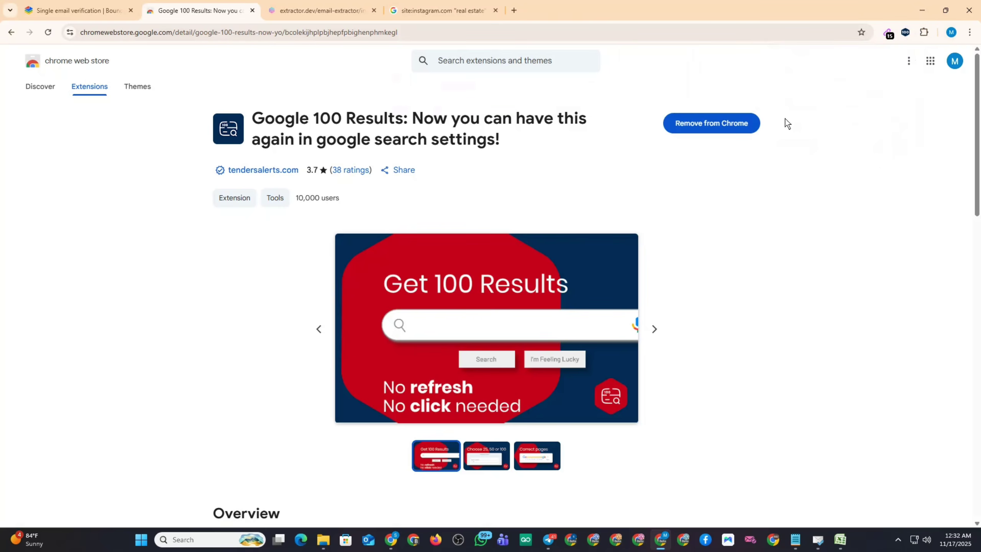
Close the Chrome Web Store and Extractor.dev installation tabs and minimize this Chrome window
click(252, 10)
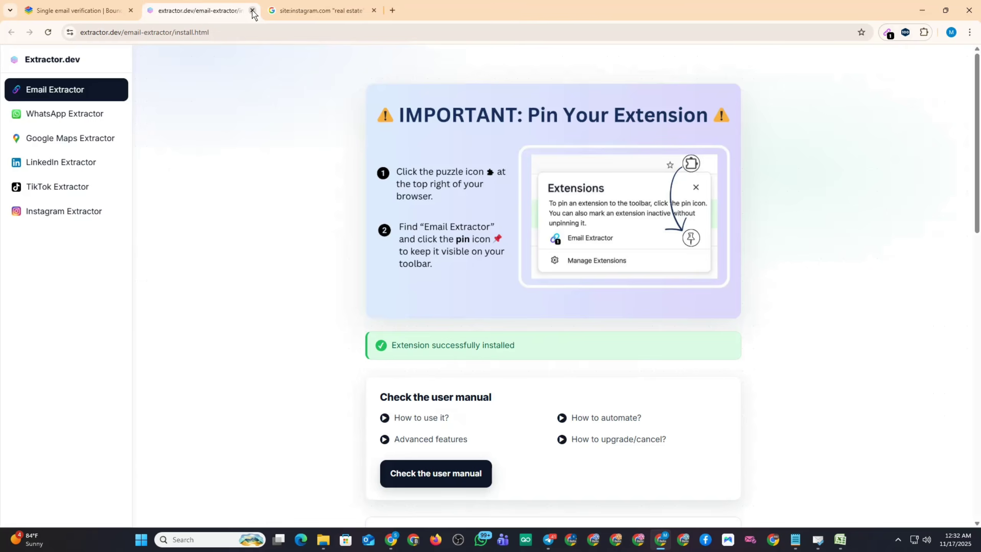
click(252, 11)
click(253, 11)
click(922, 10)
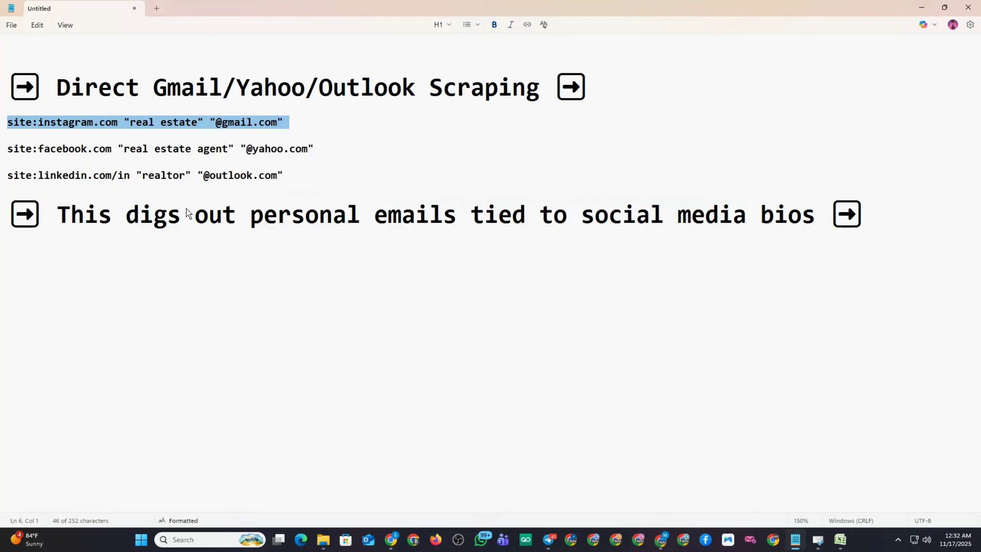
Switch to the other Chrome window, look back through the Instagram listings, and replace that results tab with a new one
click(391, 539)
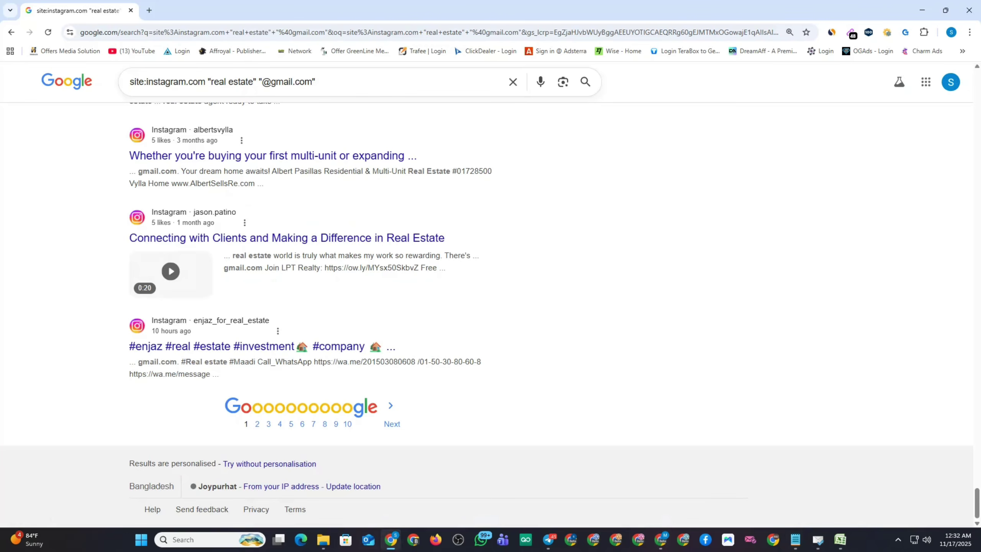
scroll(692, 361, up, 1)
scroll(690, 356, up, 8)
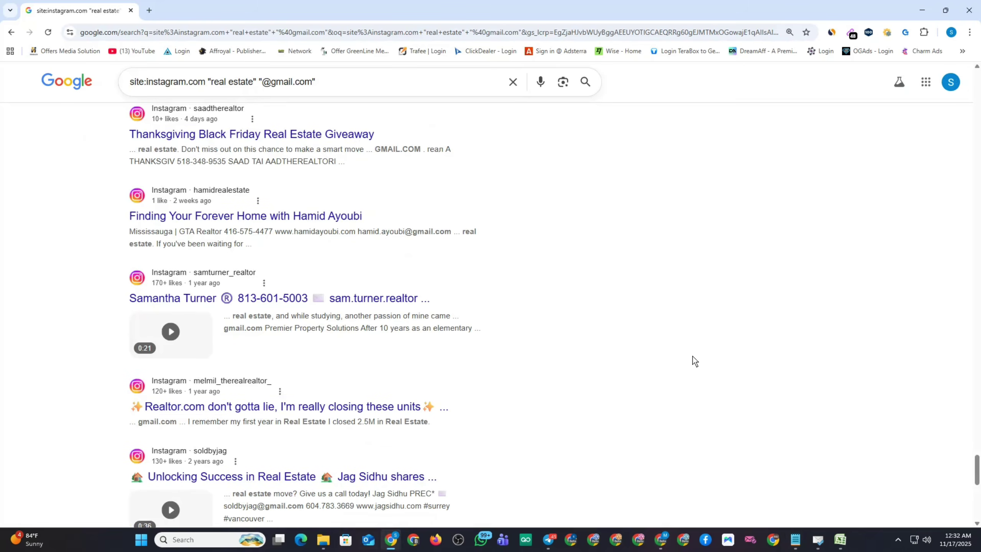
scroll(692, 356, up, 20)
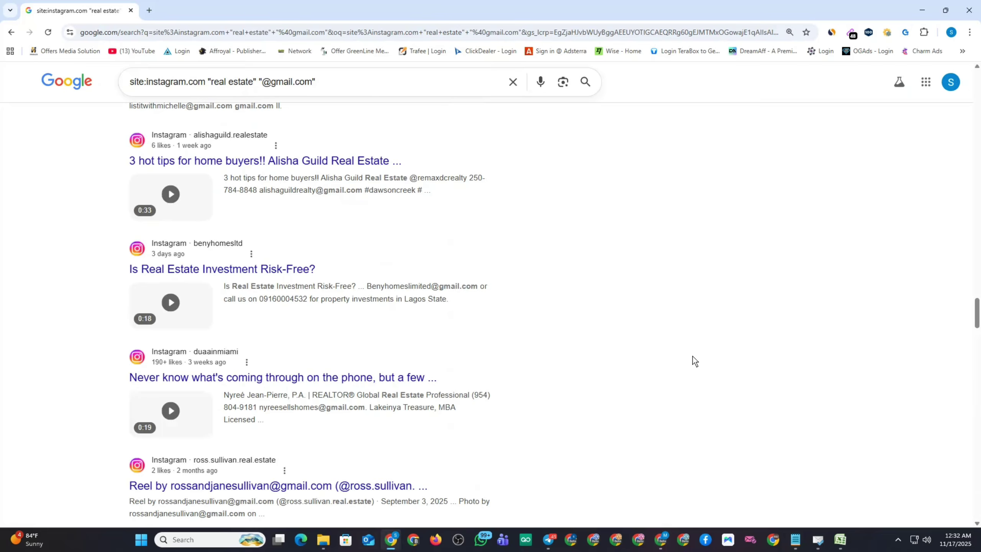
scroll(693, 355, up, 18)
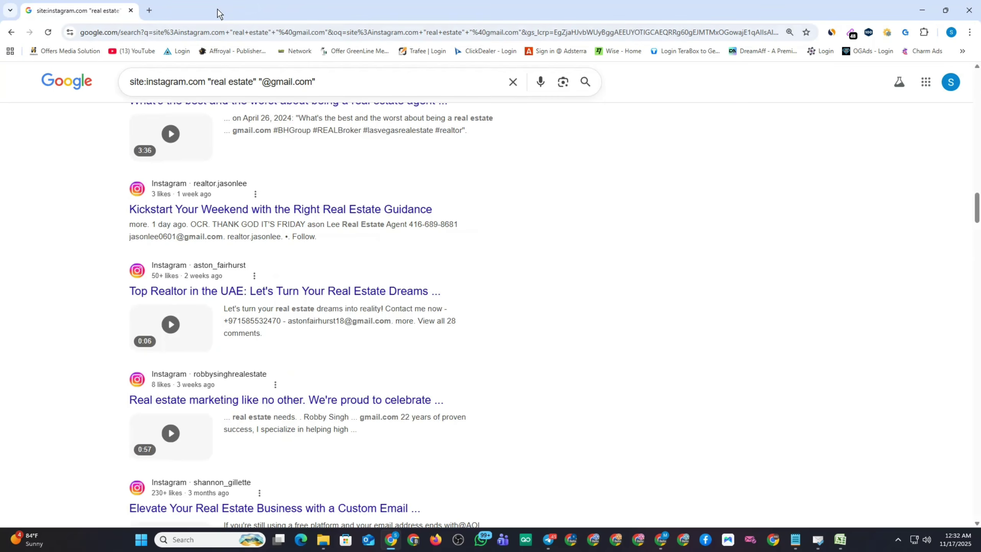
click(149, 10)
click(131, 10)
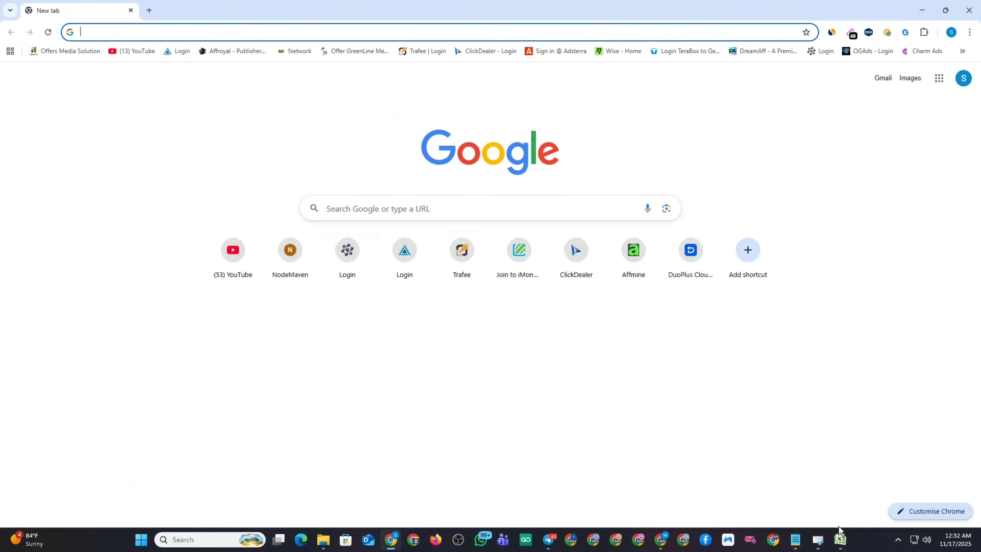
click(795, 539)
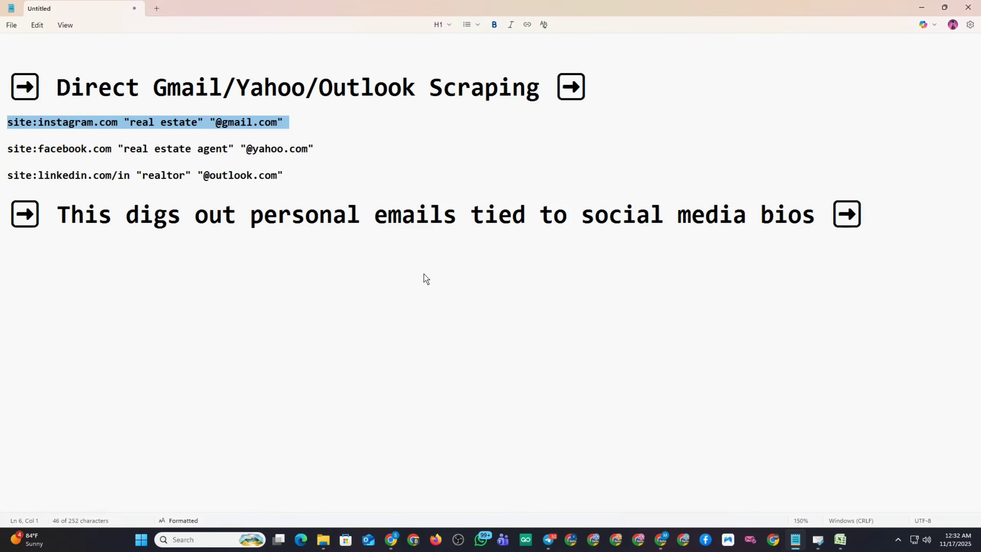
click(263, 305)
triple_click(79, 176)
key(ctrl+c)
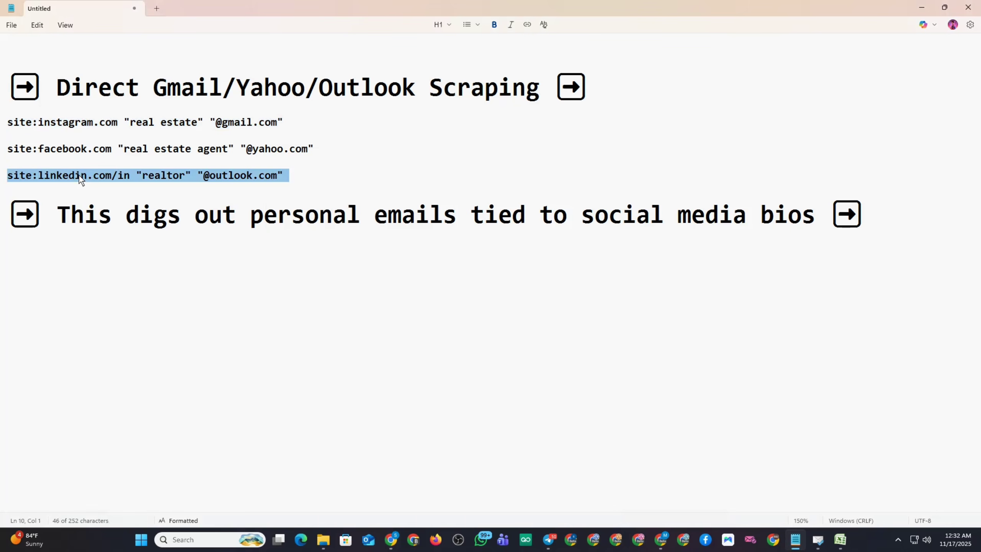
click(391, 539)
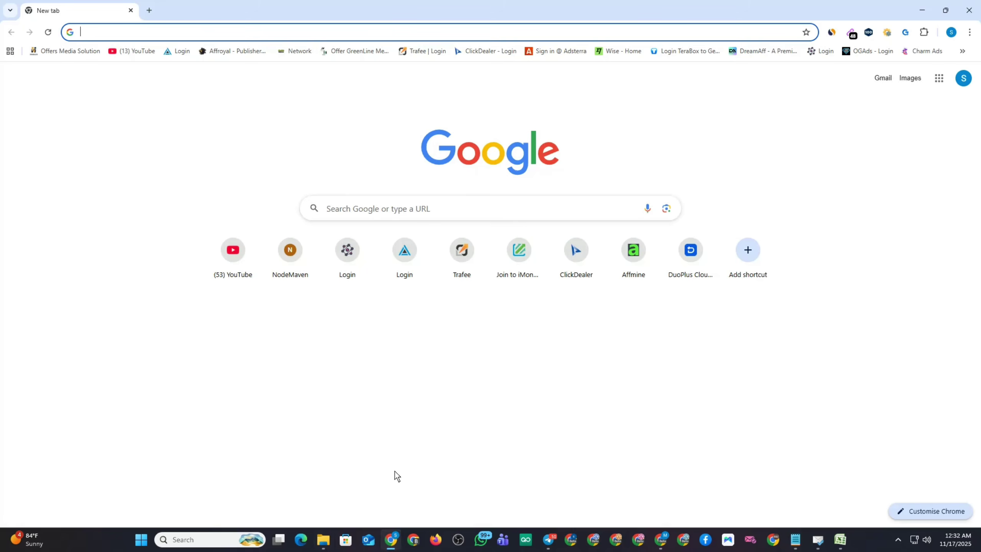
click(362, 213)
key(ctrl+v)
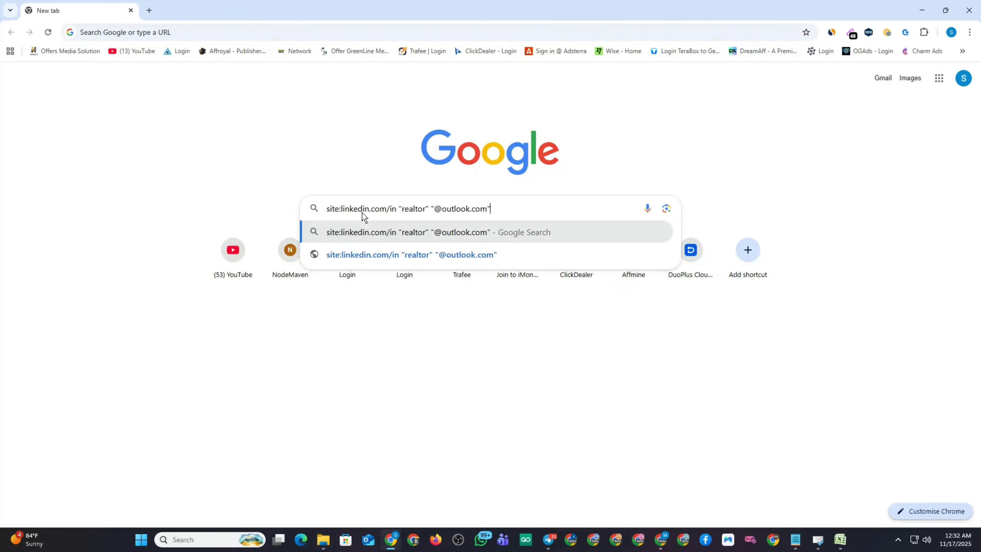
key(Return)
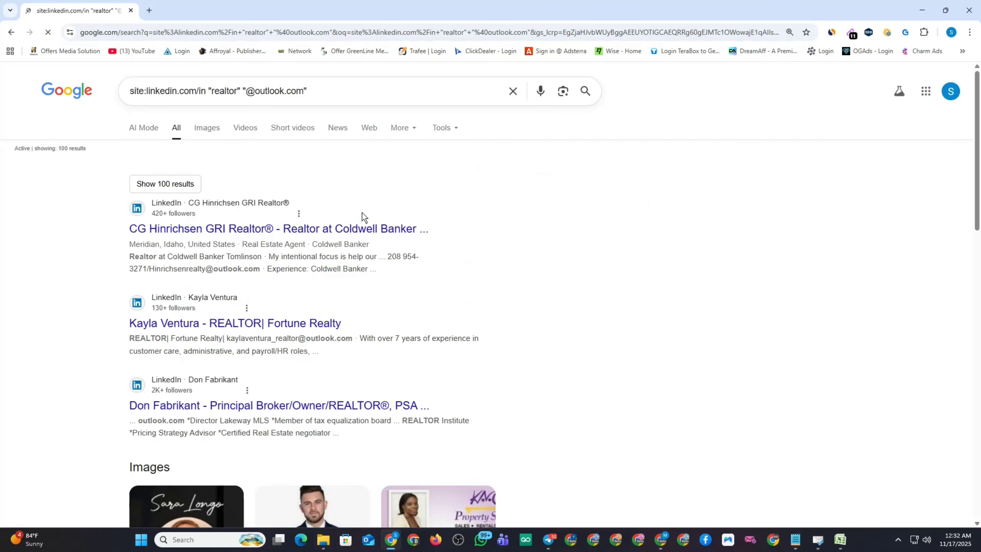
Examine the LinkedIn realtor listings down to the end of the single results page so that all of them load
scroll(312, 253, down, 8)
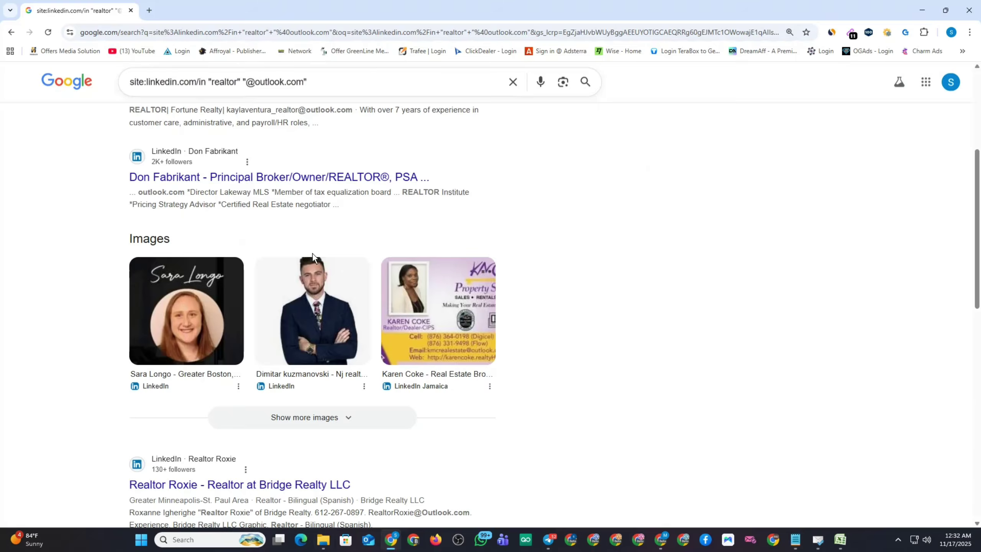
scroll(312, 253, down, 12)
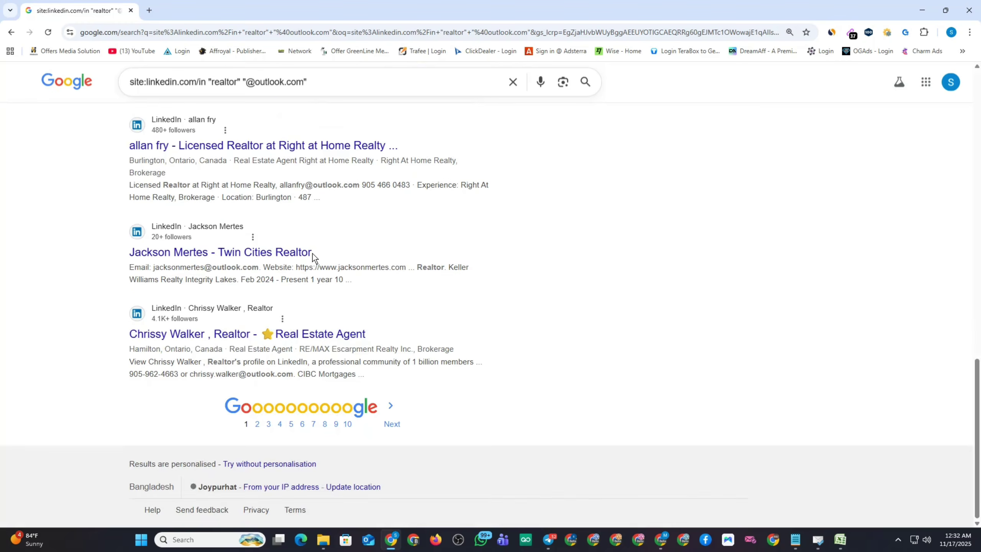
scroll(299, 260, down, 7)
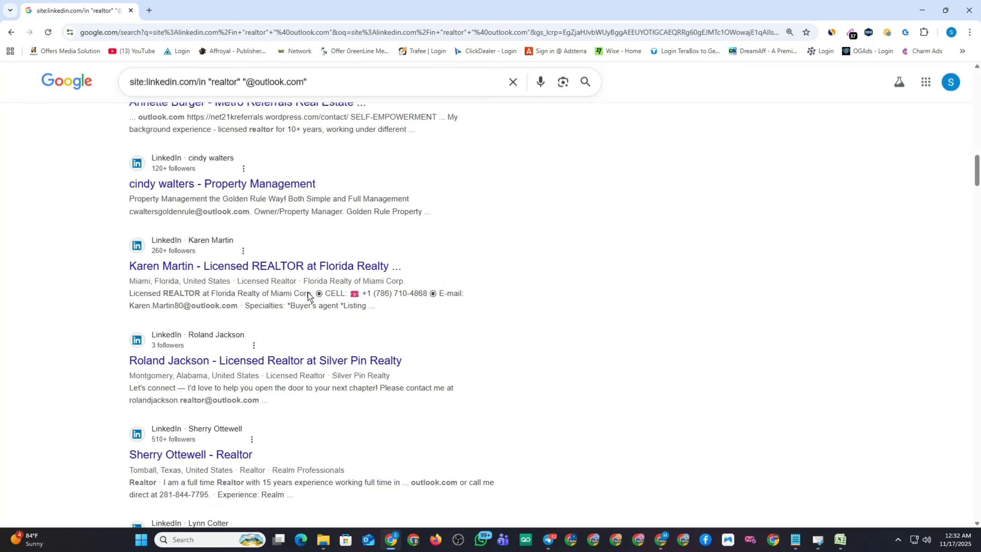
scroll(286, 282, down, 14)
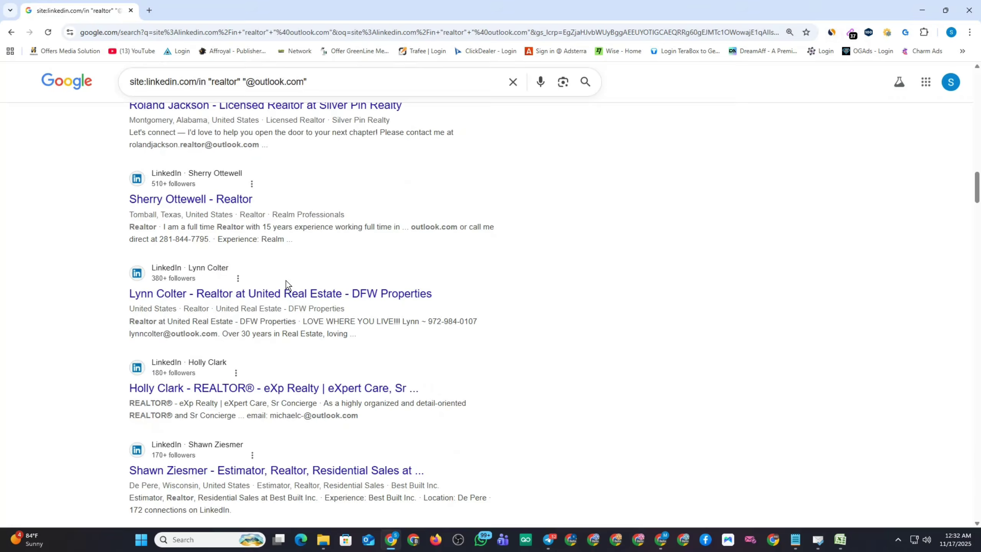
scroll(285, 283, down, 20)
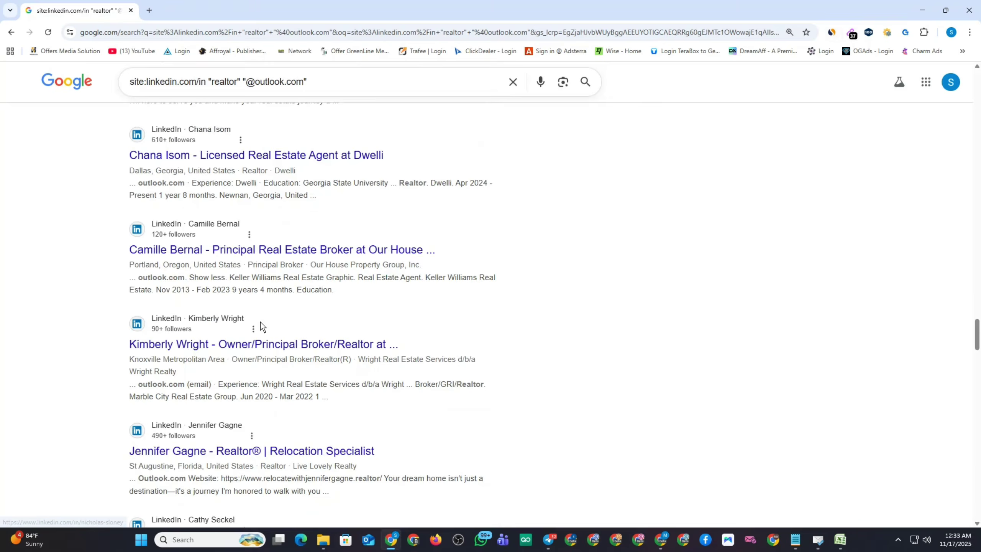
scroll(258, 325, down, 20)
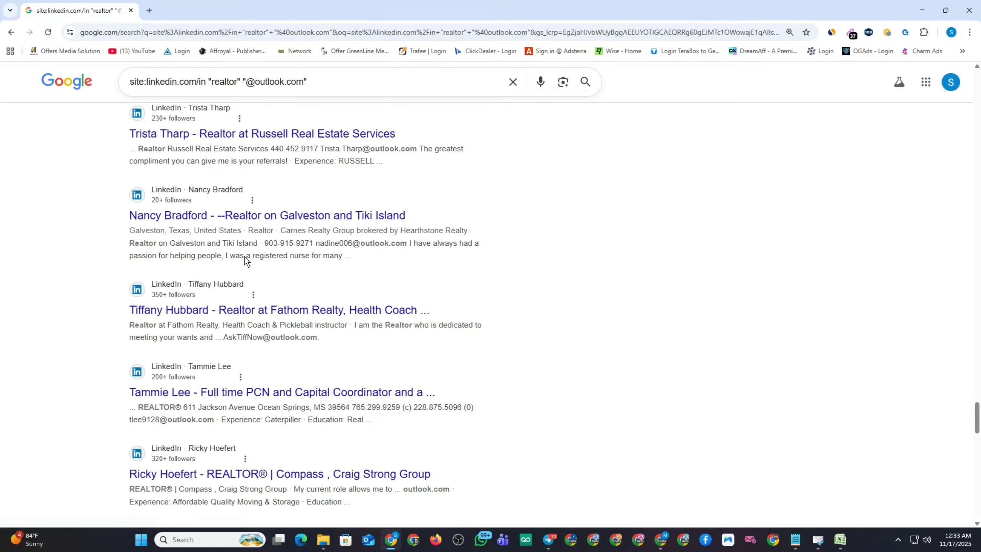
scroll(251, 258, down, 20)
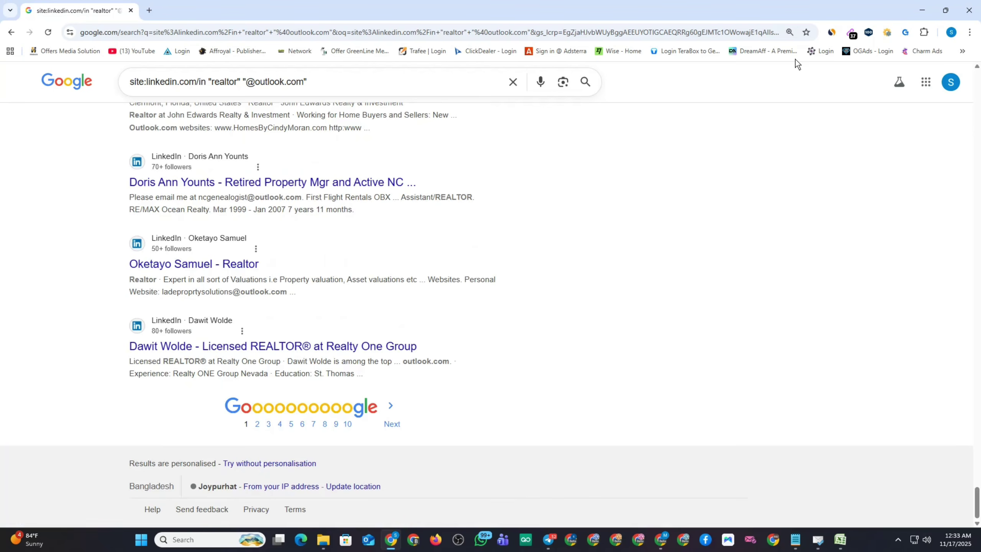
Review the list of addresses that Email Extractor collected from the LinkedIn results page, and close it
click(851, 34)
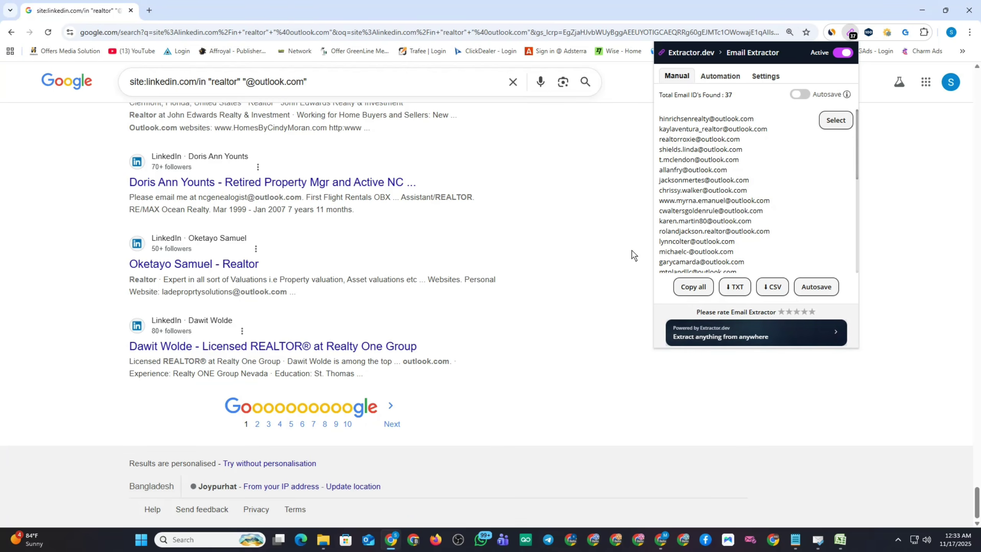
scroll(694, 192, down, 5)
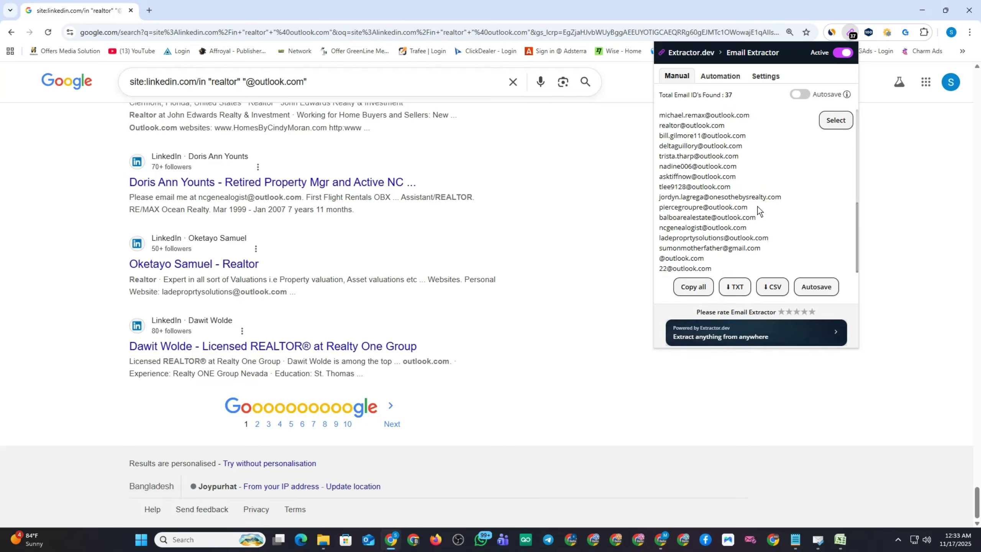
scroll(759, 211, up, 5)
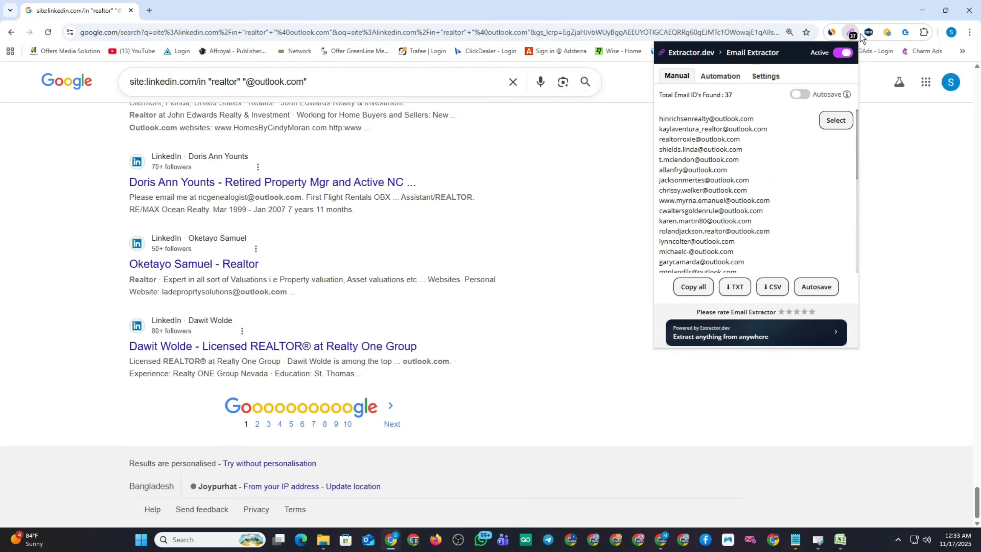
click(615, 213)
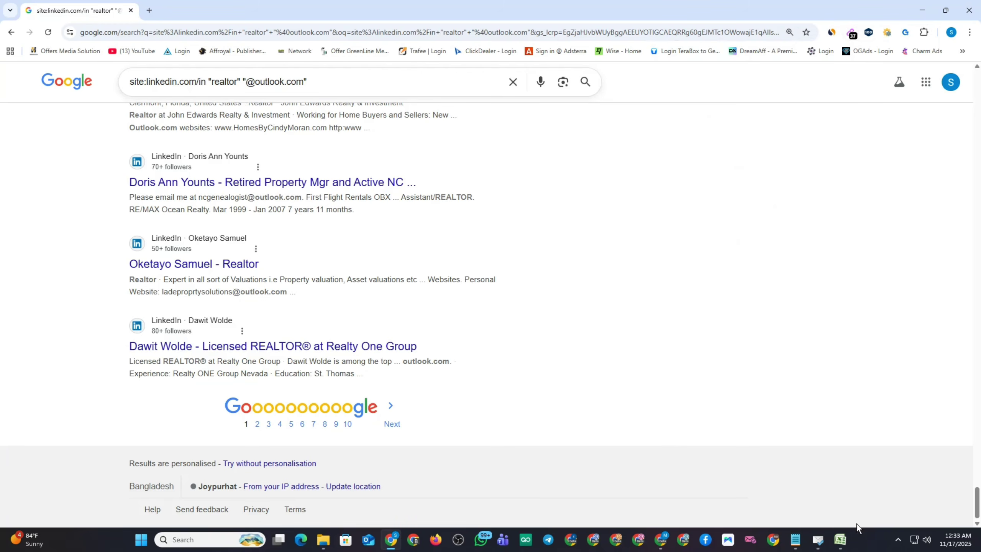
Switch to the Business Categories workbook in Excel, copy "Agriculture cooperative" from cell A60, and minimize Excel
click(840, 539)
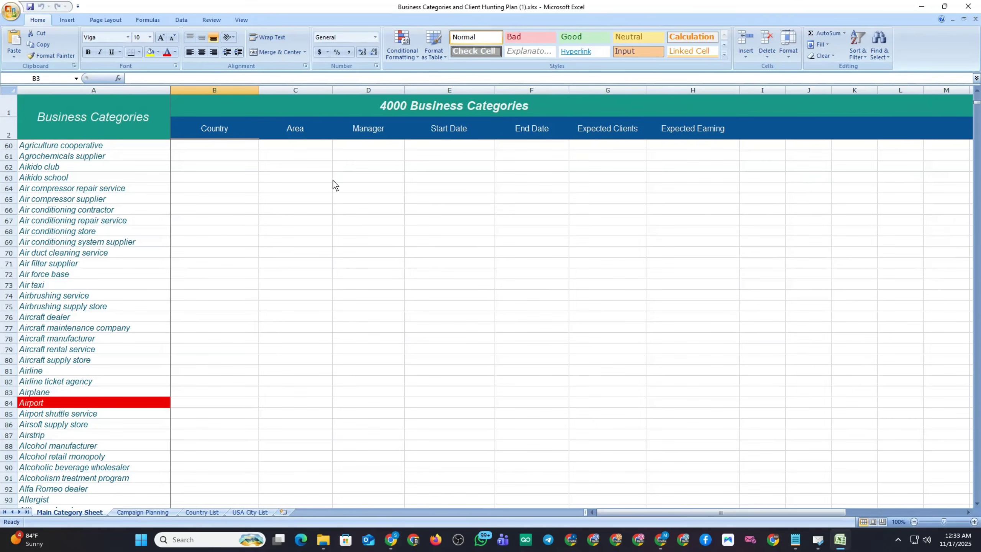
click(57, 147)
double_click(57, 147)
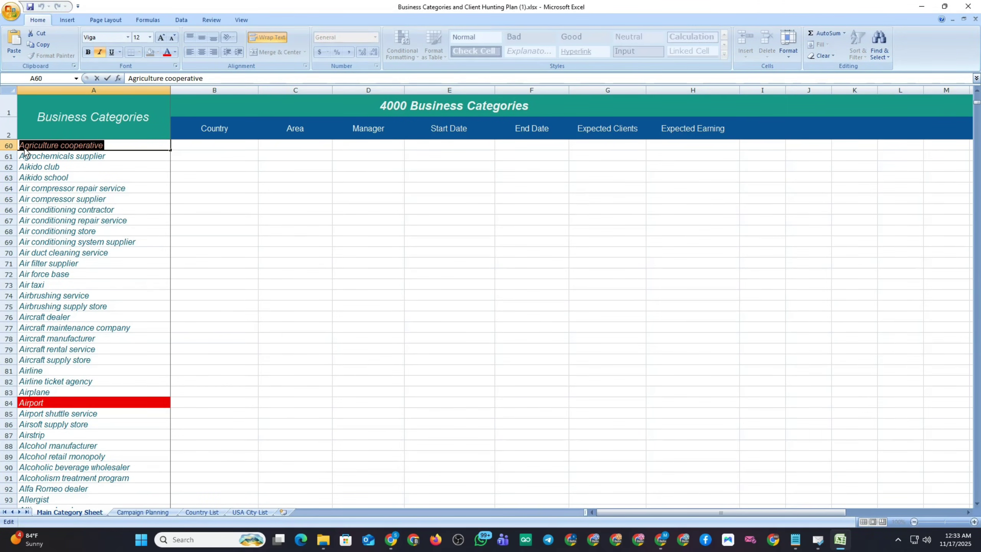
click(922, 8)
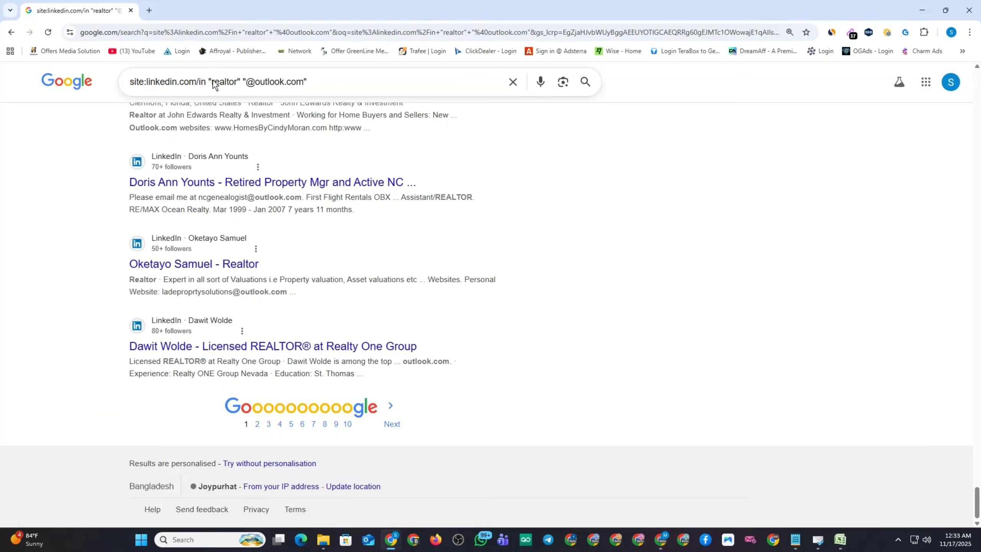
Replace "realtor" in the Google query with "Agriculture cooperative", run the search, and complete the reCAPTCHA check
drag(211, 82, 217, 81)
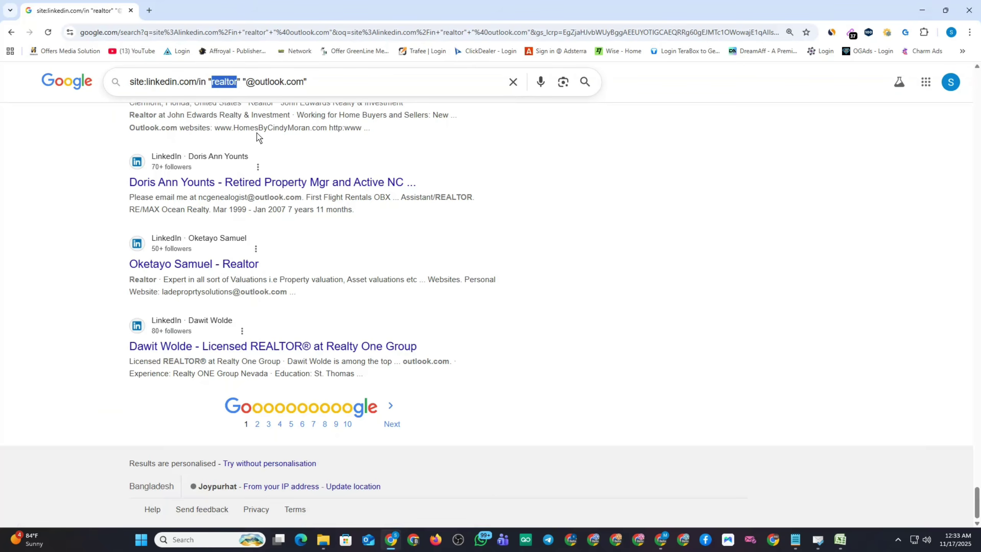
text(Agriculture cooperative)
key(Return)
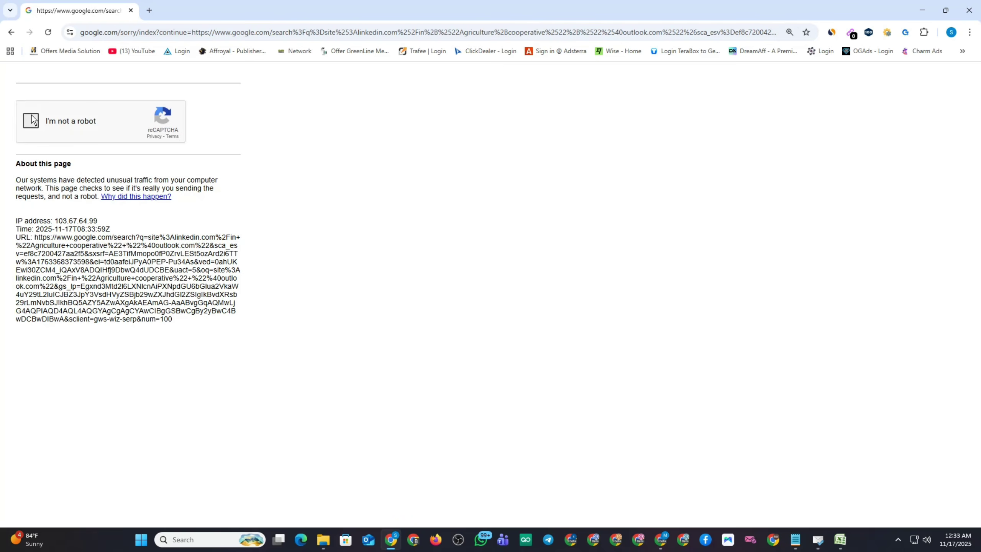
click(32, 115)
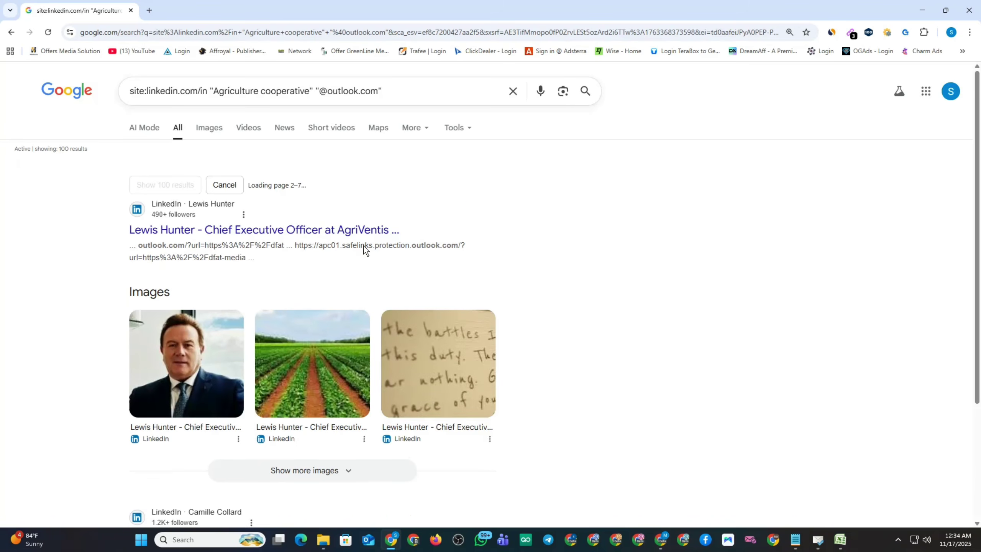
scroll(392, 189, down, 3)
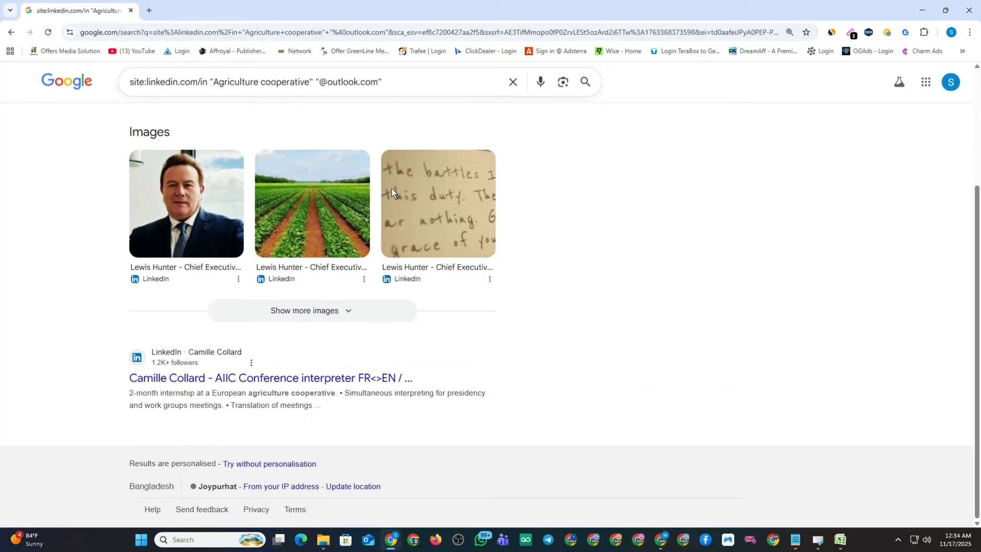
scroll(611, 244, up, 4)
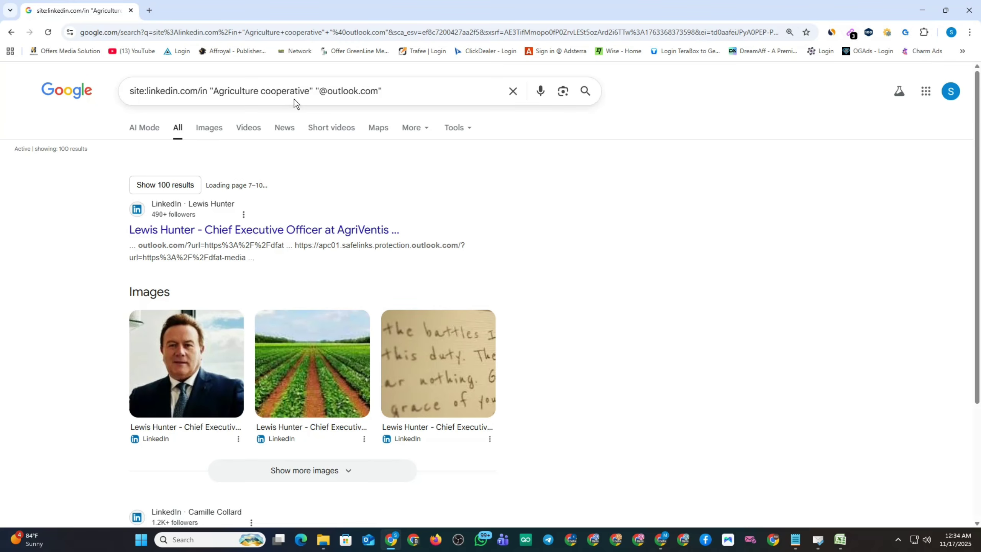
click(796, 541)
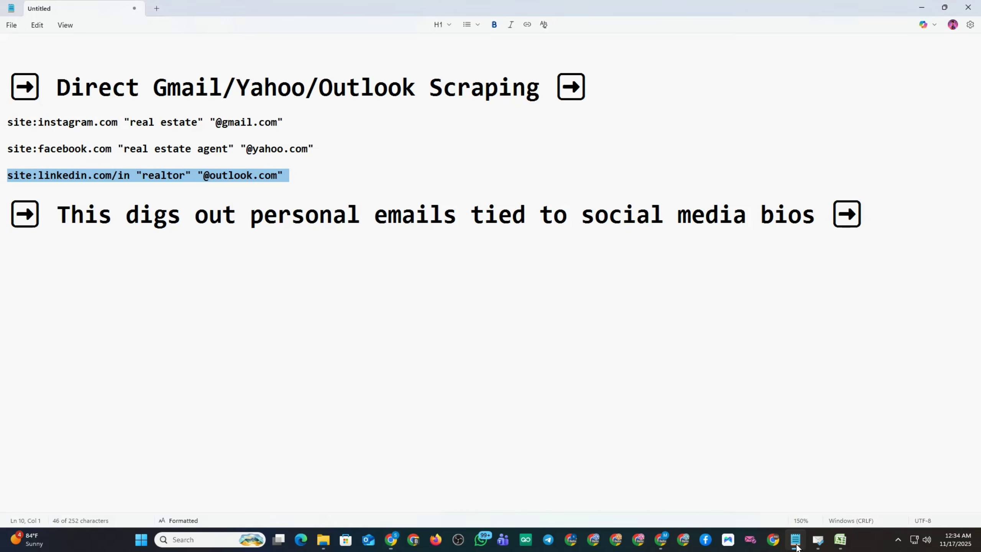
triple_click(47, 148)
key(ctrl+c)
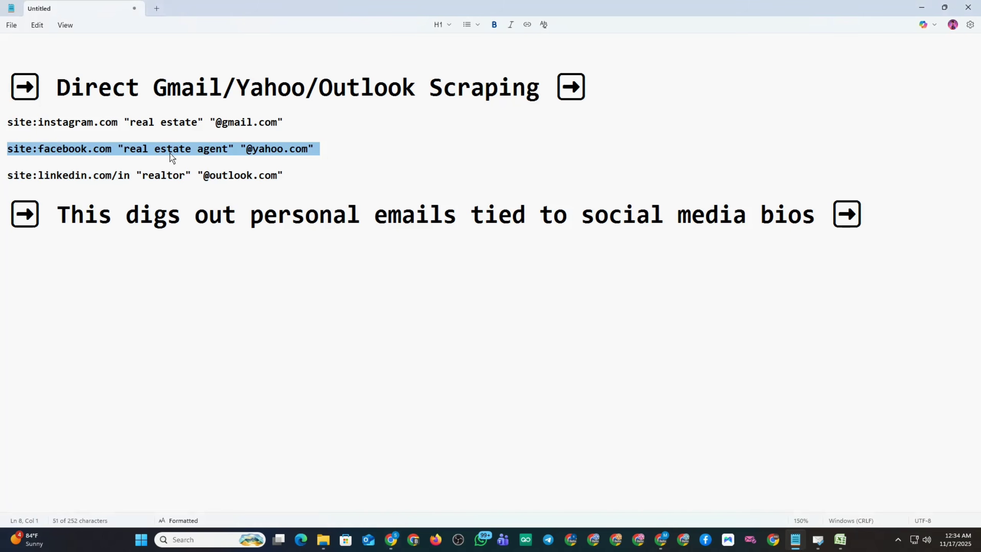
click(926, 7)
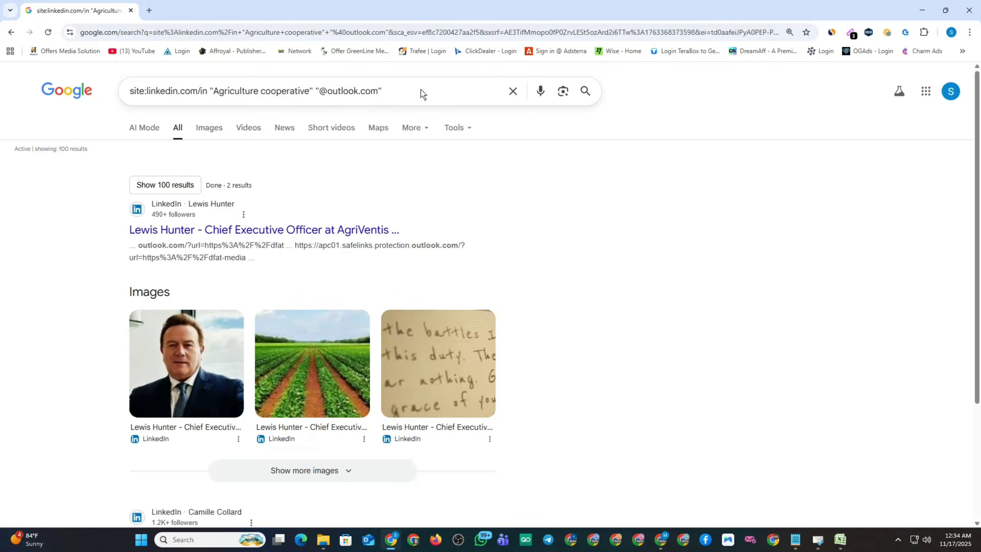
triple_click(305, 93)
key(ctrl+v)
key(Return)
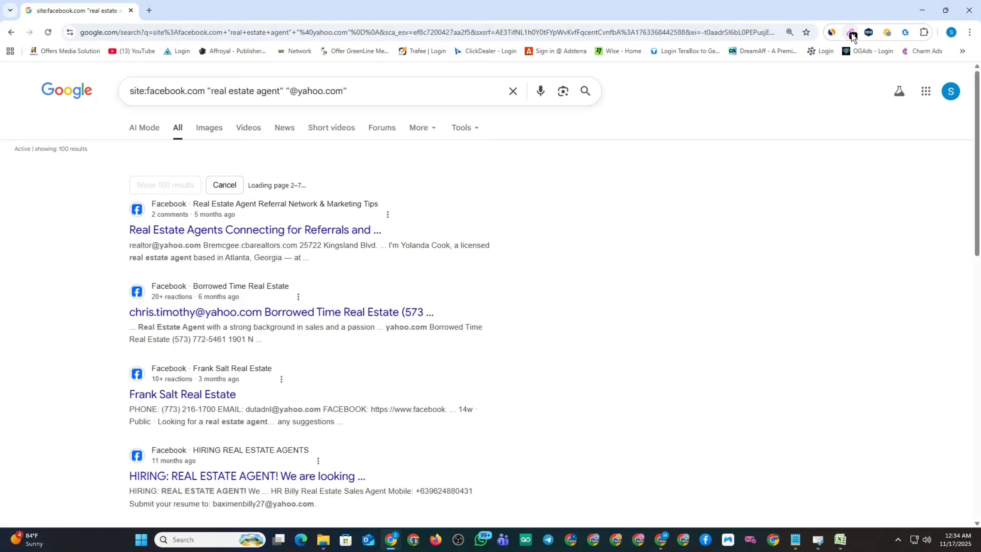
Look through the Facebook real estate agent results so that more load, and show the addresses collected by Email Extractor
scroll(813, 165, down, 10)
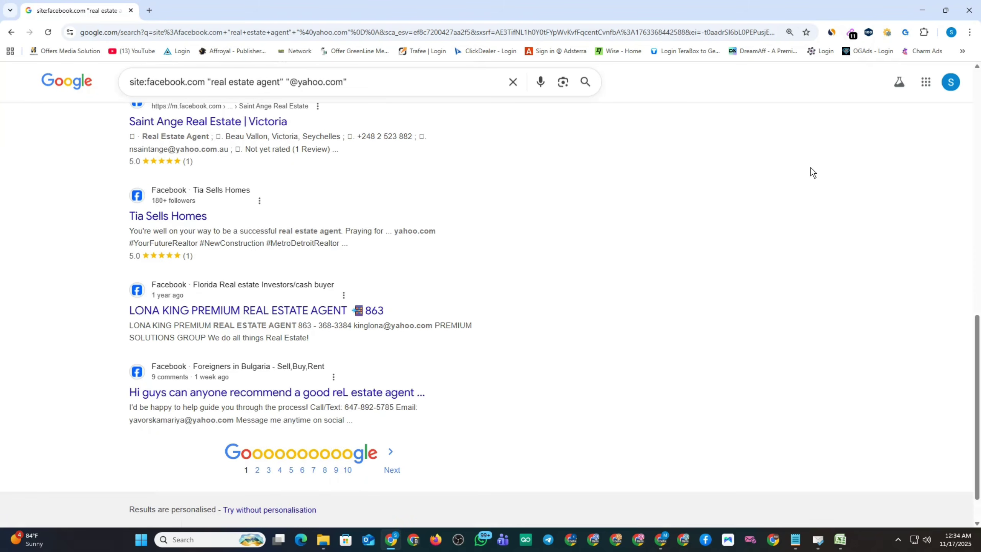
scroll(743, 194, down, 1)
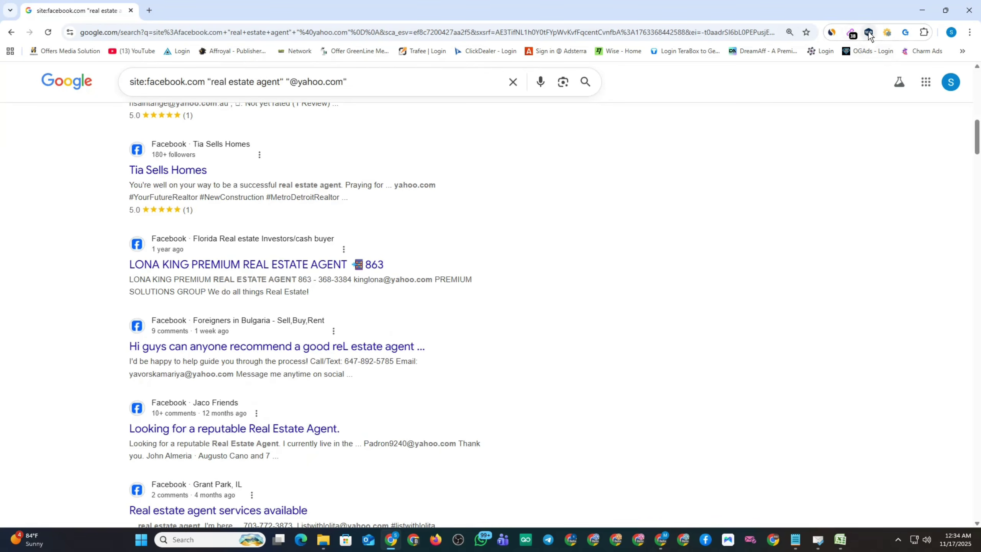
scroll(415, 233, down, 5)
scroll(415, 233, up, 12)
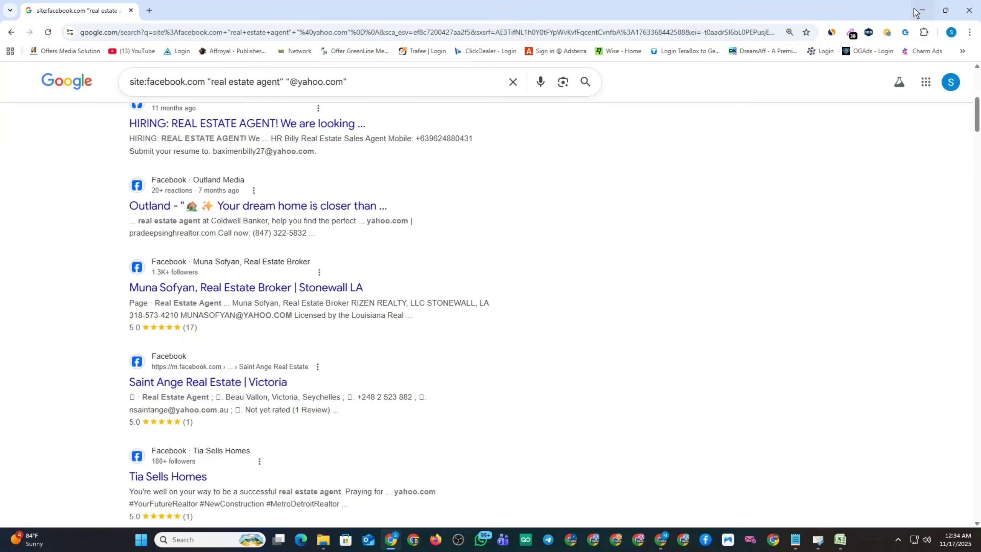
click(851, 34)
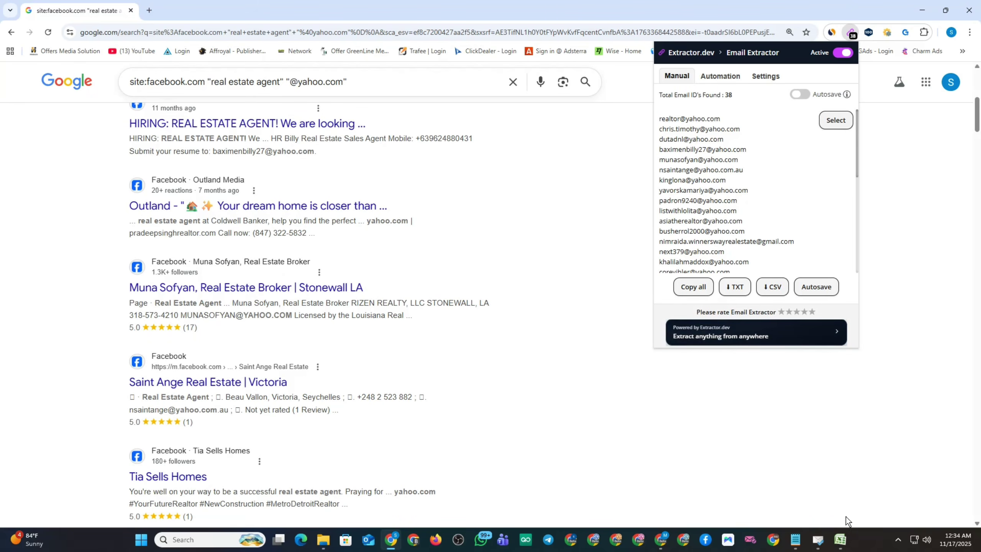
Switch to the Business Categories workbook in Excel, copy "Air force base" from cell A72, and return to Chrome
click(794, 540)
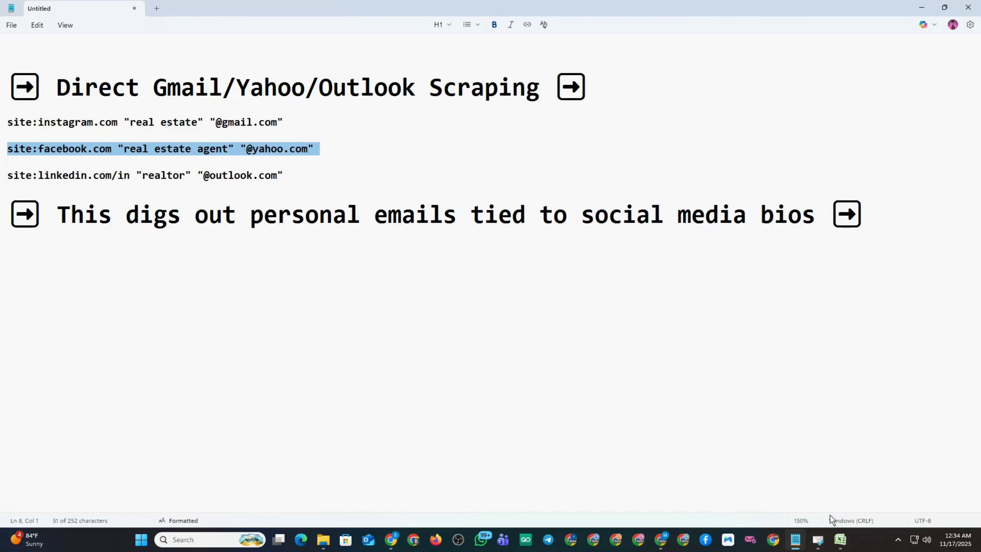
click(840, 540)
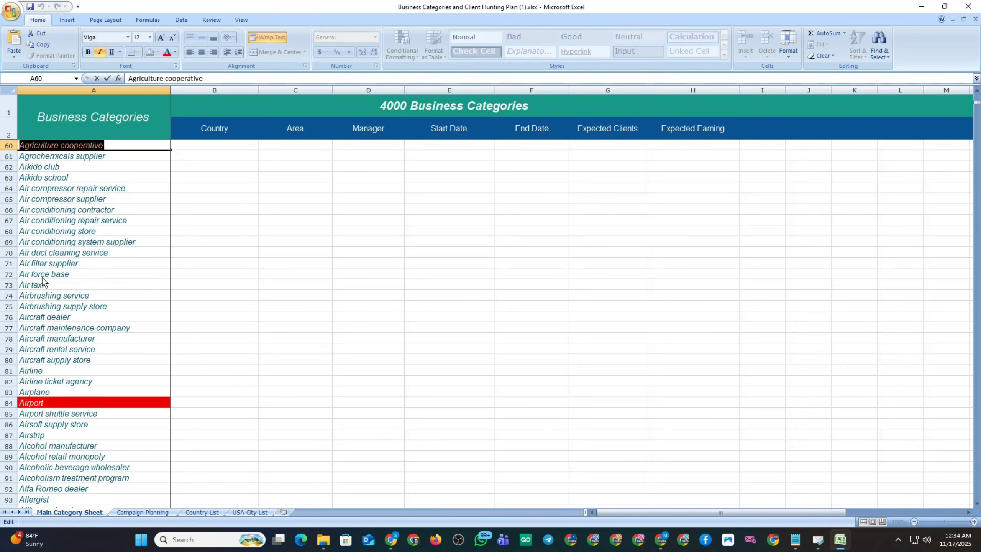
click(42, 276)
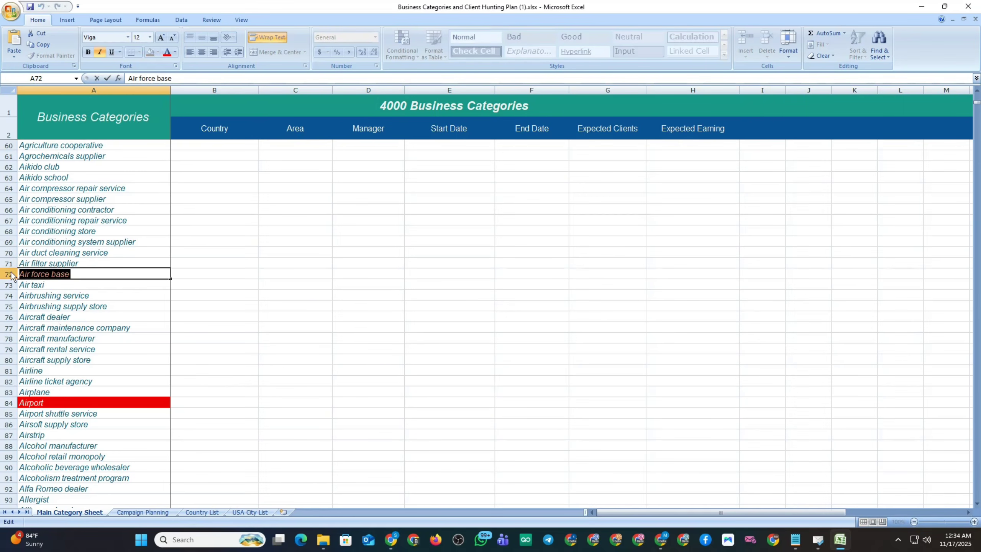
key(alt+Tab)
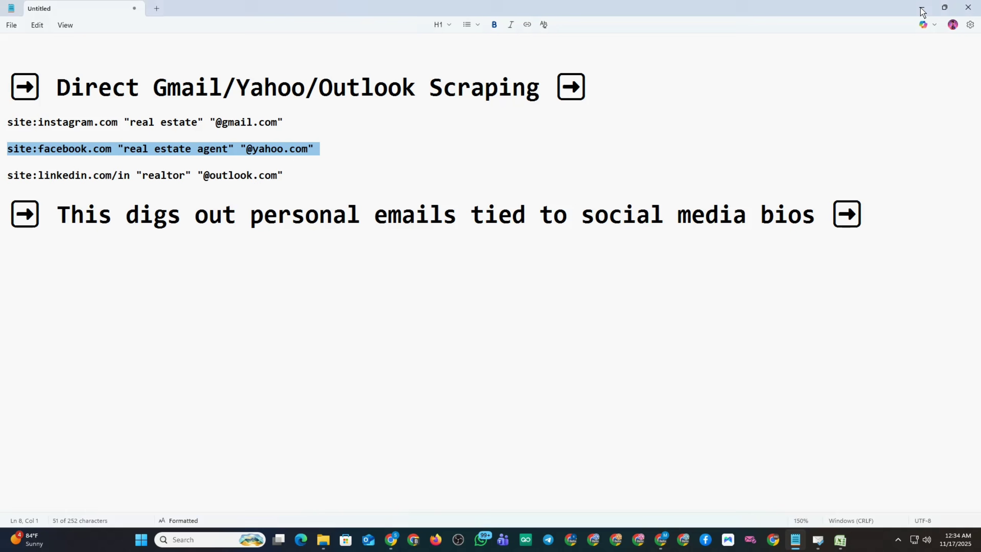
click(396, 541)
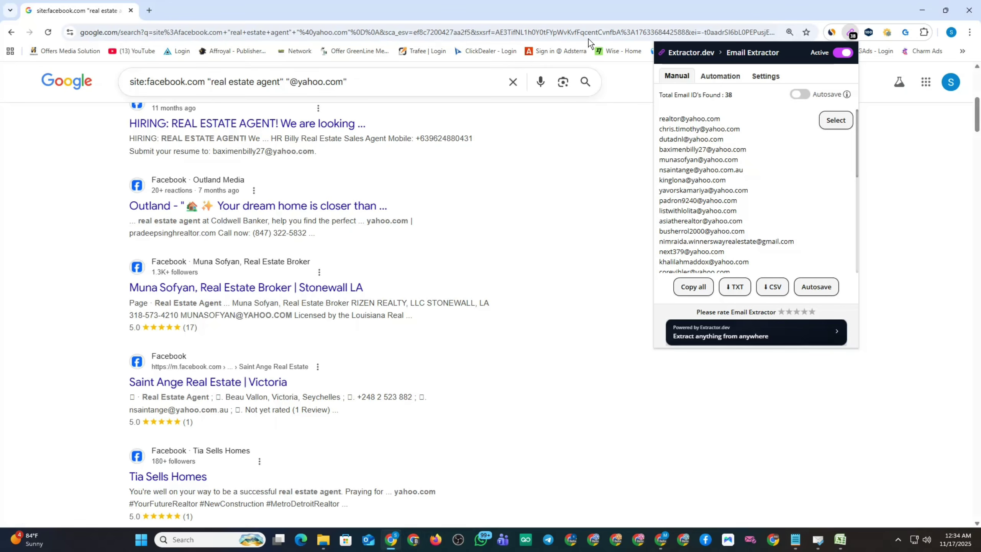
Replace "real estate agent" in the Google query with "Air force base", run the search, and look through the results page
drag(211, 83, 279, 84)
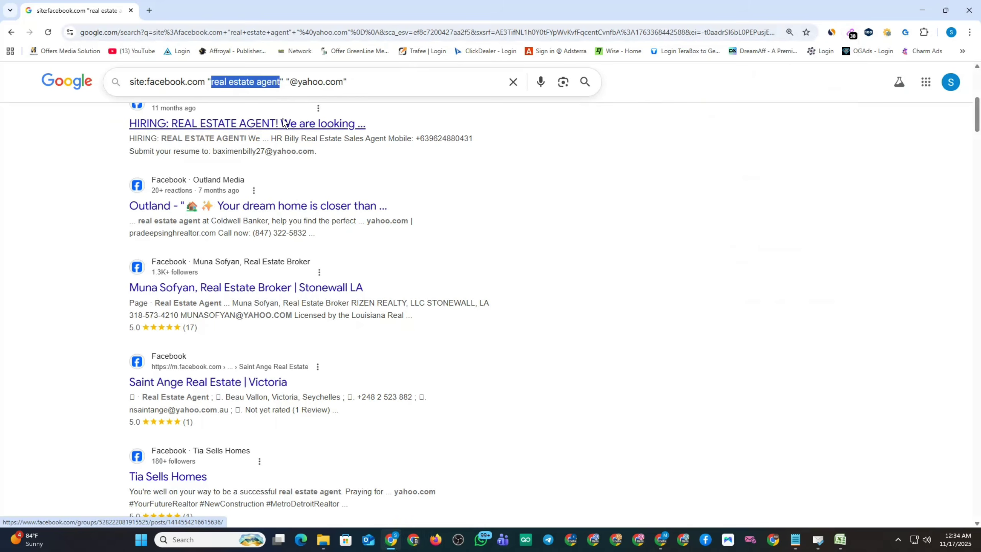
text(Air force base)
key(Return)
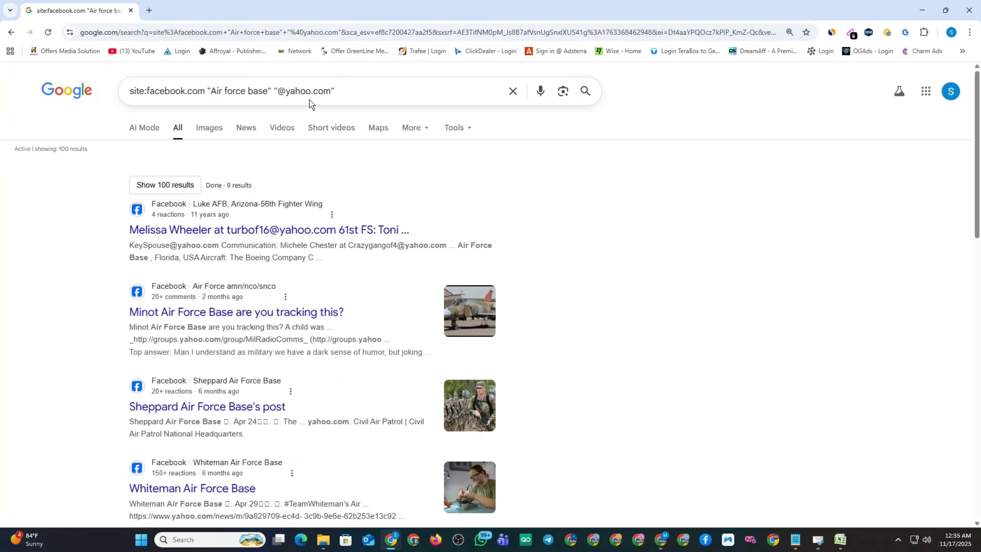
scroll(360, 162, down, 20)
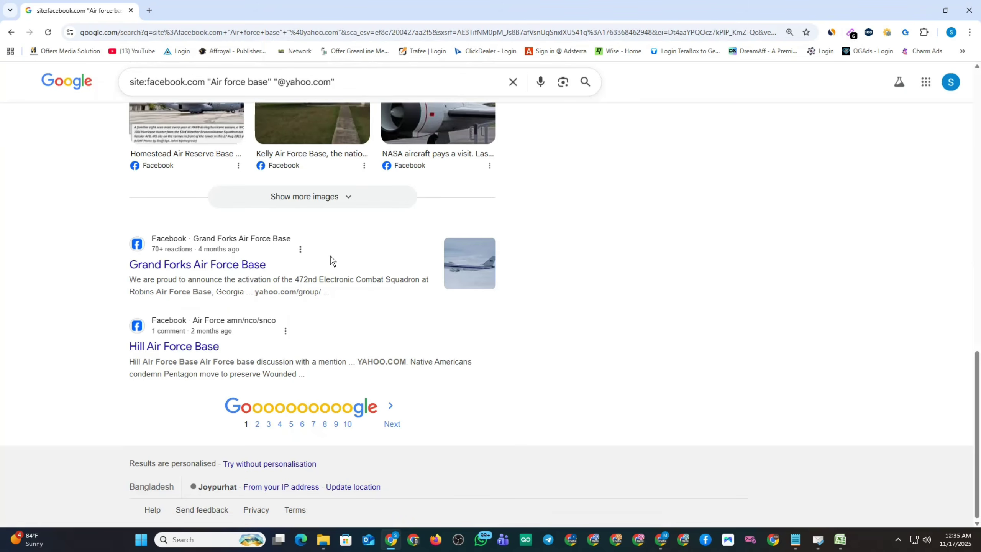
scroll(815, 211, up, 20)
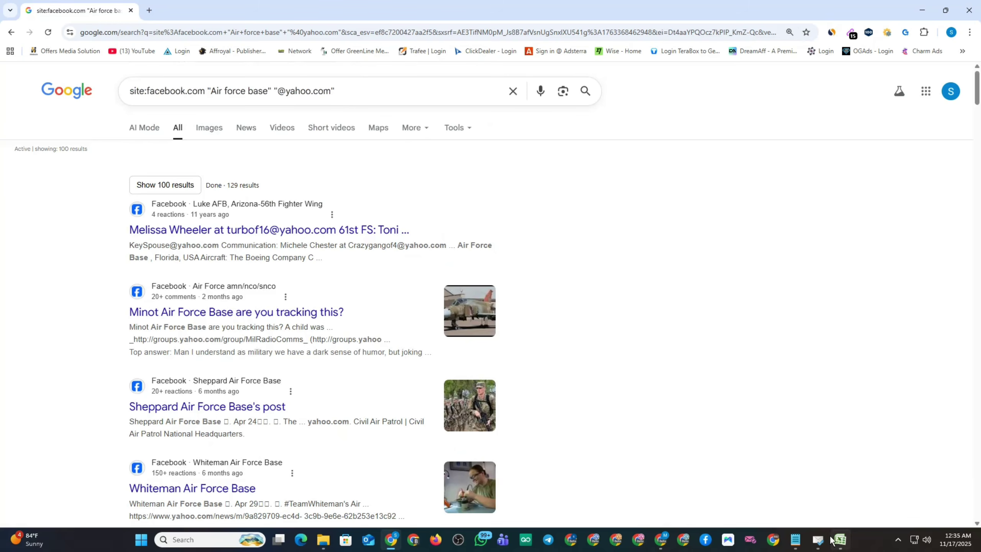
click(795, 539)
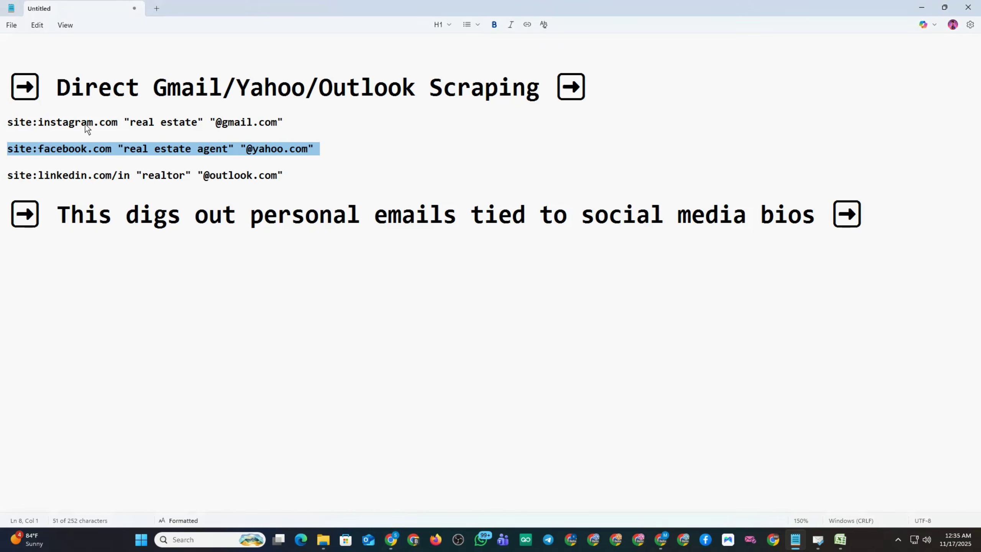
triple_click(75, 124)
key(ctrl+c)
key(alt+Tab)
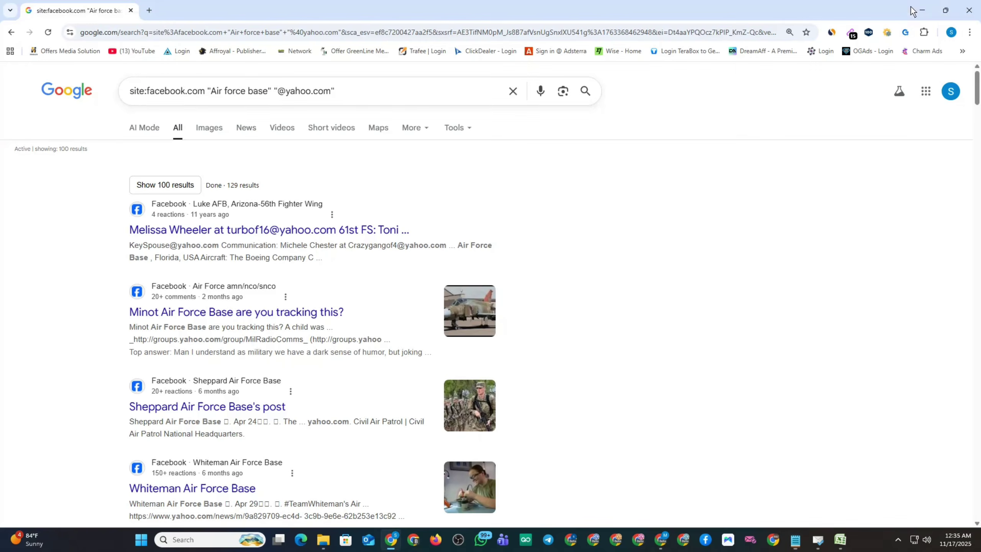
triple_click(372, 91)
key(ctrl+v)
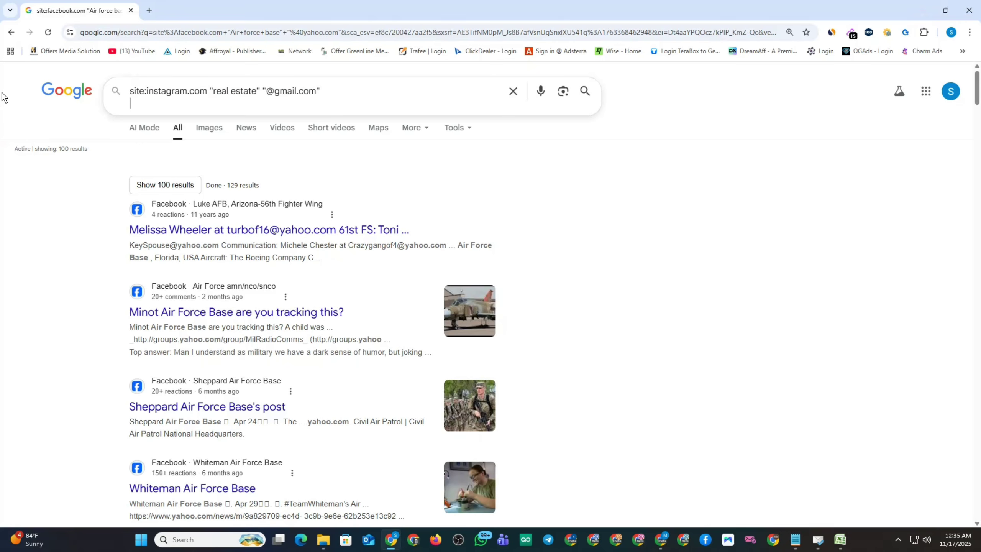
key(Return)
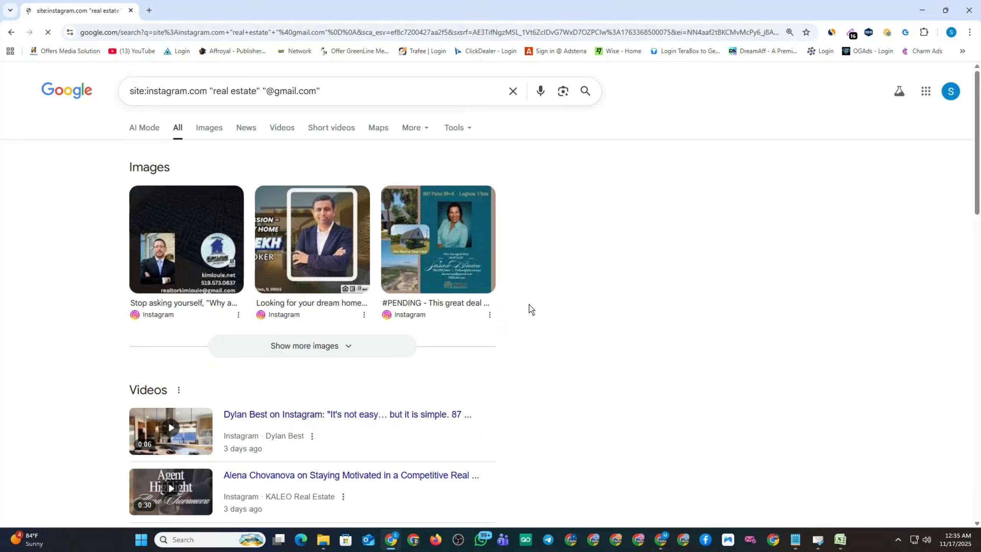
Look through the Instagram real estate results so that all of them load, and show the addresses collected by Email Extractor
scroll(317, 249, down, 10)
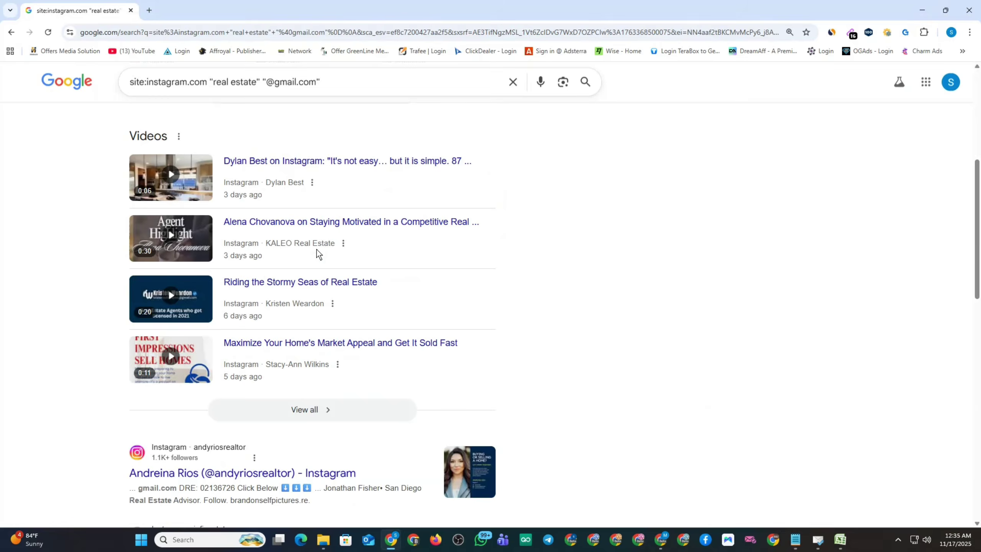
scroll(316, 249, down, 10)
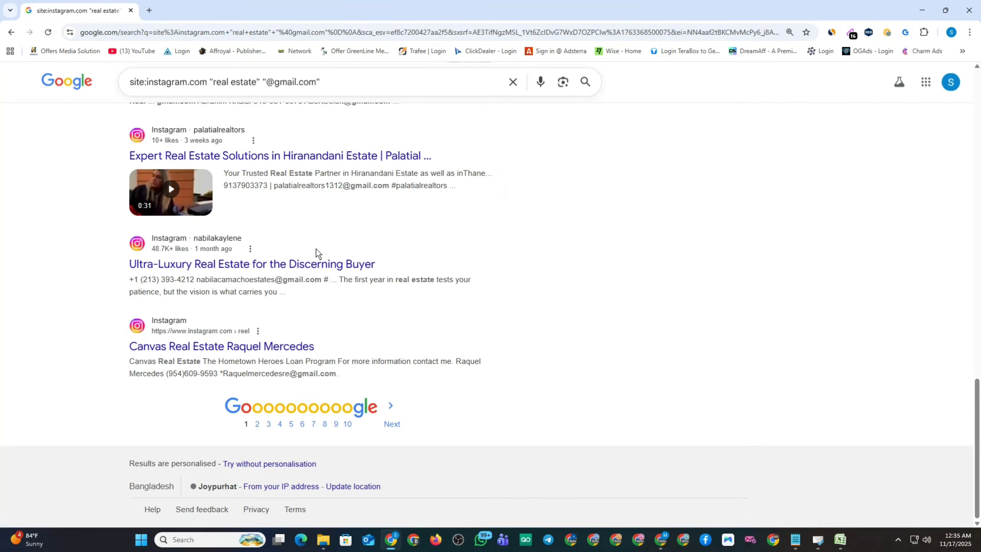
scroll(472, 311, up, 20)
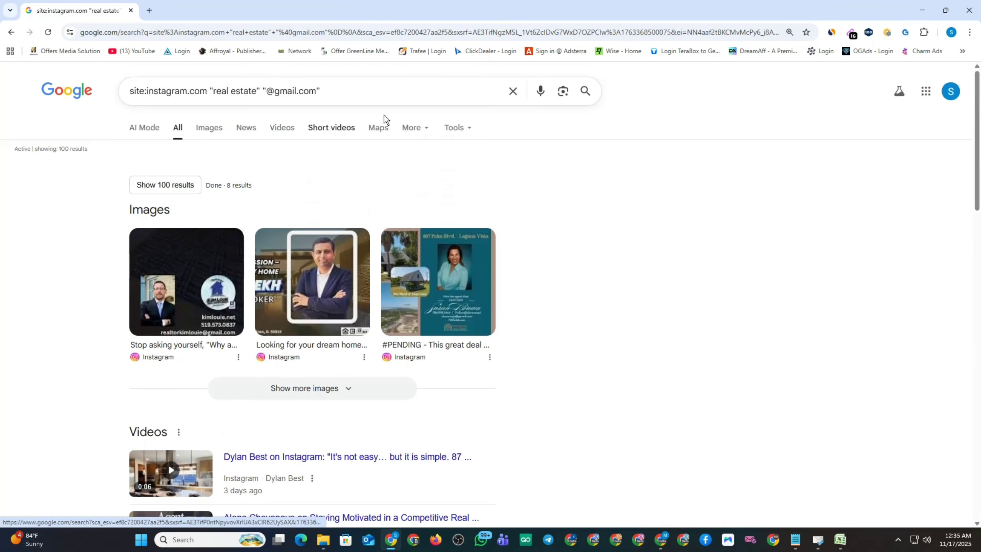
scroll(723, 246, down, 10)
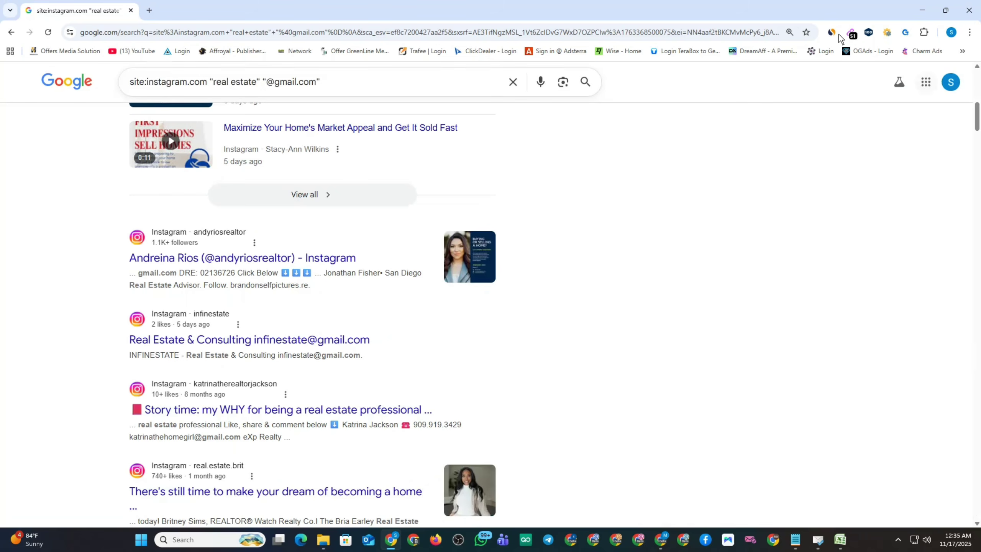
scroll(698, 221, down, 10)
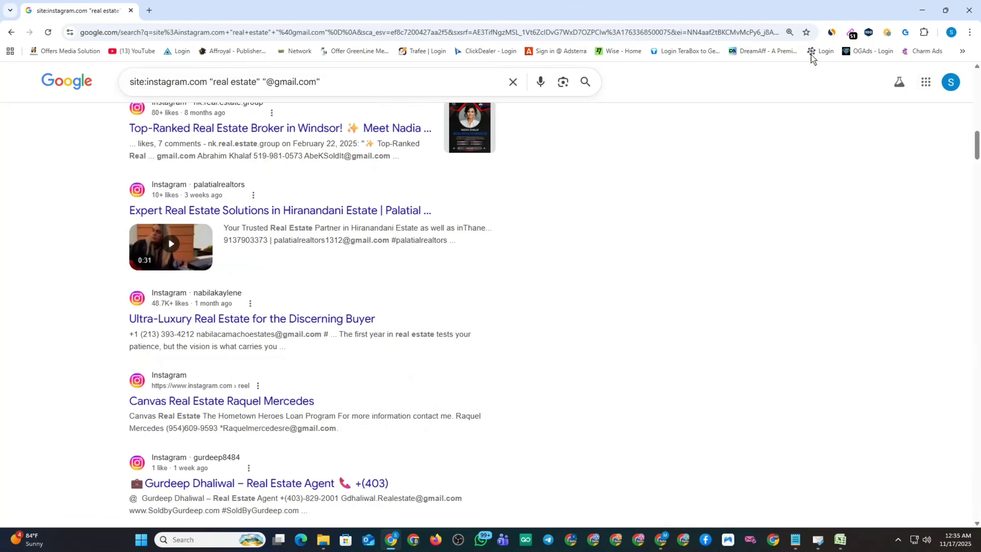
click(852, 33)
scroll(570, 261, up, 4)
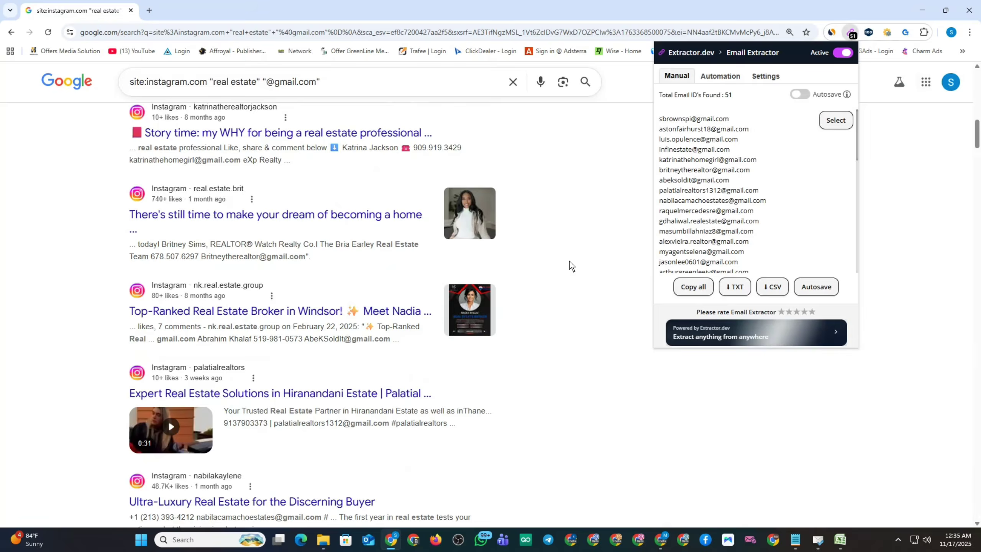
scroll(570, 261, up, 2)
Switch to the Business Categories workbook in Excel, copy "Airport shuttle service" from cell A85, and minimize Excel
click(839, 539)
scroll(96, 348, down, 4)
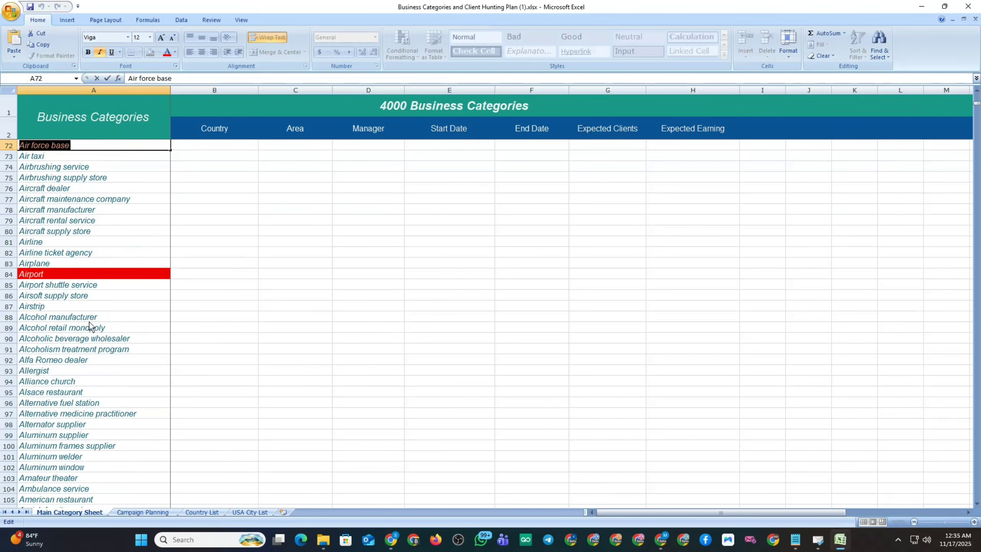
click(59, 288)
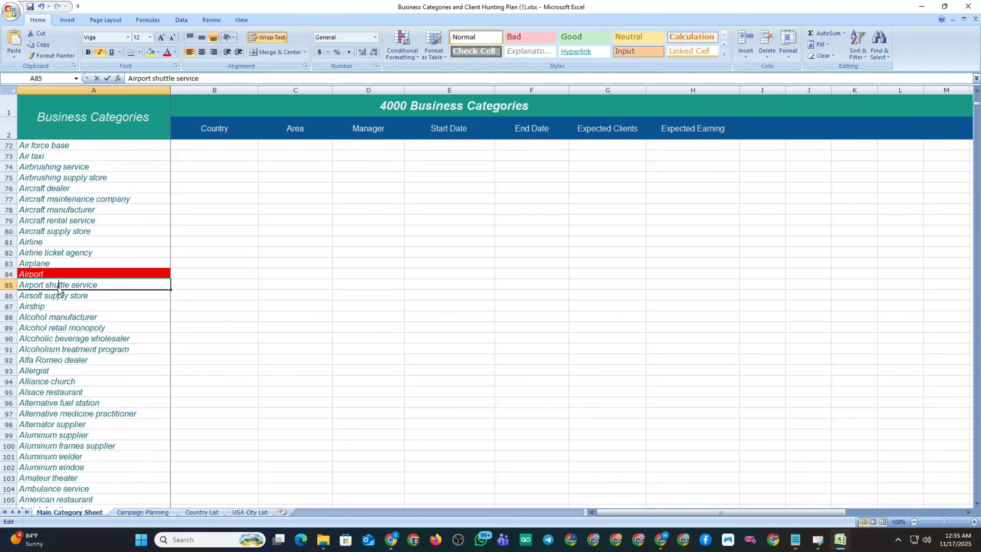
drag(105, 288, 18, 288)
key(ctrl+c)
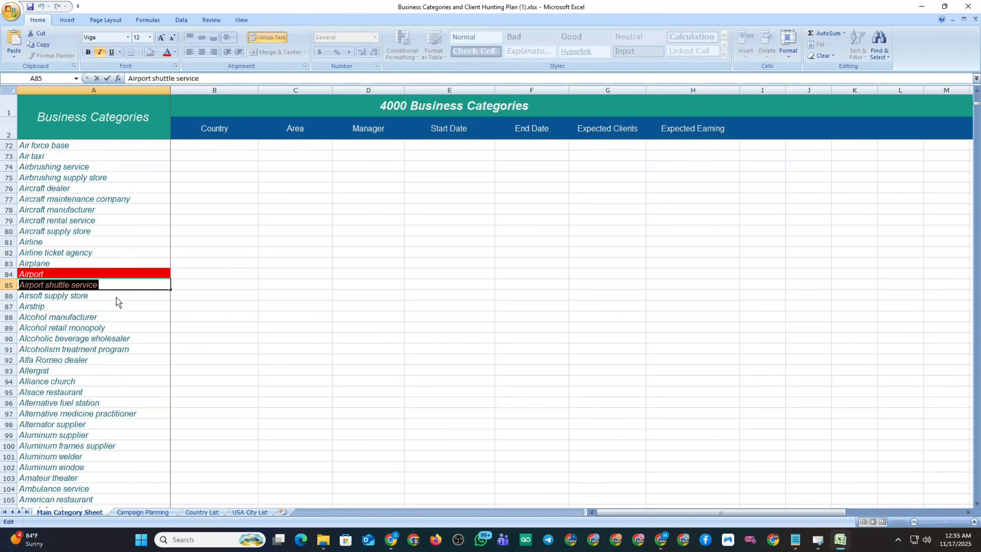
click(921, 7)
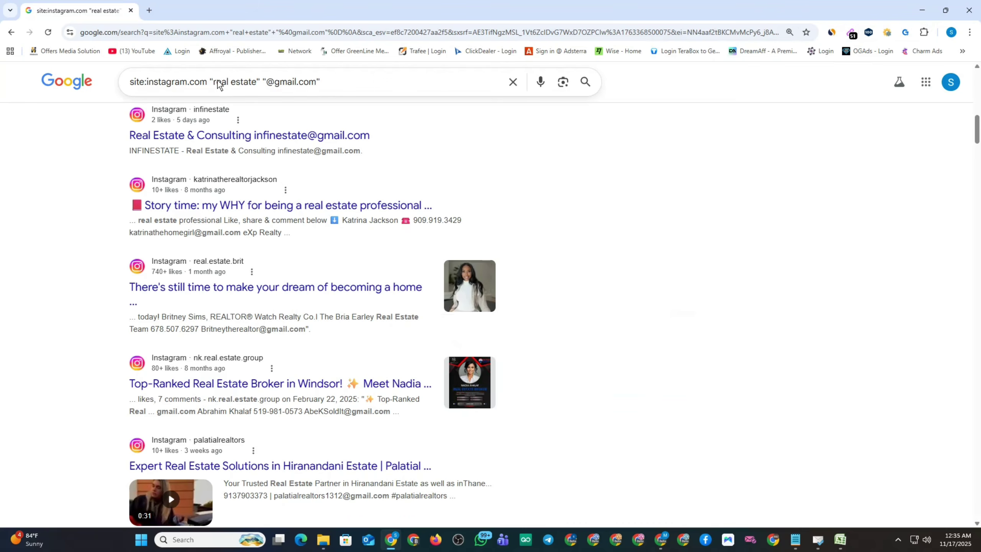
Replace "real estate" in the Google query with "Airport shuttle service", run the search, and go to the end of the results page
drag(214, 85, 255, 82)
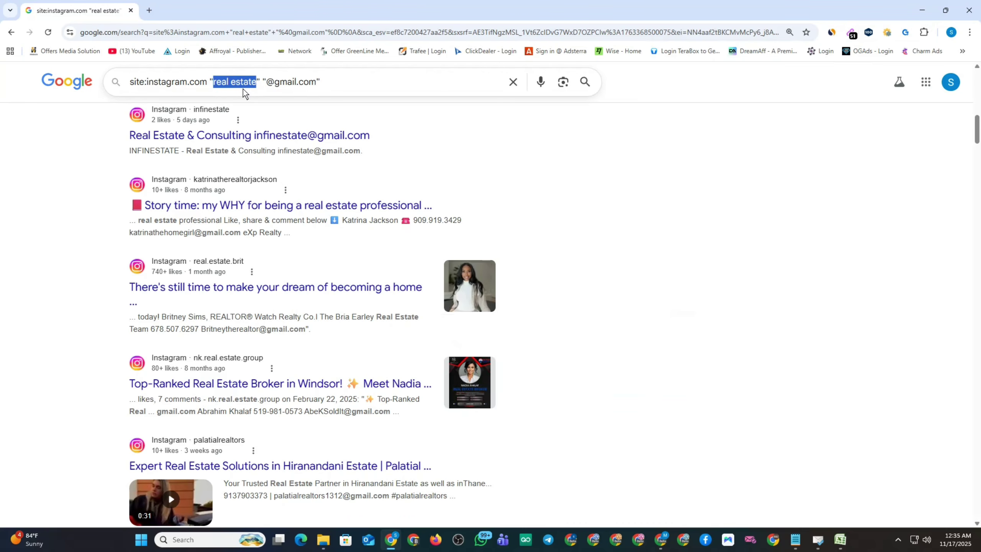
key(ctrl+v)
key(Return)
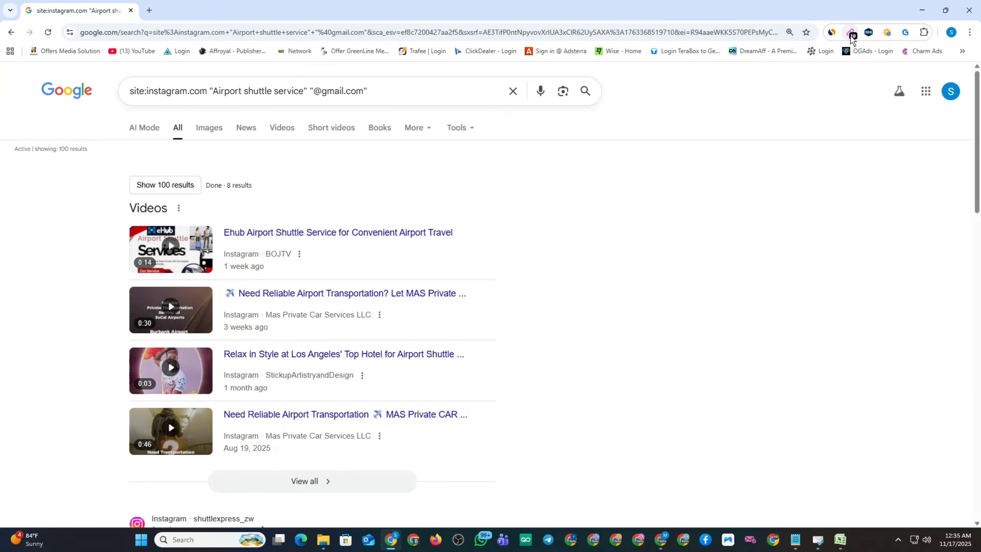
scroll(296, 237, down, 10)
scroll(296, 237, down, 10)
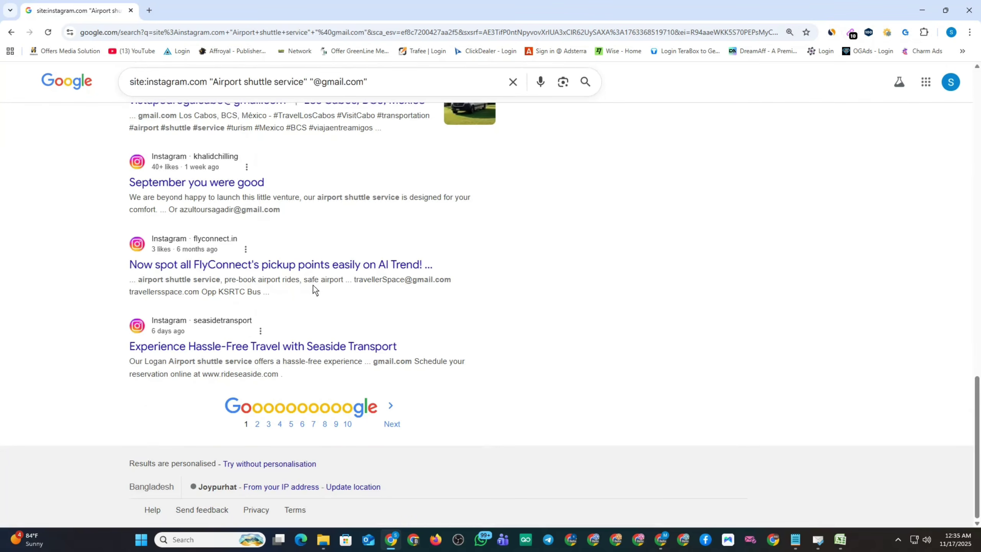
Expand the Instagram "Airport shuttle service" search to 100 results and copy all addresses collected by Email Extractor
scroll(450, 309, up, 1)
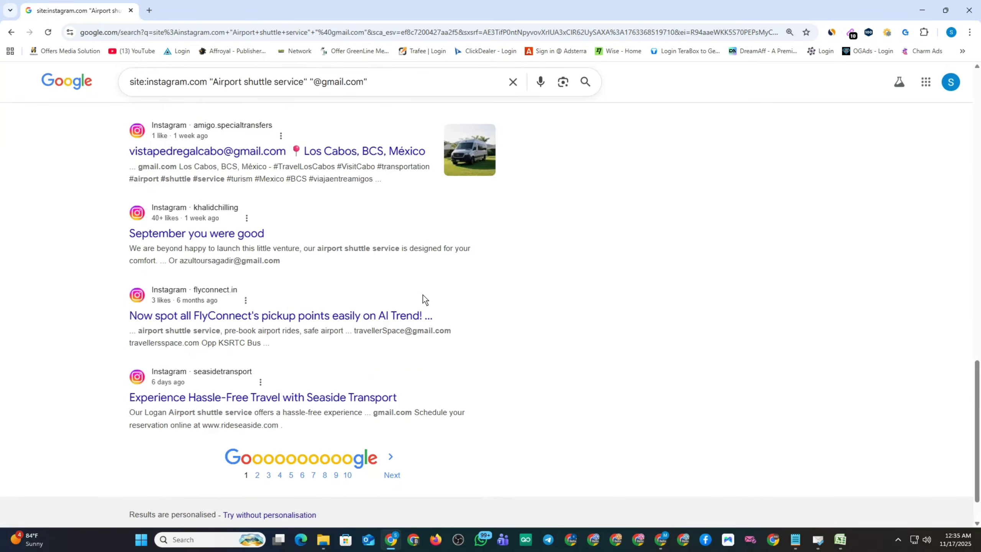
click(869, 32)
click(662, 257)
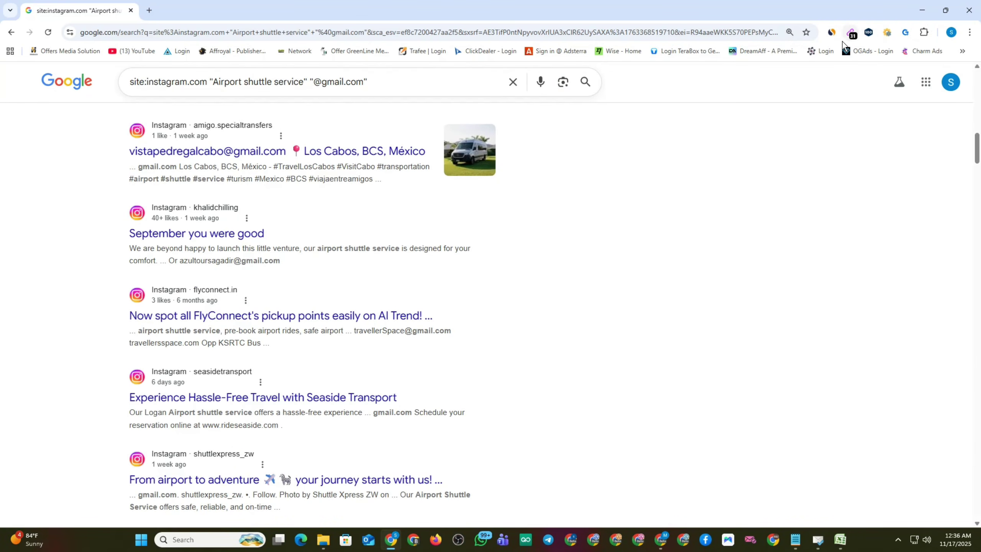
scroll(682, 228, up, 10)
scroll(745, 169, up, 7)
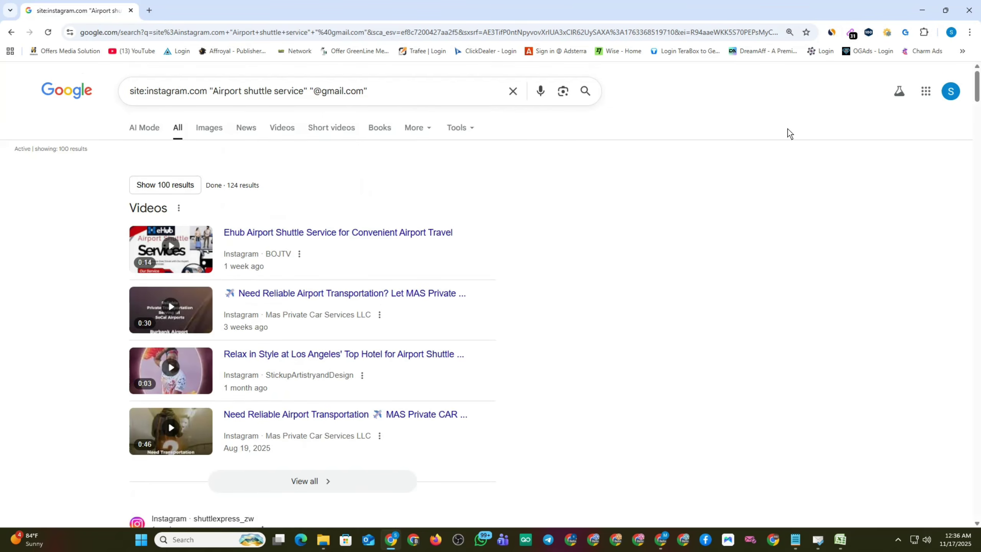
click(851, 33)
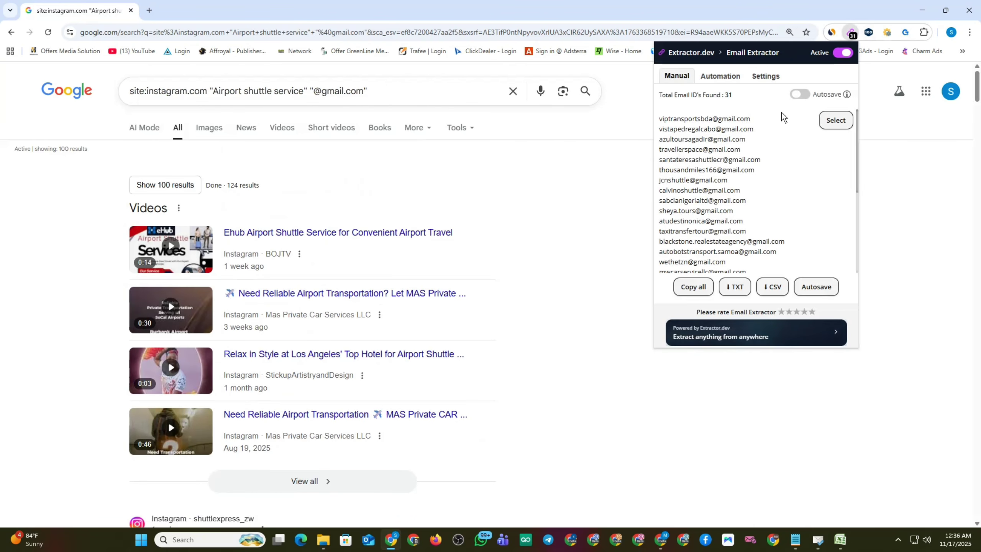
click(692, 286)
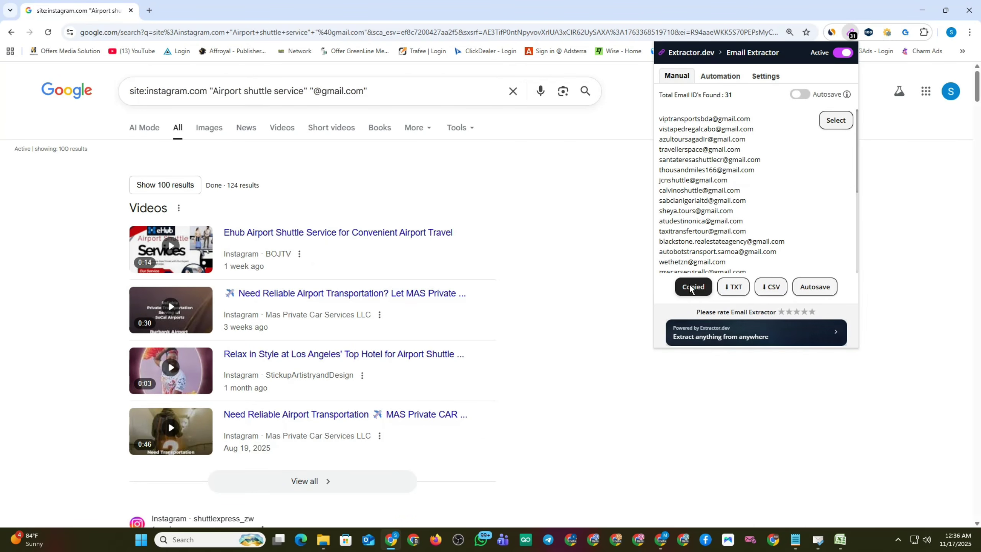
Paste the copied addresses into a new Notepad tab and delete the last three entries along with the extension upgrade notice
click(924, 10)
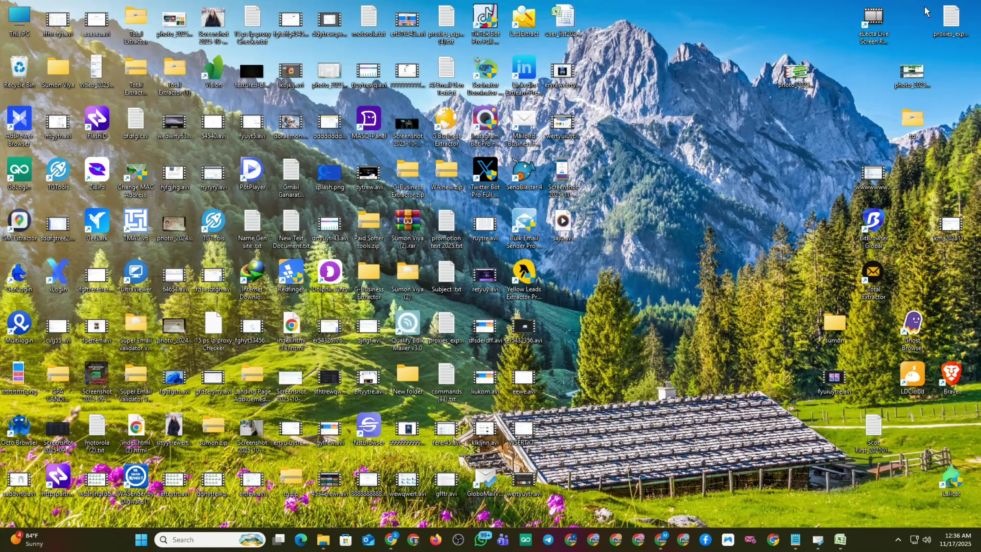
click(795, 539)
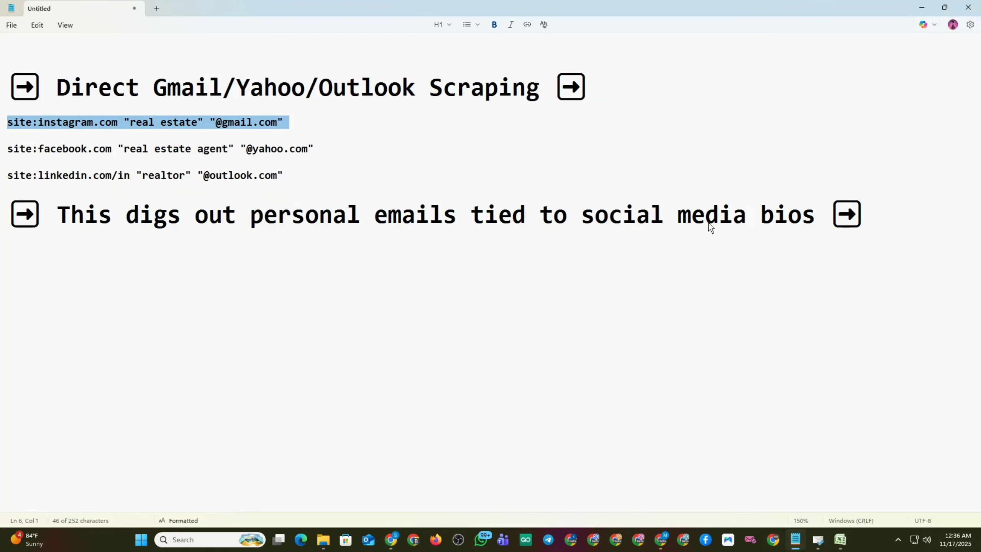
click(157, 8)
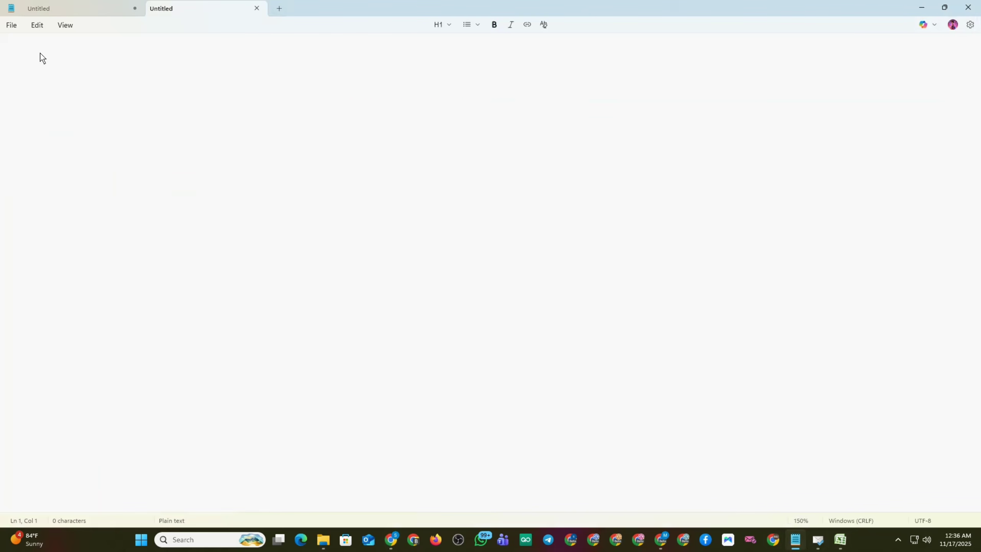
key(ctrl+v)
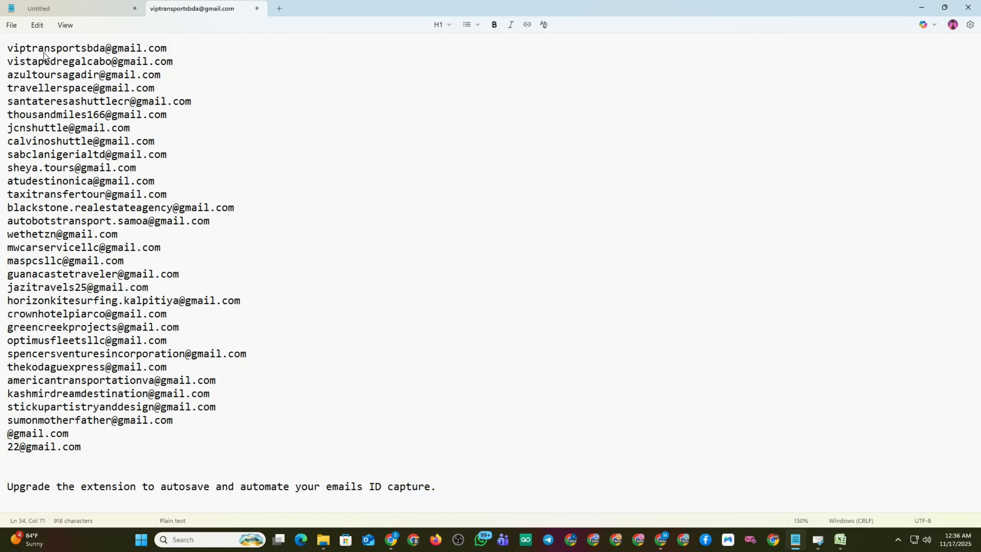
drag(3, 421, 523, 500)
key(Delete)
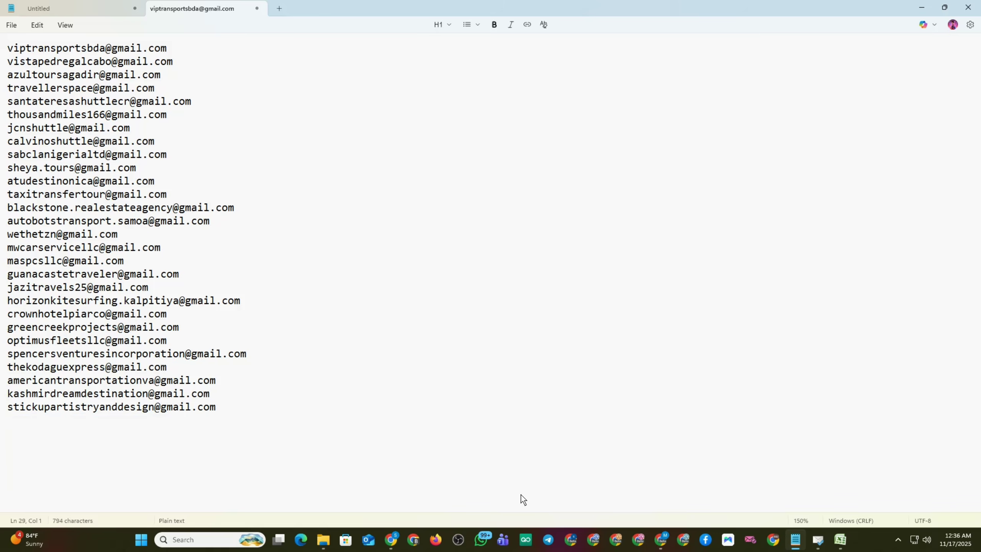
key(BackSpace)
Copy the fourth address of the Notepad list and check it with BounceBan's single email verification
triple_click(53, 88)
key(ctrl+c)
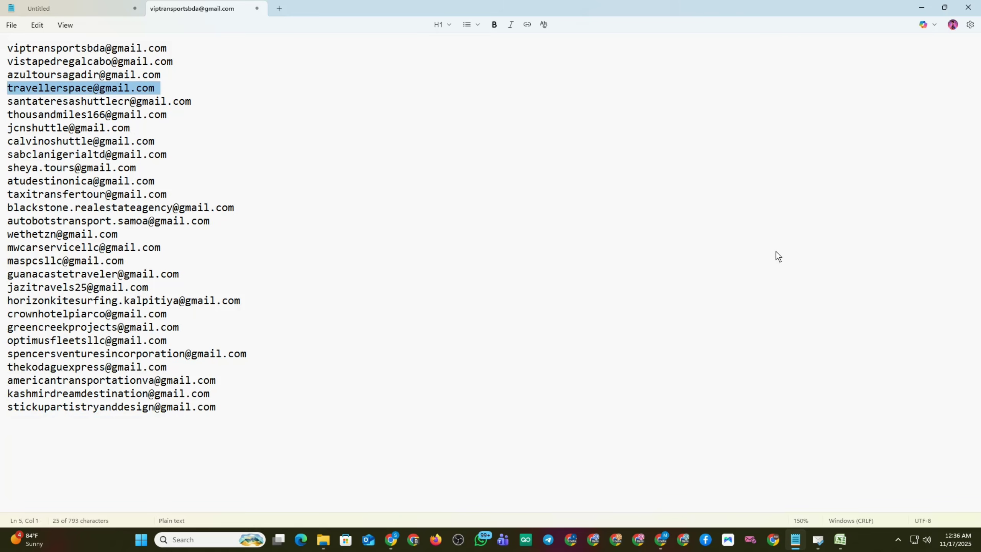
click(664, 536)
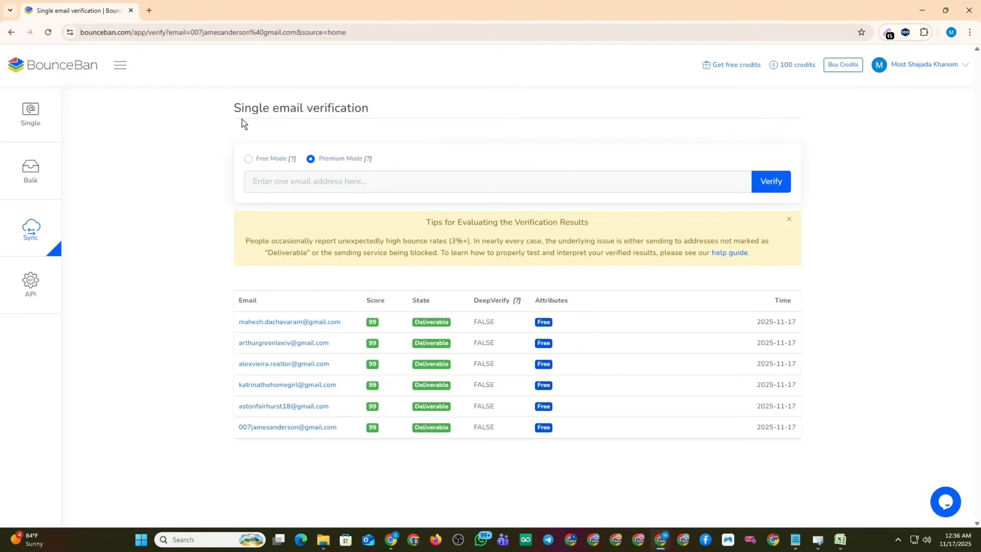
click(344, 181)
key(ctrl+v)
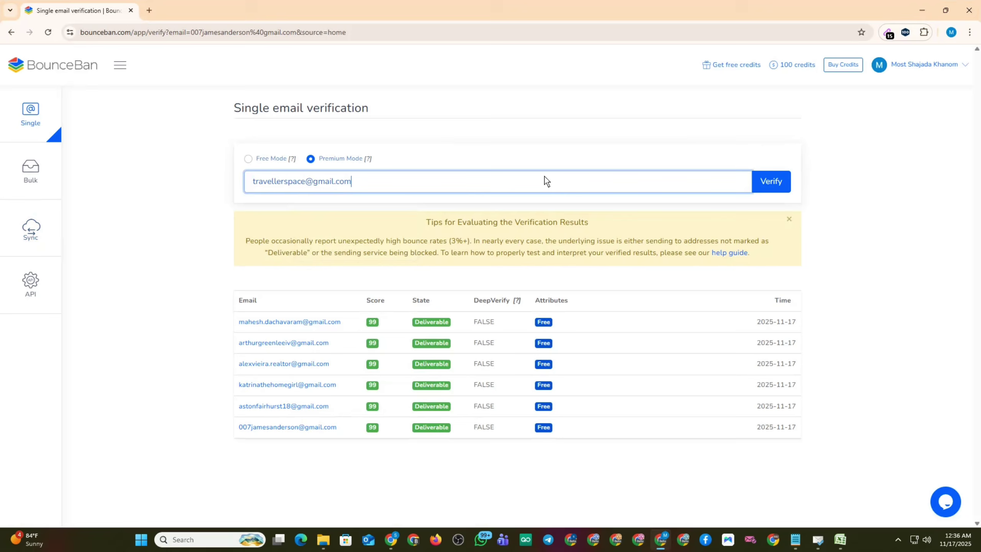
click(769, 183)
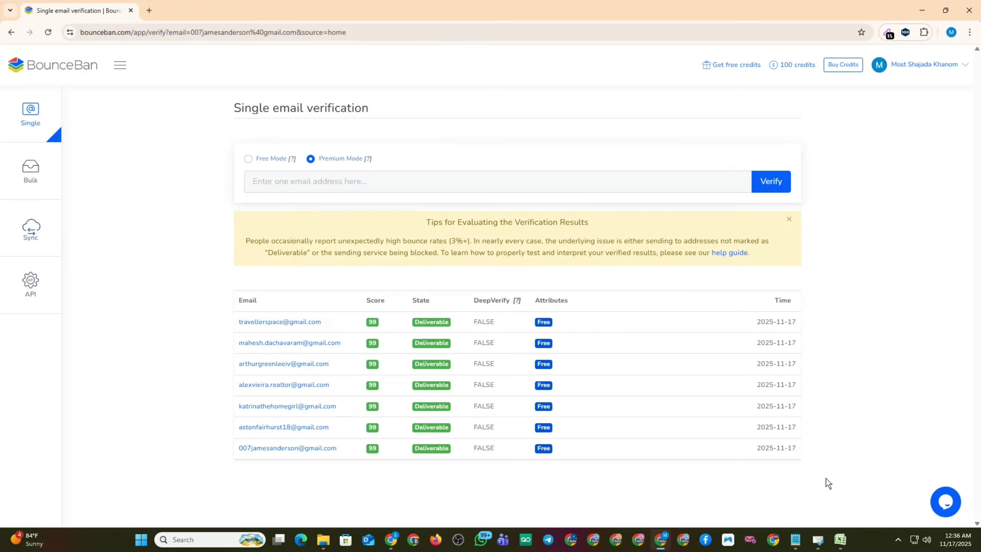
Copy the real estate agency's address on line 13 of the Notepad list and verify it in BounceBan
click(391, 539)
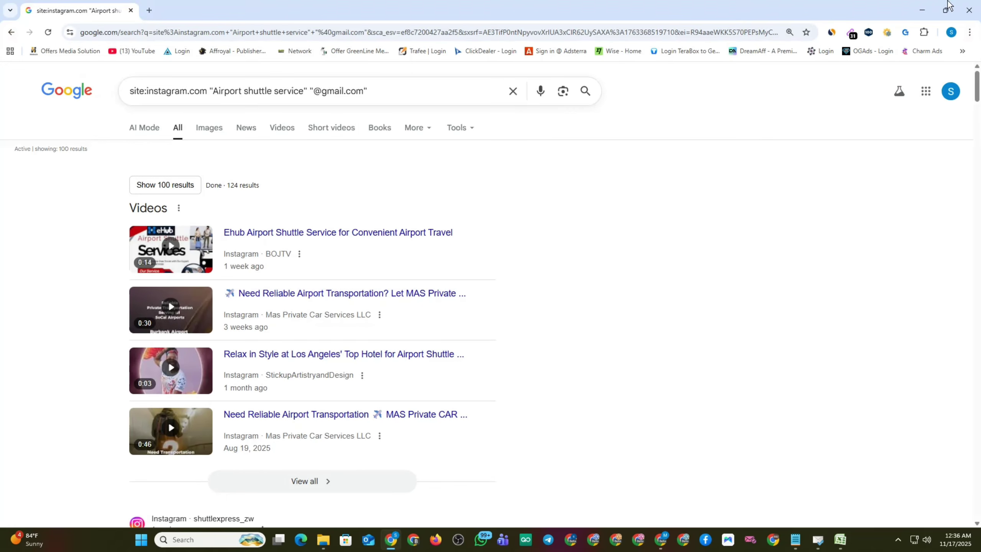
click(923, 10)
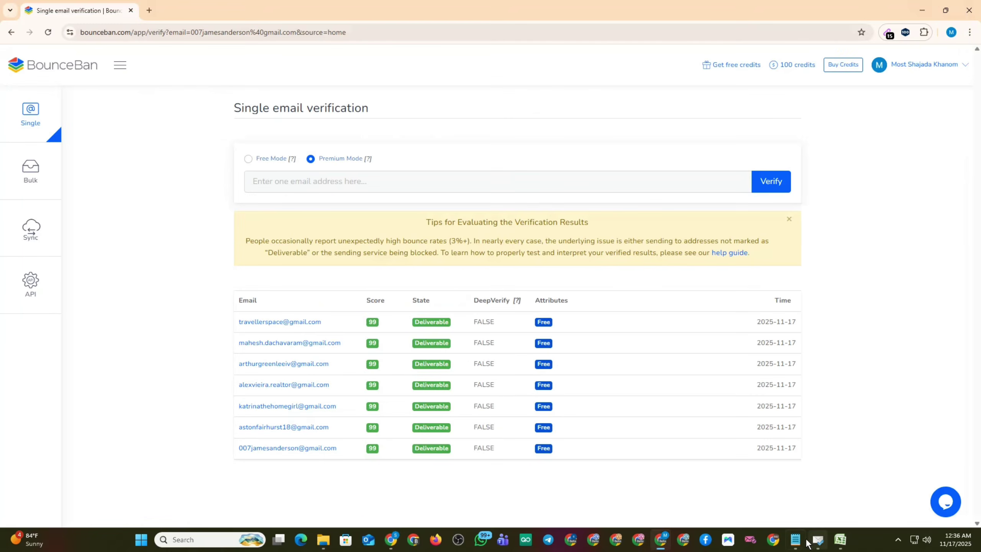
click(804, 541)
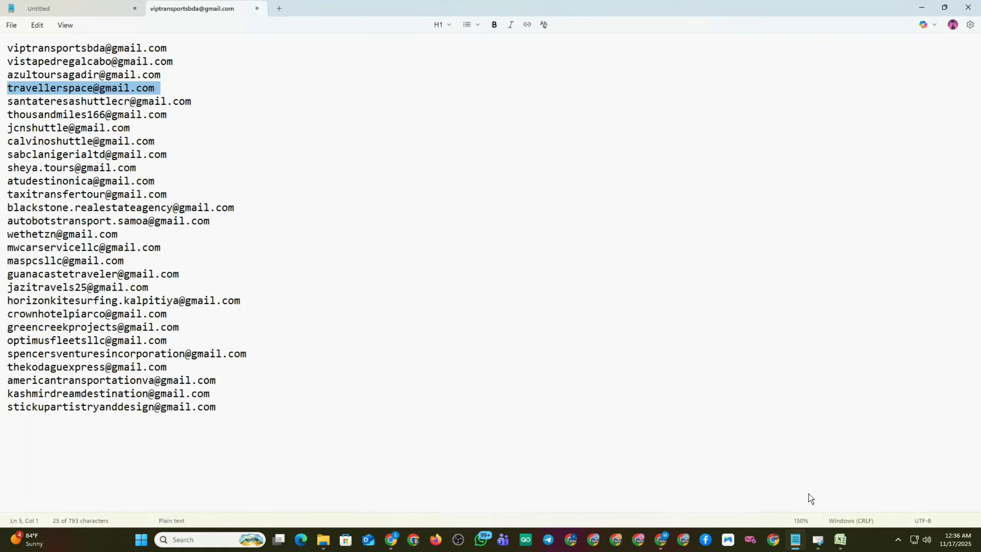
triple_click(118, 208)
key(ctrl+c)
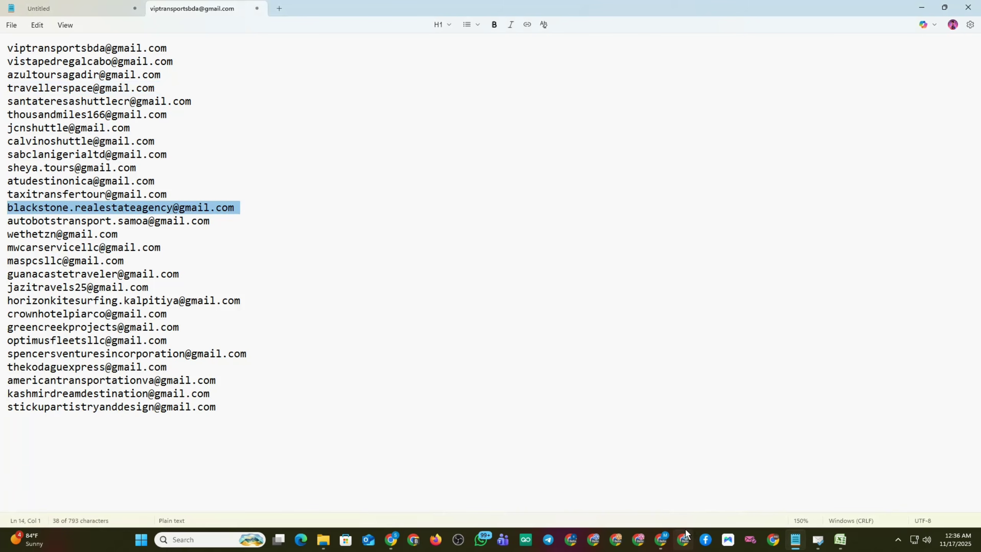
click(660, 539)
click(315, 181)
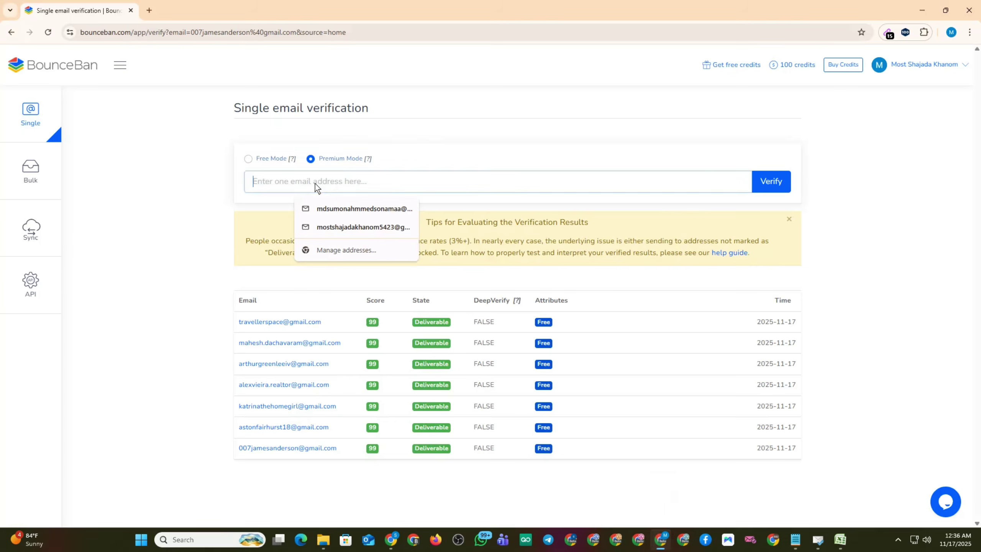
key(ctrl+v)
click(768, 182)
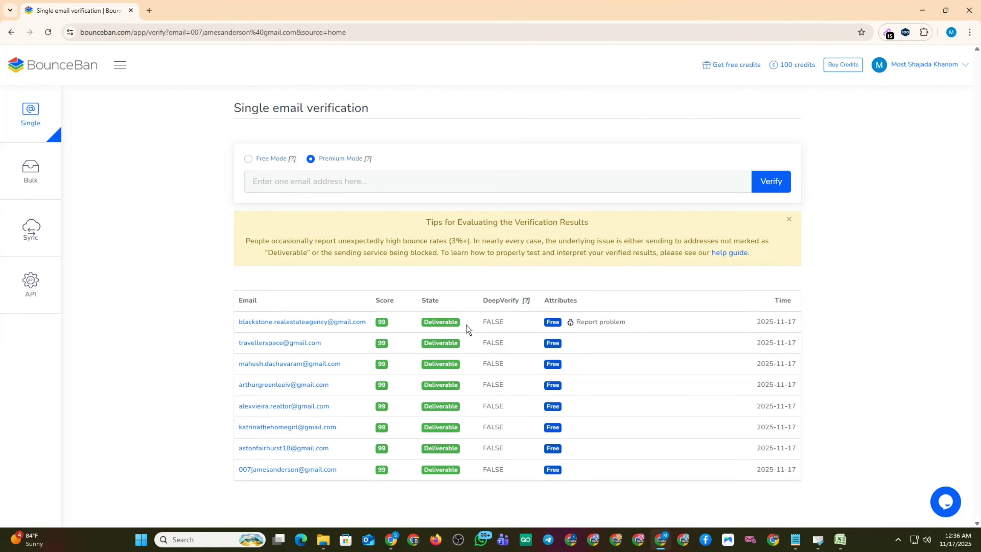
Copy the American transportation company's address on line 26 of the Notepad list and verify it in BounceBan
click(795, 539)
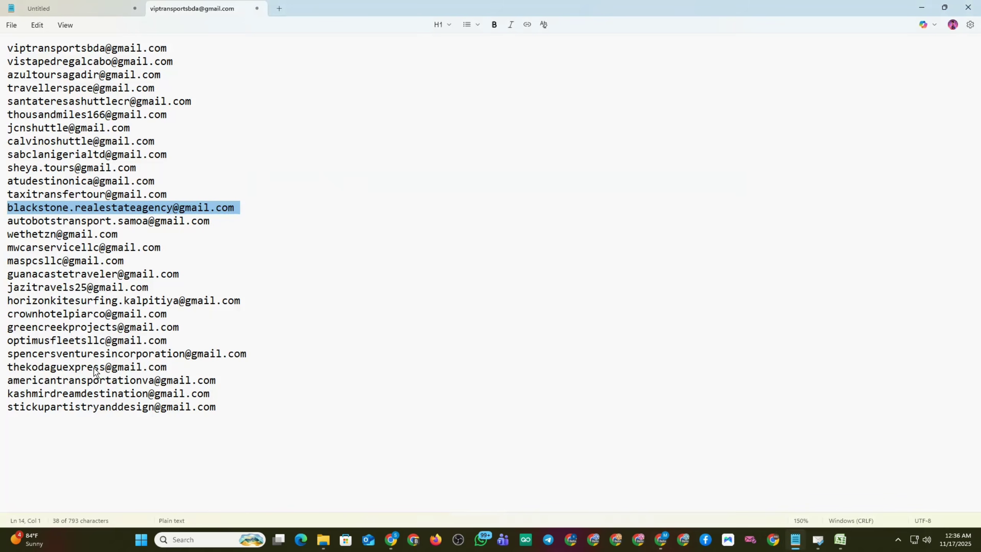
triple_click(79, 383)
key(ctrl+c)
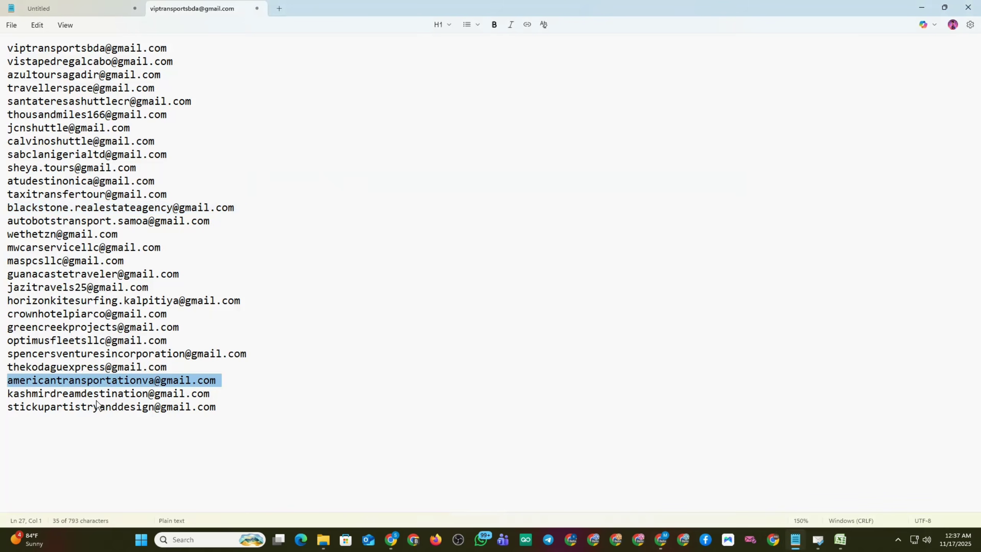
click(663, 546)
click(325, 179)
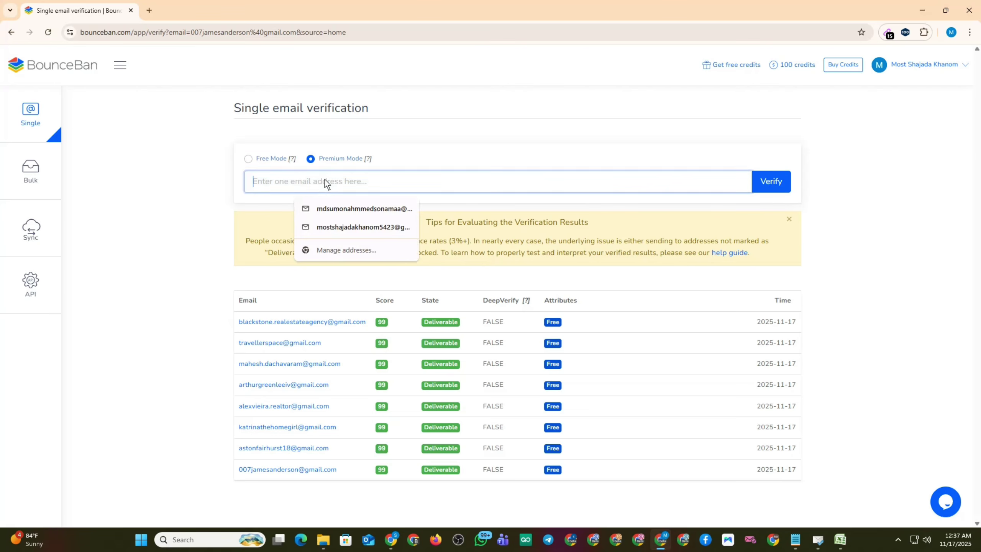
key(ctrl+v)
click(770, 183)
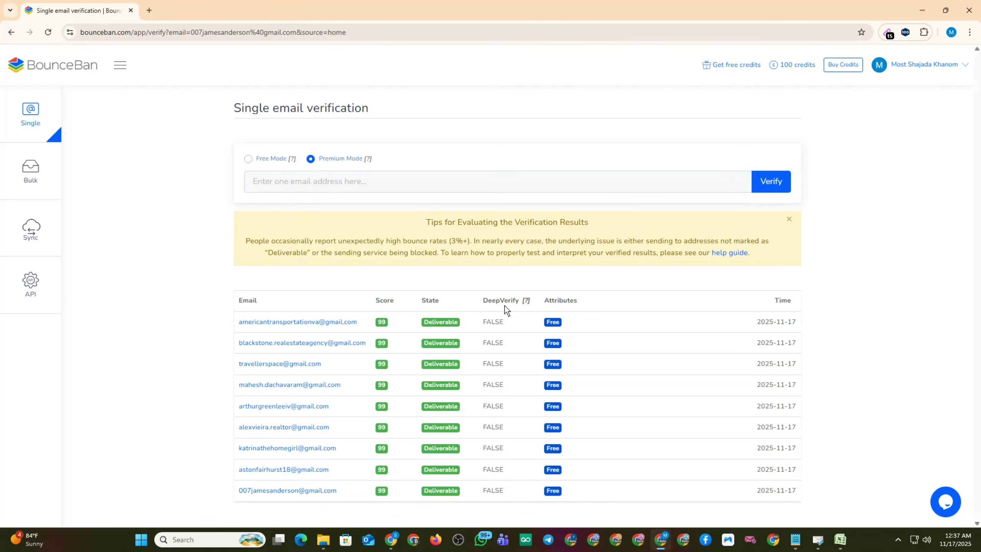
click(818, 539)
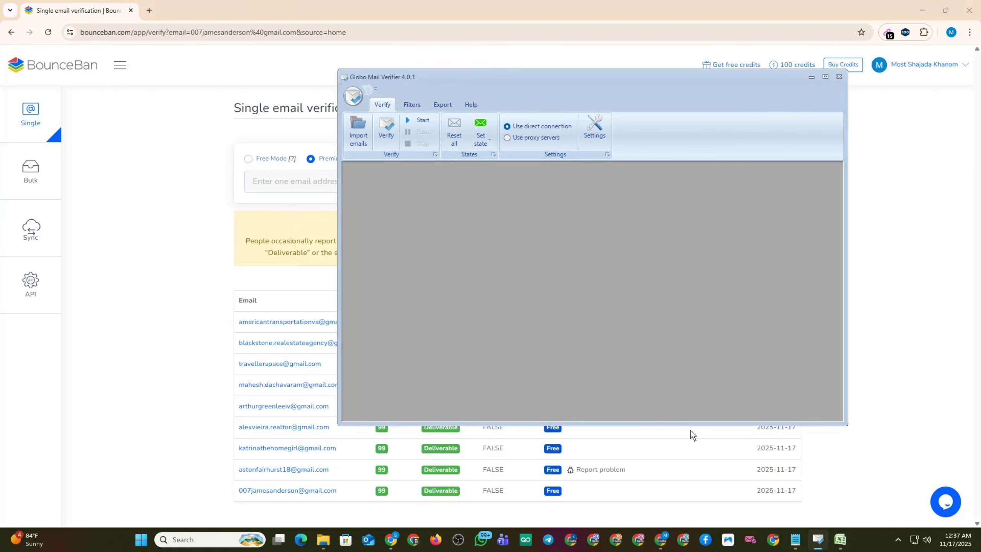
click(358, 131)
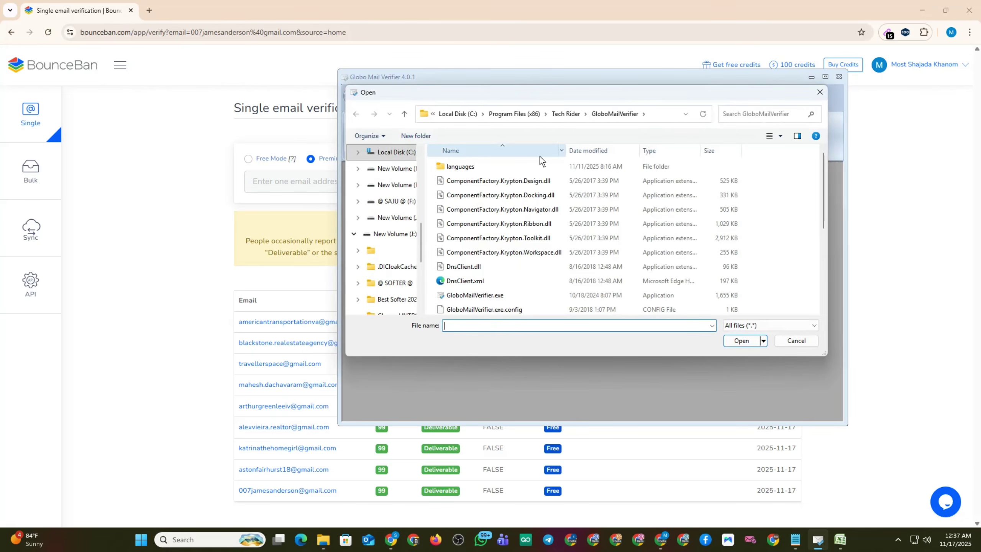
click(798, 341)
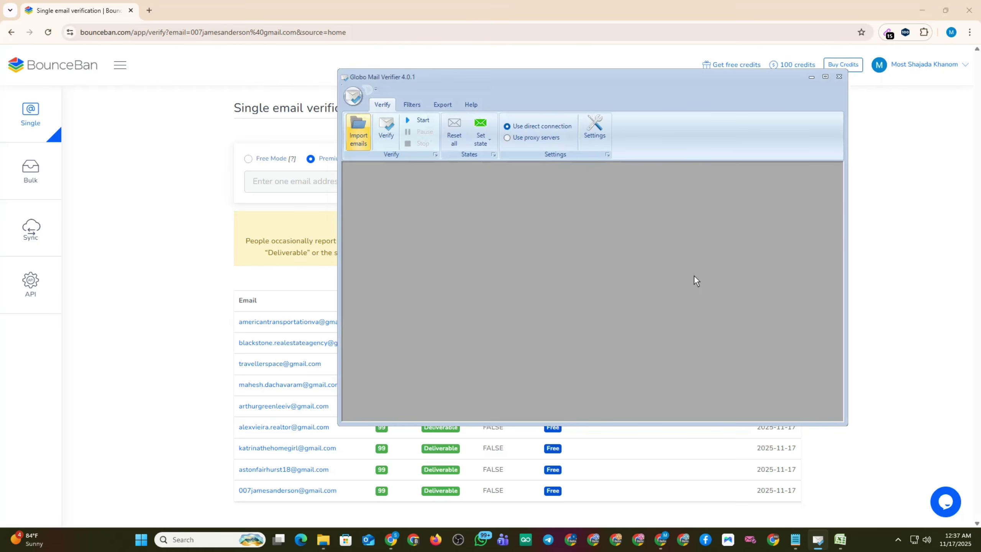
click(922, 11)
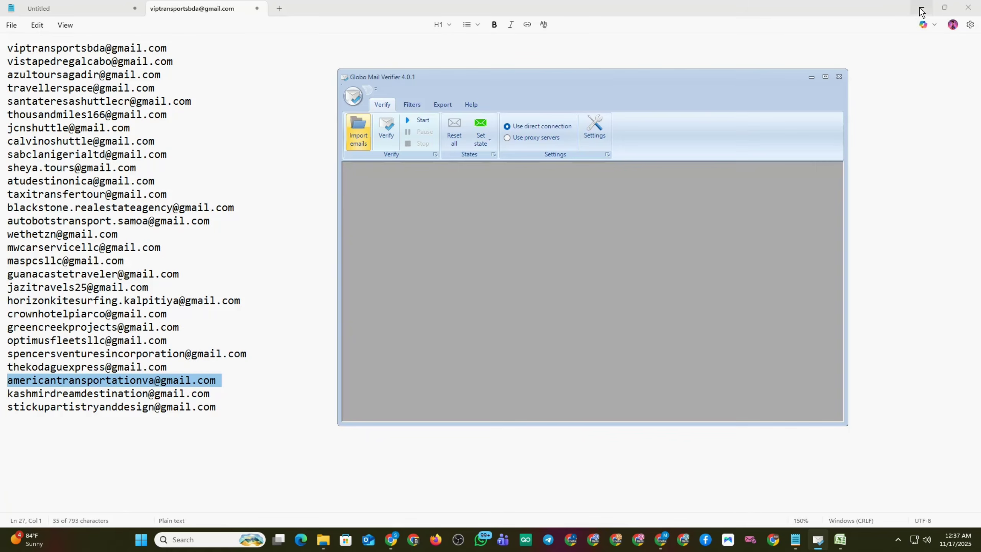
click(921, 12)
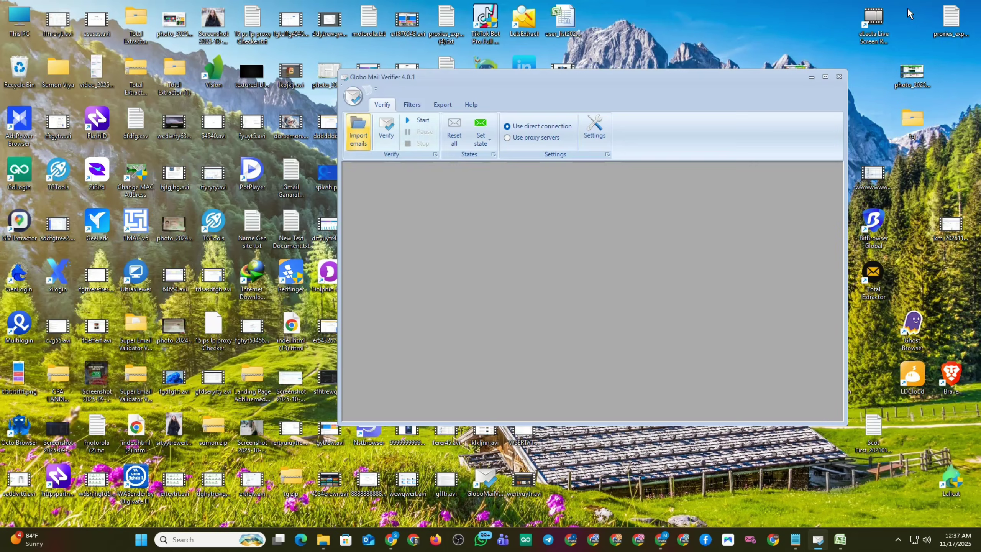
Save the Notepad address list in the Downloads folder as the text file sajussdsd.txt
click(795, 541)
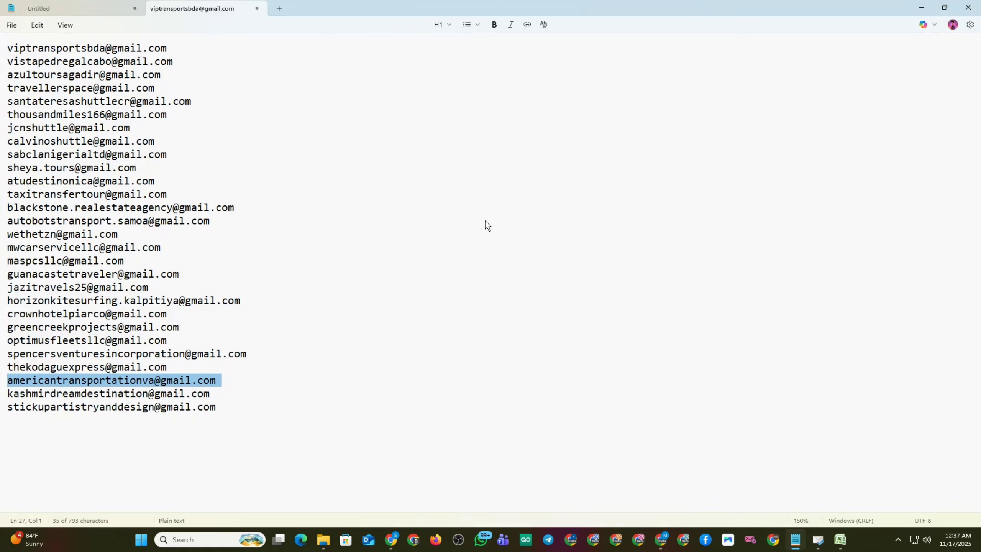
key(ctrl+s)
click(49, 117)
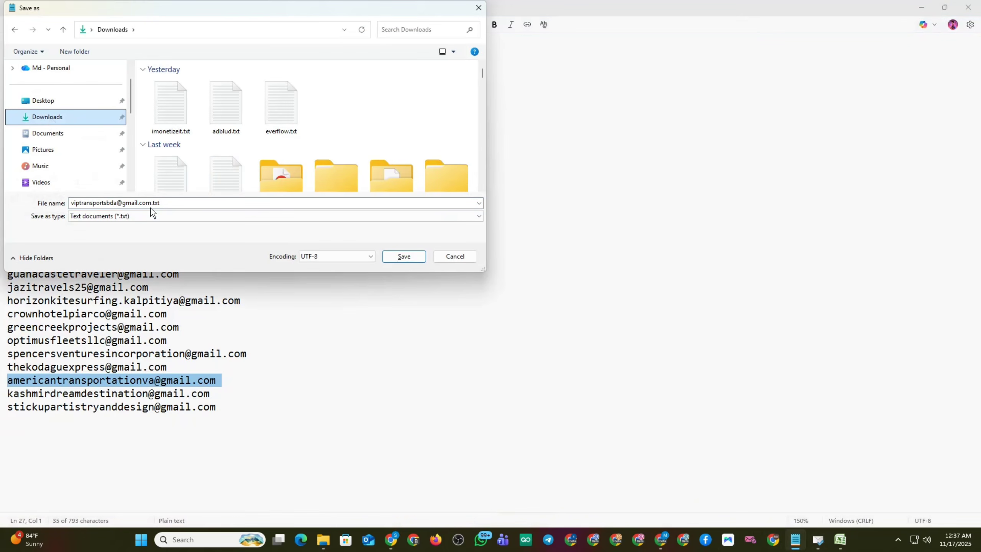
drag(212, 201, 47, 206)
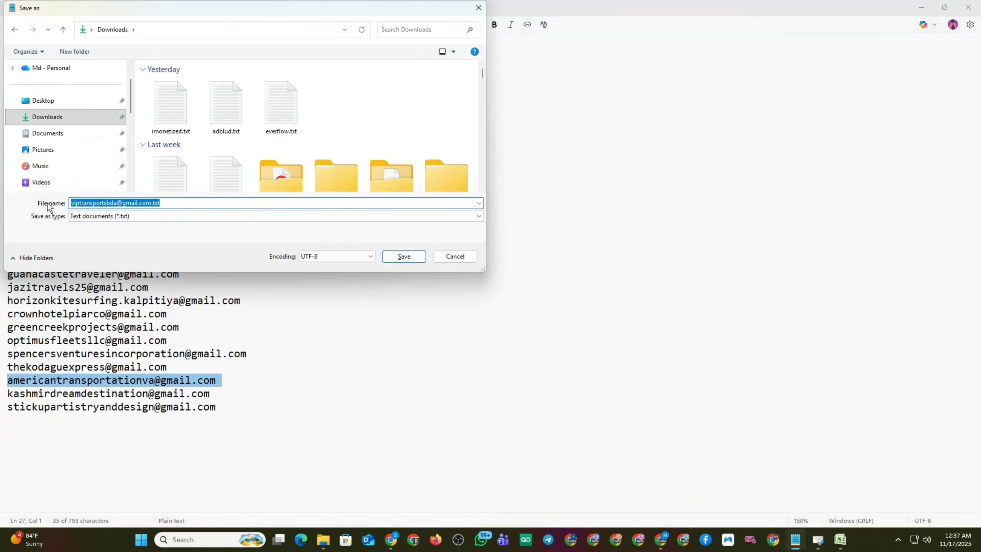
text(saj)
text(ussdsd)
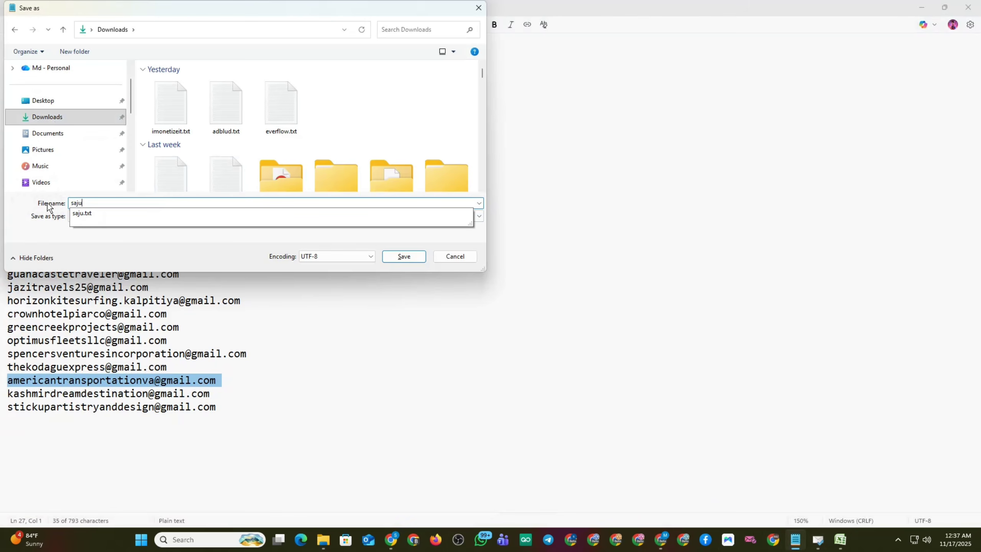
click(404, 257)
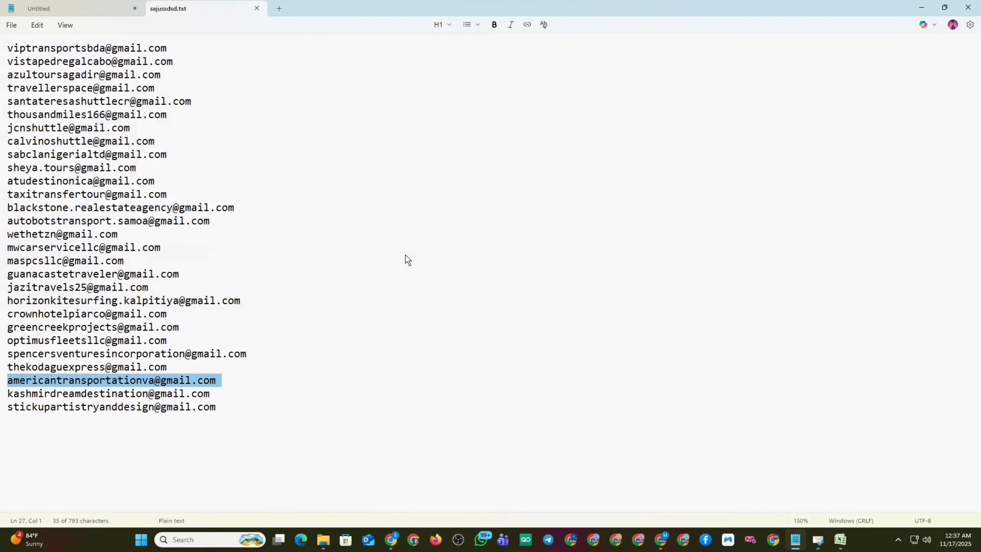
Switch to Globo Mail Verifier and import the address list sajussdsd.txt from the Downloads folder
click(819, 539)
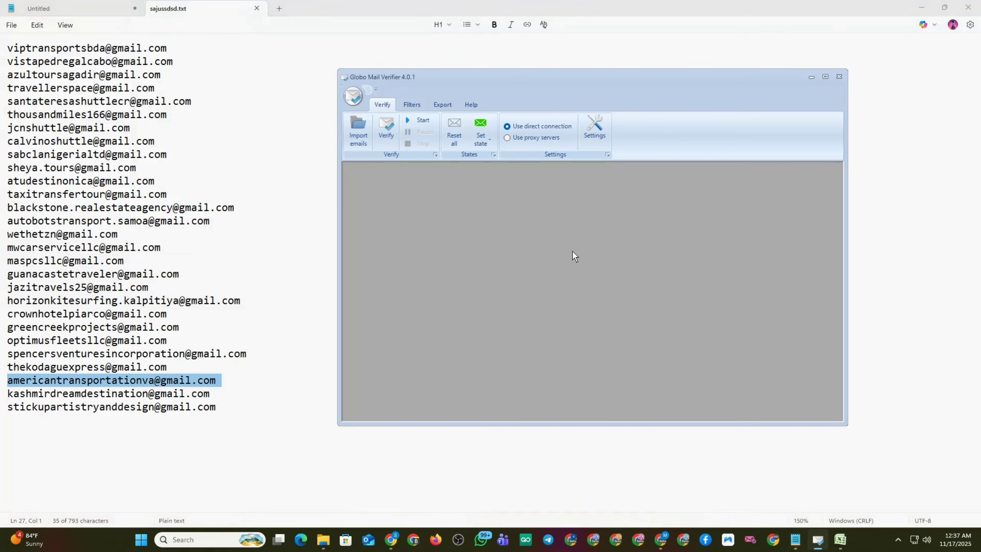
click(358, 126)
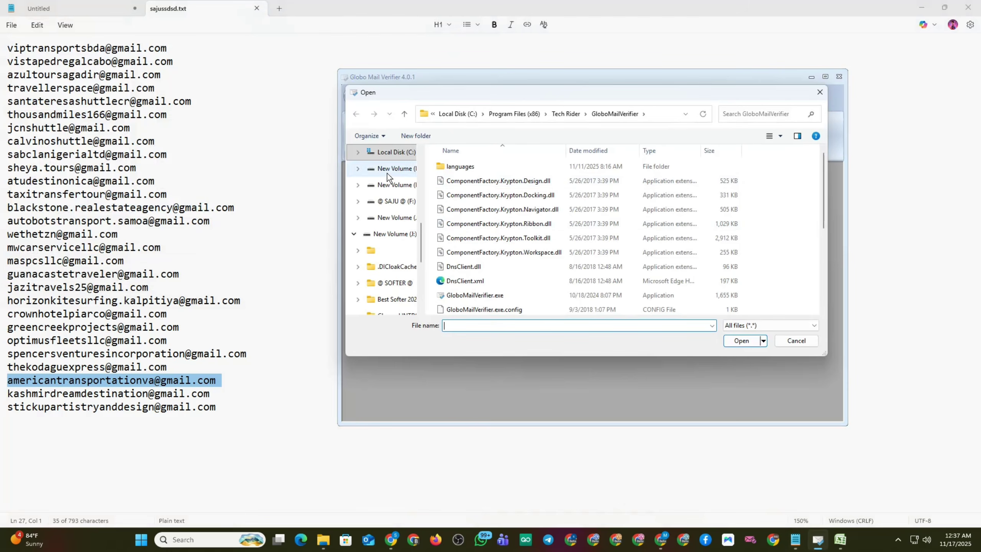
drag(421, 241, 412, 138)
click(392, 241)
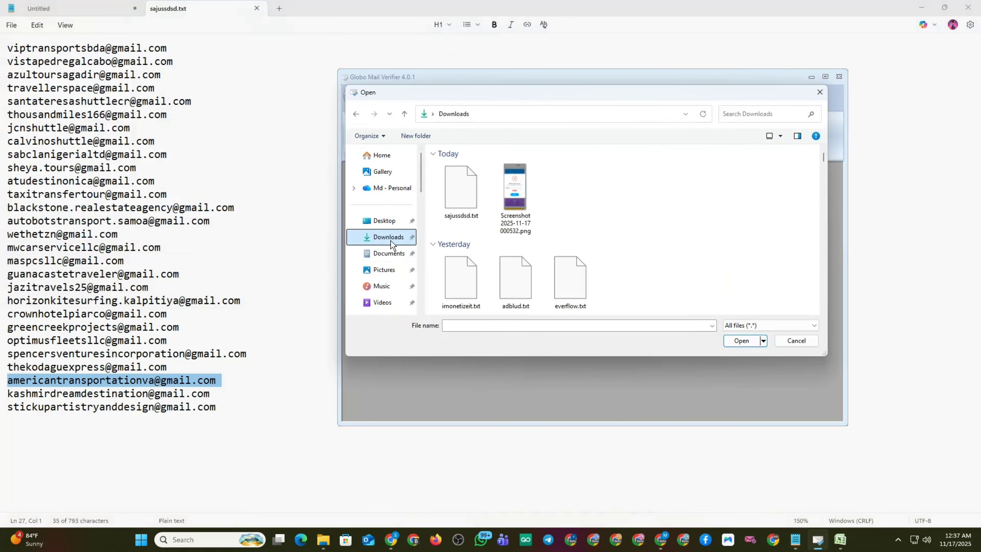
click(459, 189)
click(738, 336)
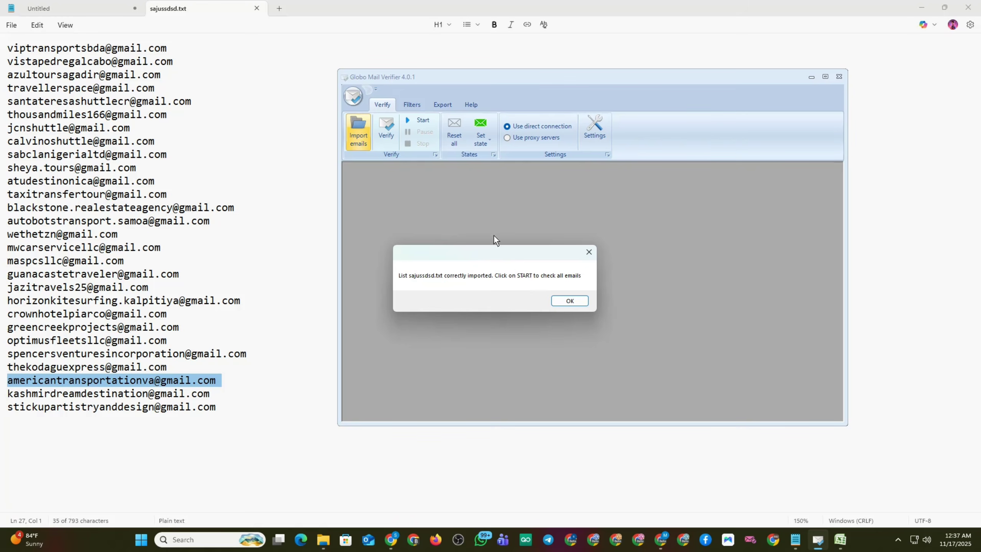
click(571, 301)
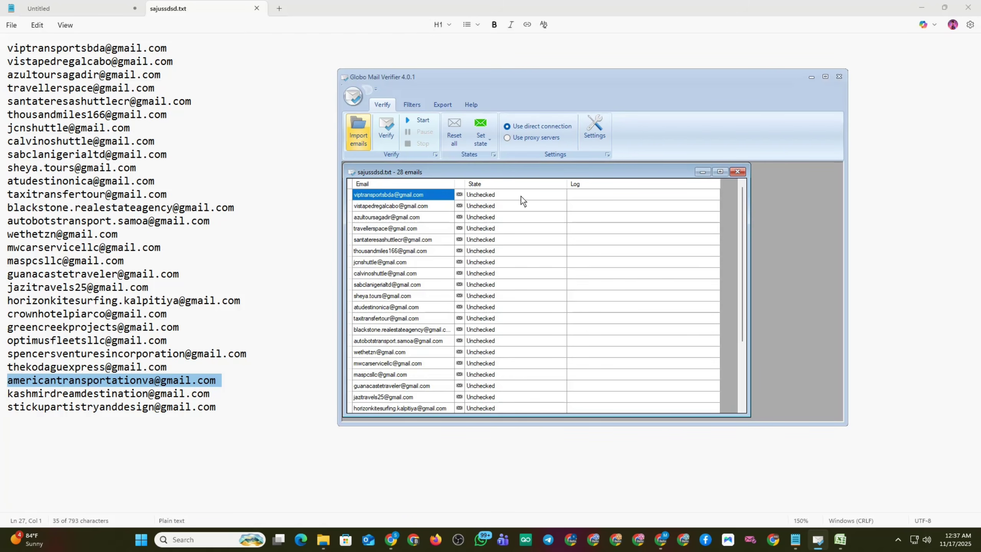
Verify the domains of all imported addresses and continue with the SMTP check
click(386, 131)
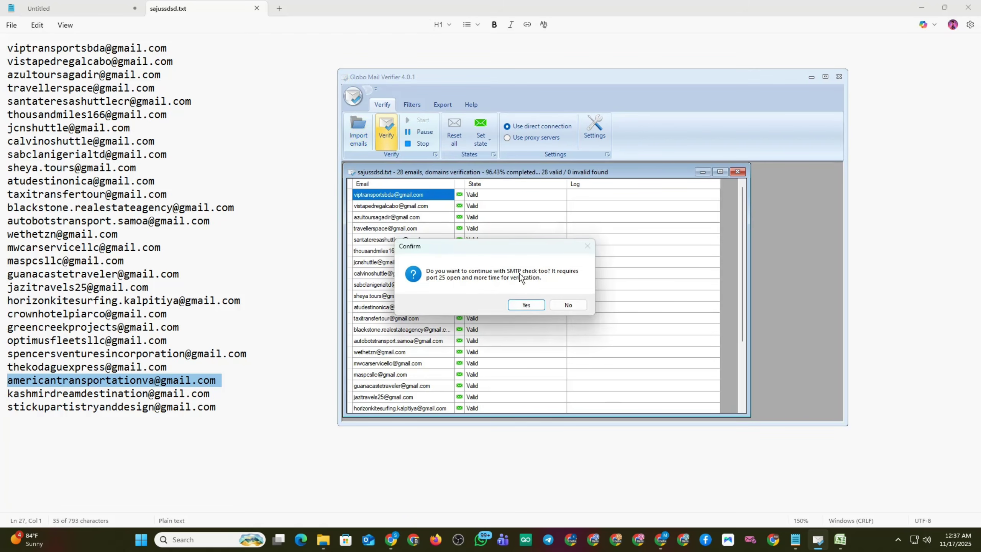
click(537, 306)
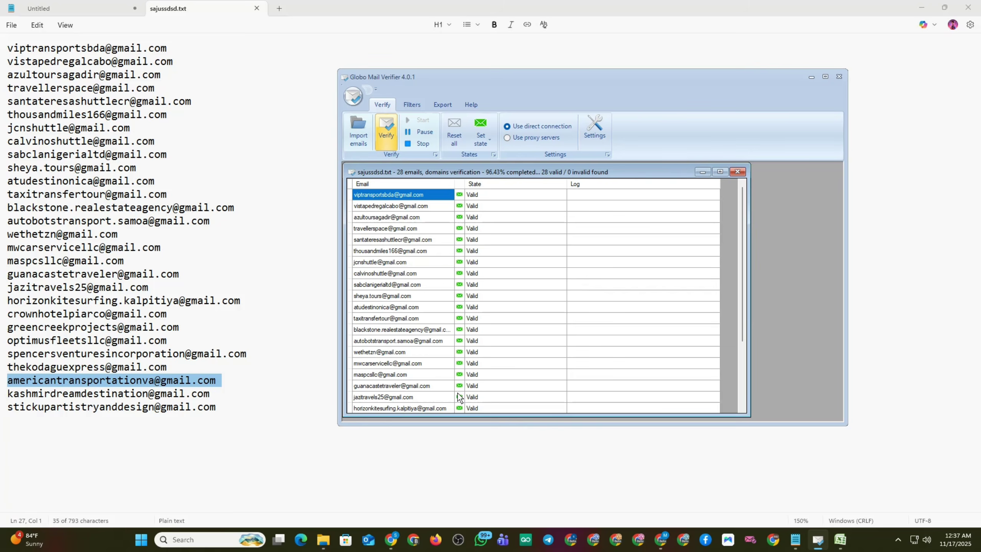
Close the verified list, exit Globo Mail Verifier and minimize Notepad to the desktop
click(738, 172)
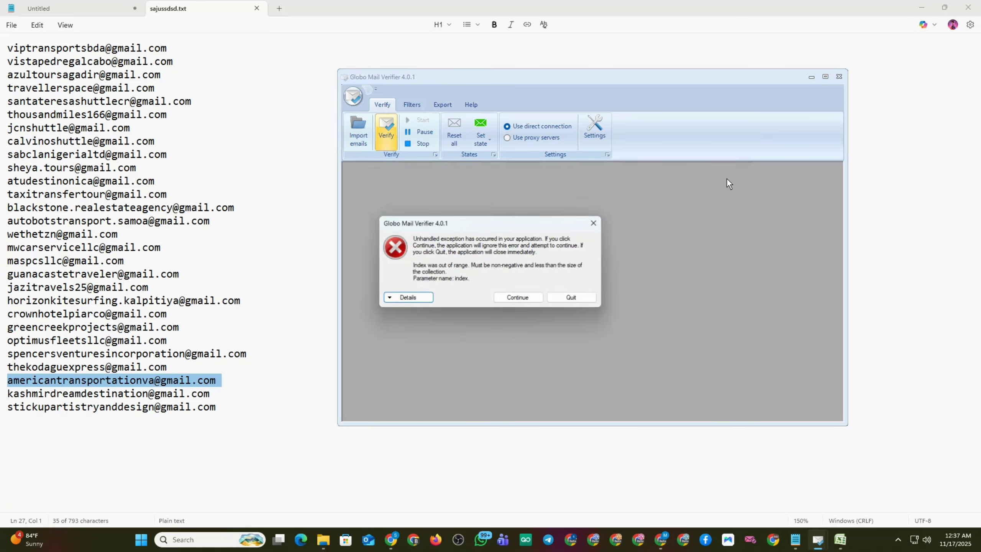
click(515, 299)
click(839, 77)
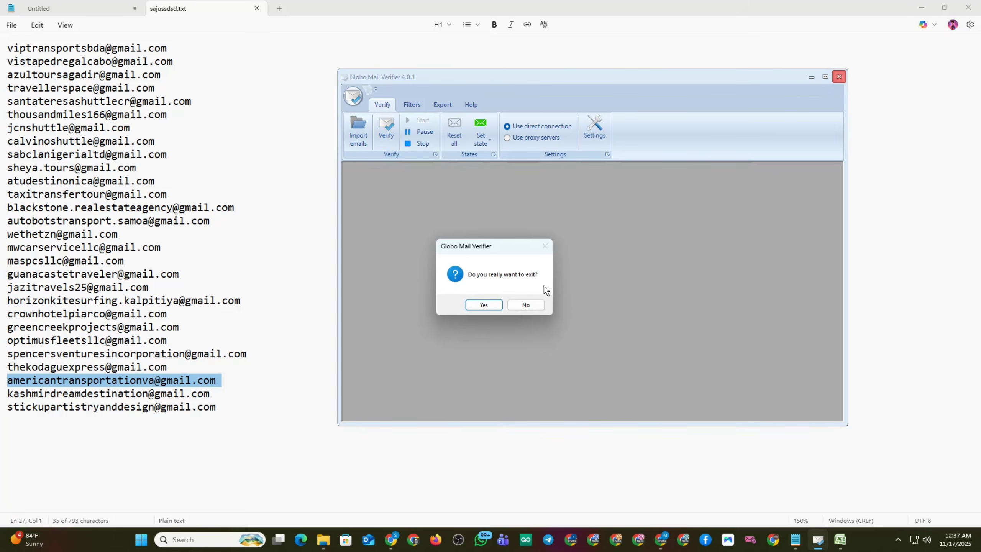
click(474, 307)
click(922, 7)
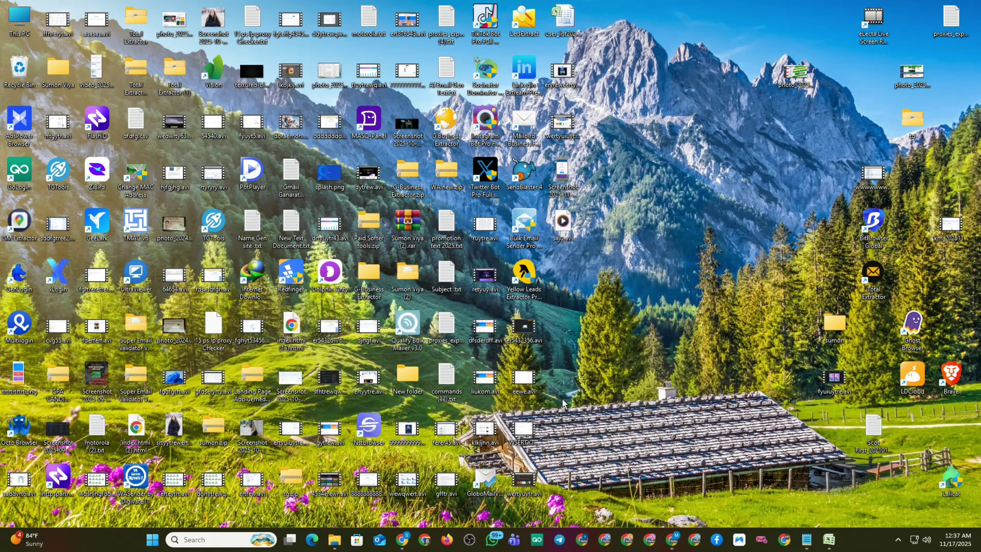
Look over the Instagram "Airport shuttle service" search results in Chrome and the business categories in the Excel sheet
click(401, 539)
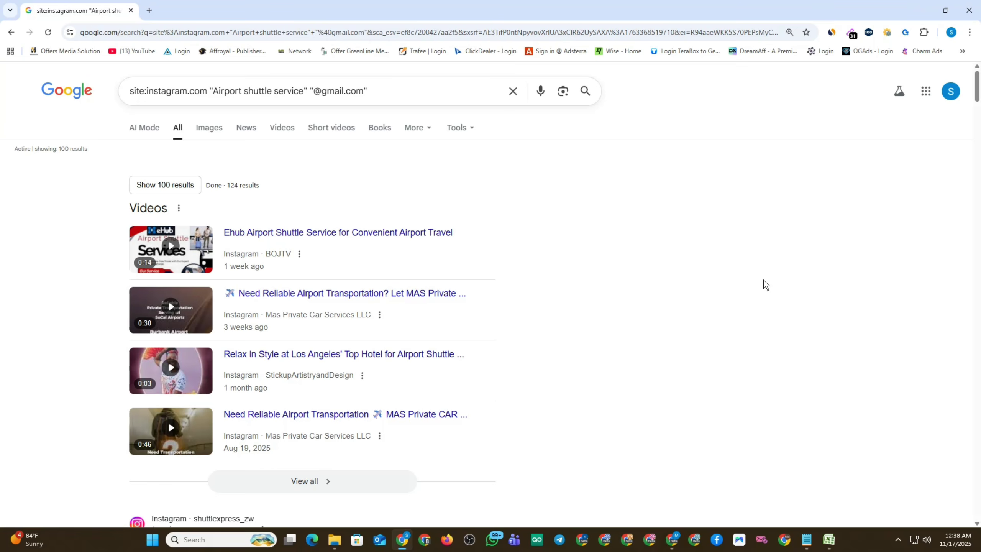
click(922, 10)
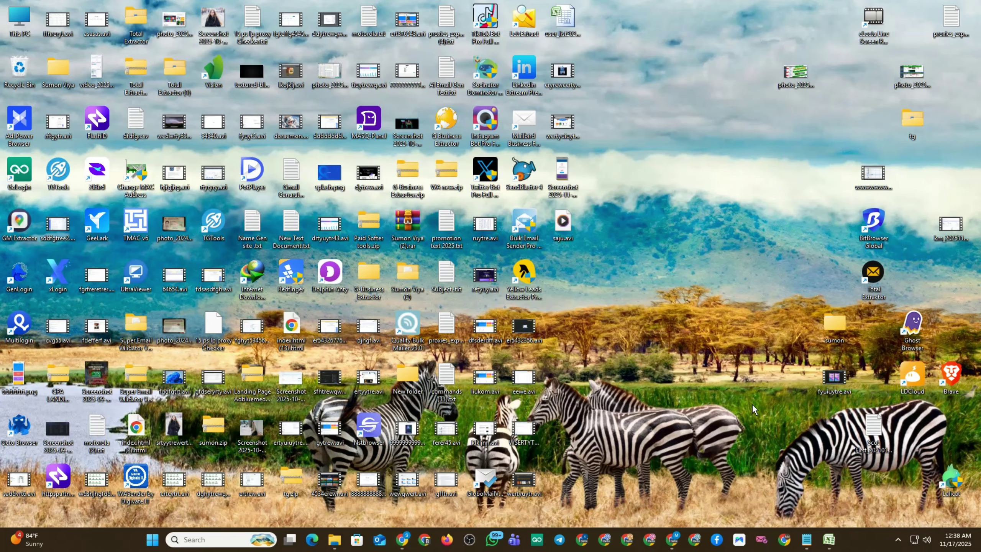
click(829, 539)
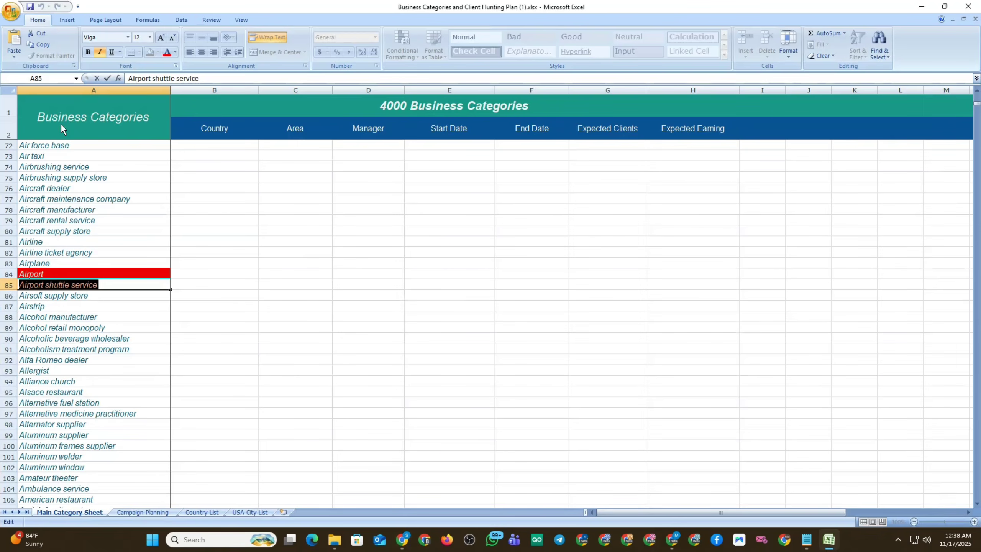
scroll(140, 171, down, 4)
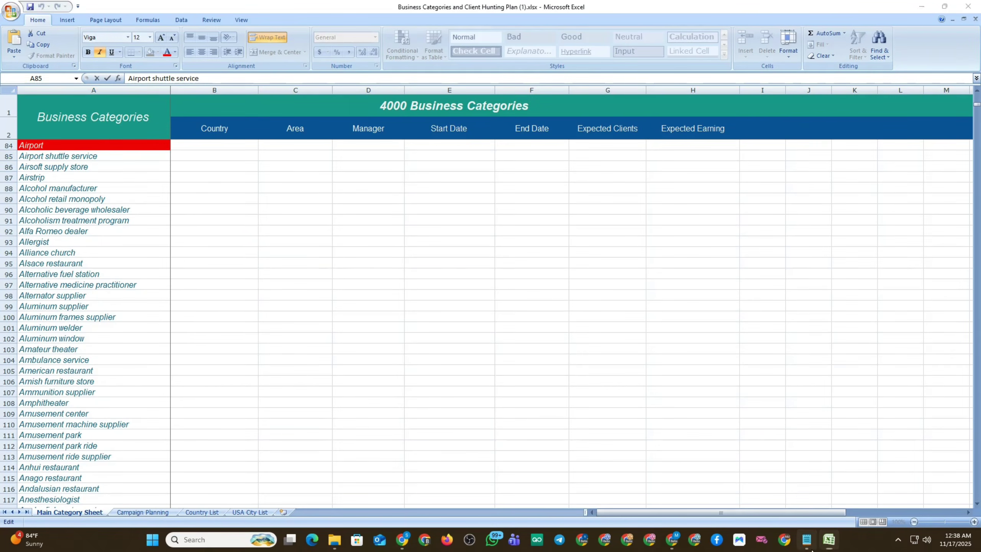
Review the saved address list and the Direct Gmail/Yahoo/Outlook Scraping queries in Notepad, checking them alongside the Excel category sheet
key(alt+Tab)
click(279, 435)
drag(279, 435, 2, 49)
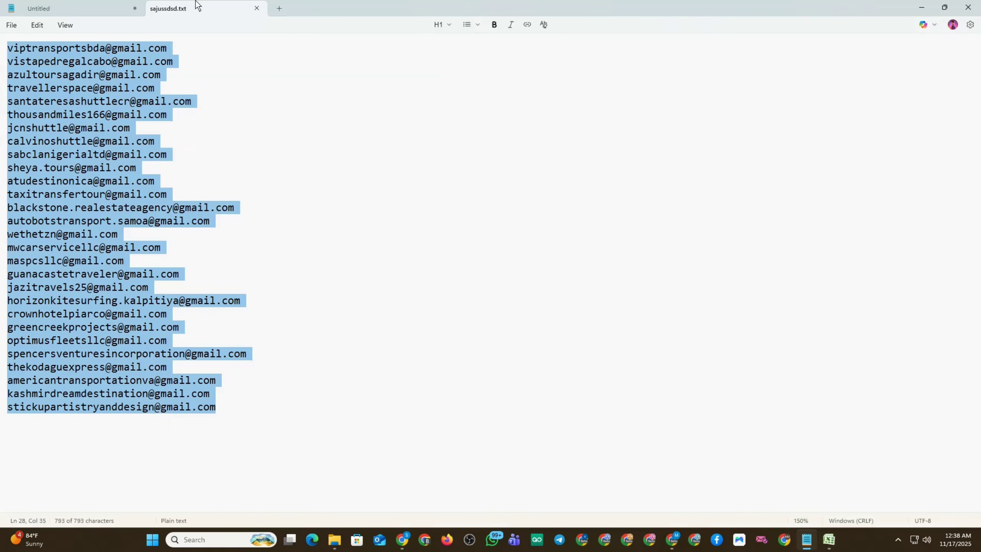
click(21, 9)
key(ctrl+a)
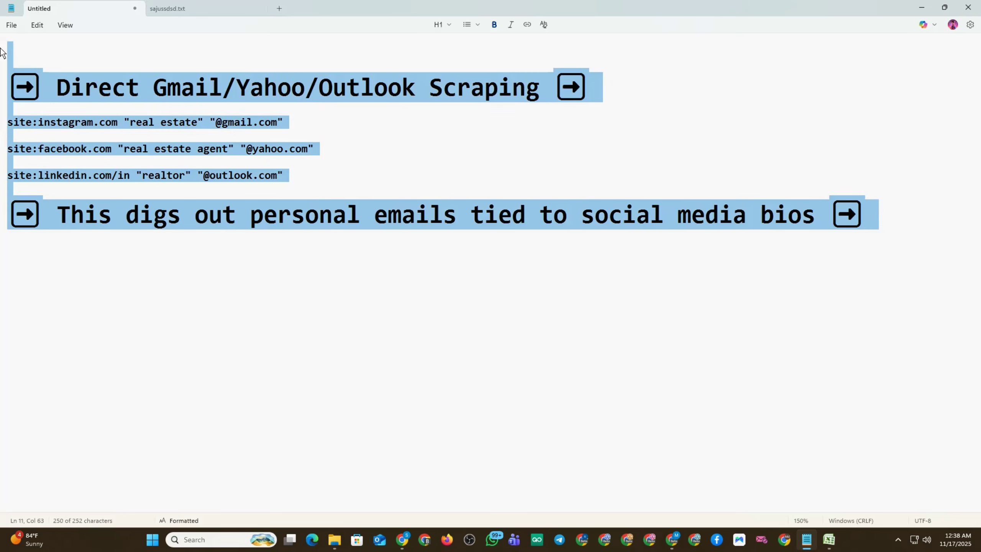
click(473, 369)
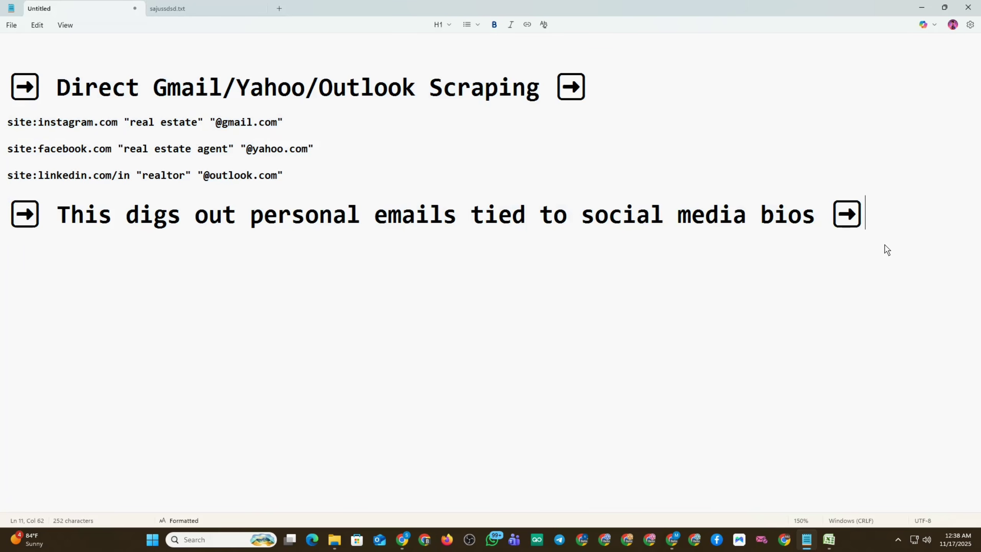
drag(884, 244, 2, 77)
click(830, 540)
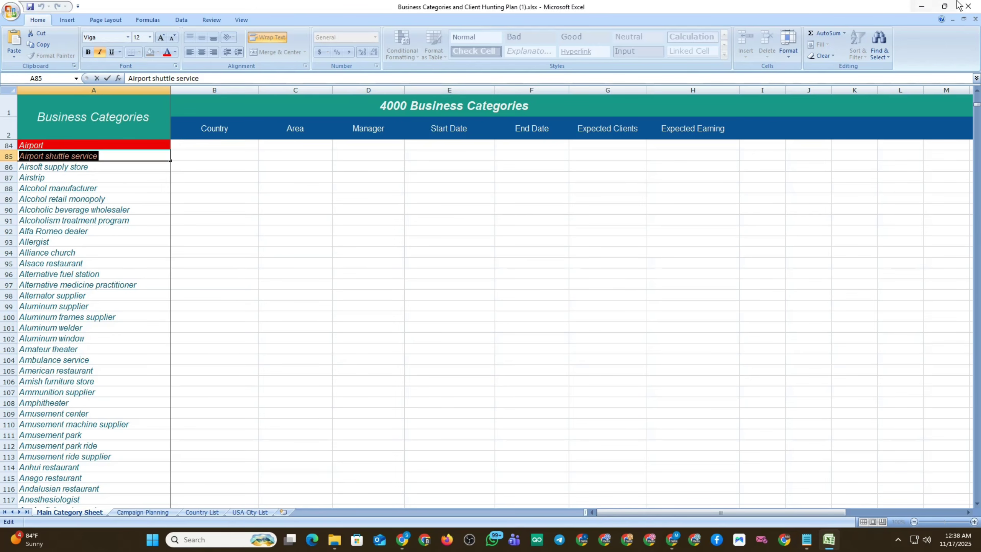
click(920, 7)
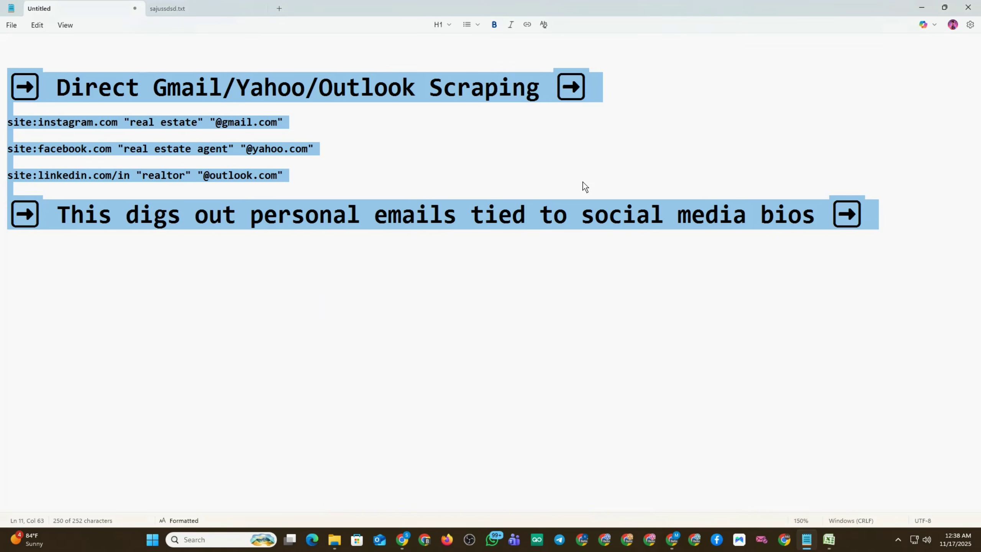